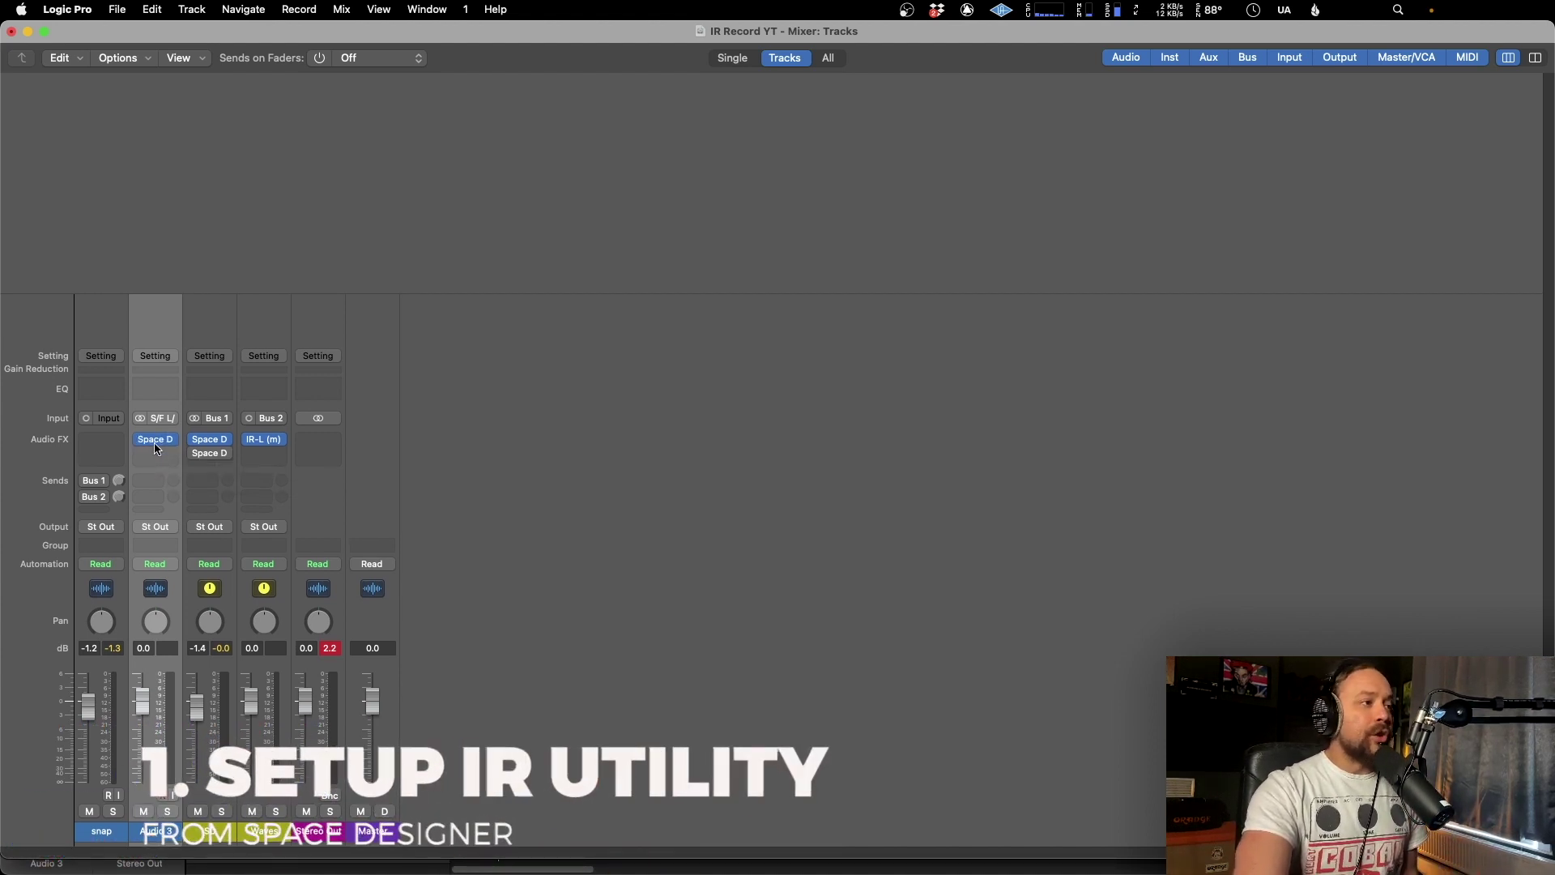
# Open Space Designer on Audio 3 and launch Impulse Response Utility from its IR menu.
pyautogui.click(156, 443)
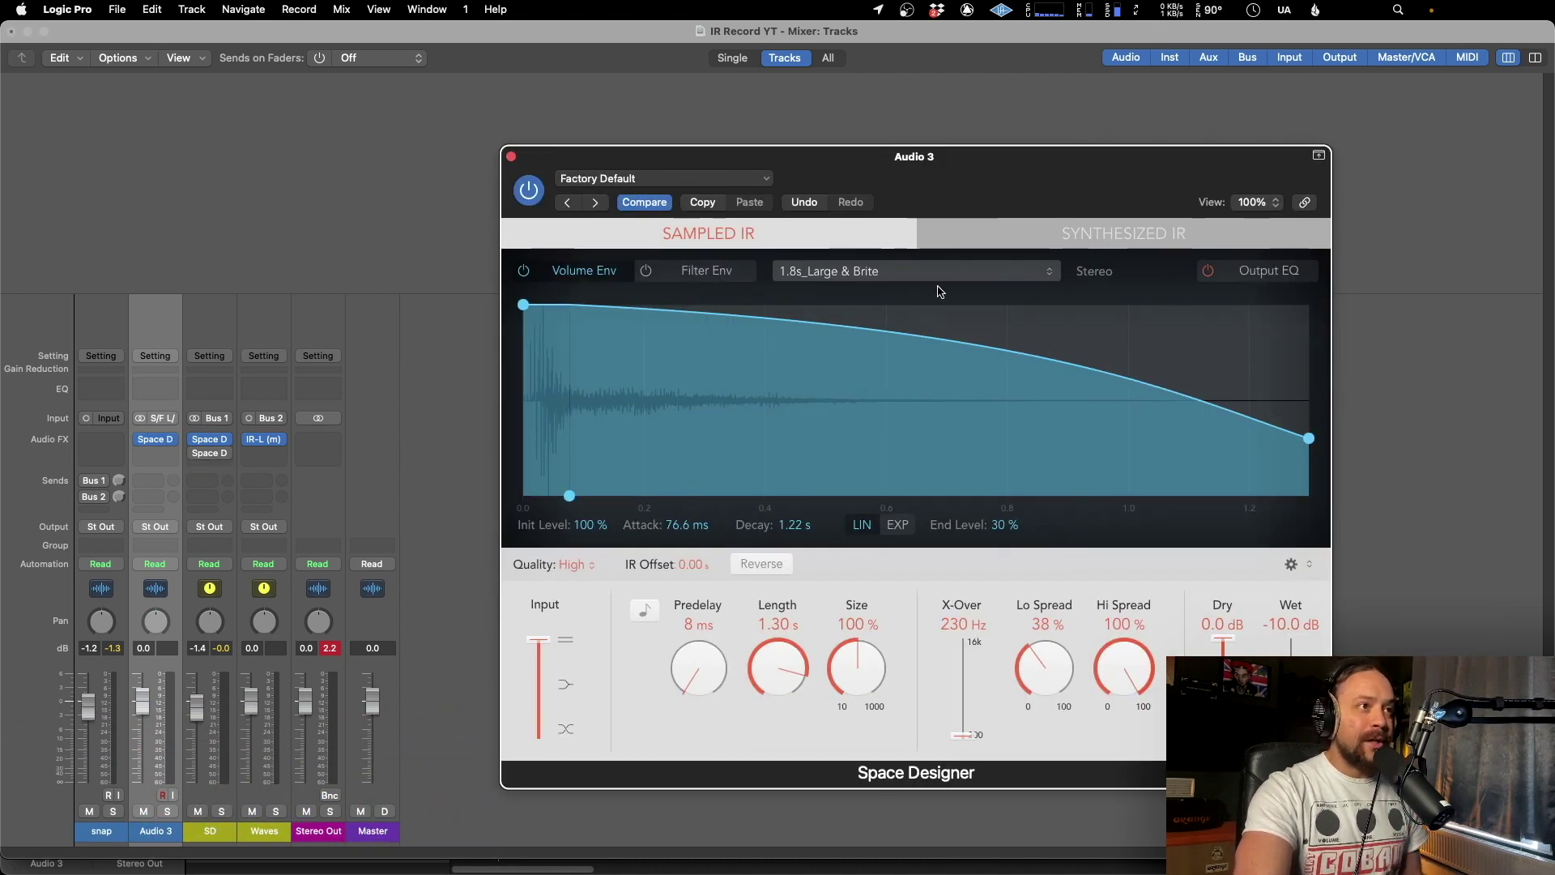
pyautogui.click(872, 276)
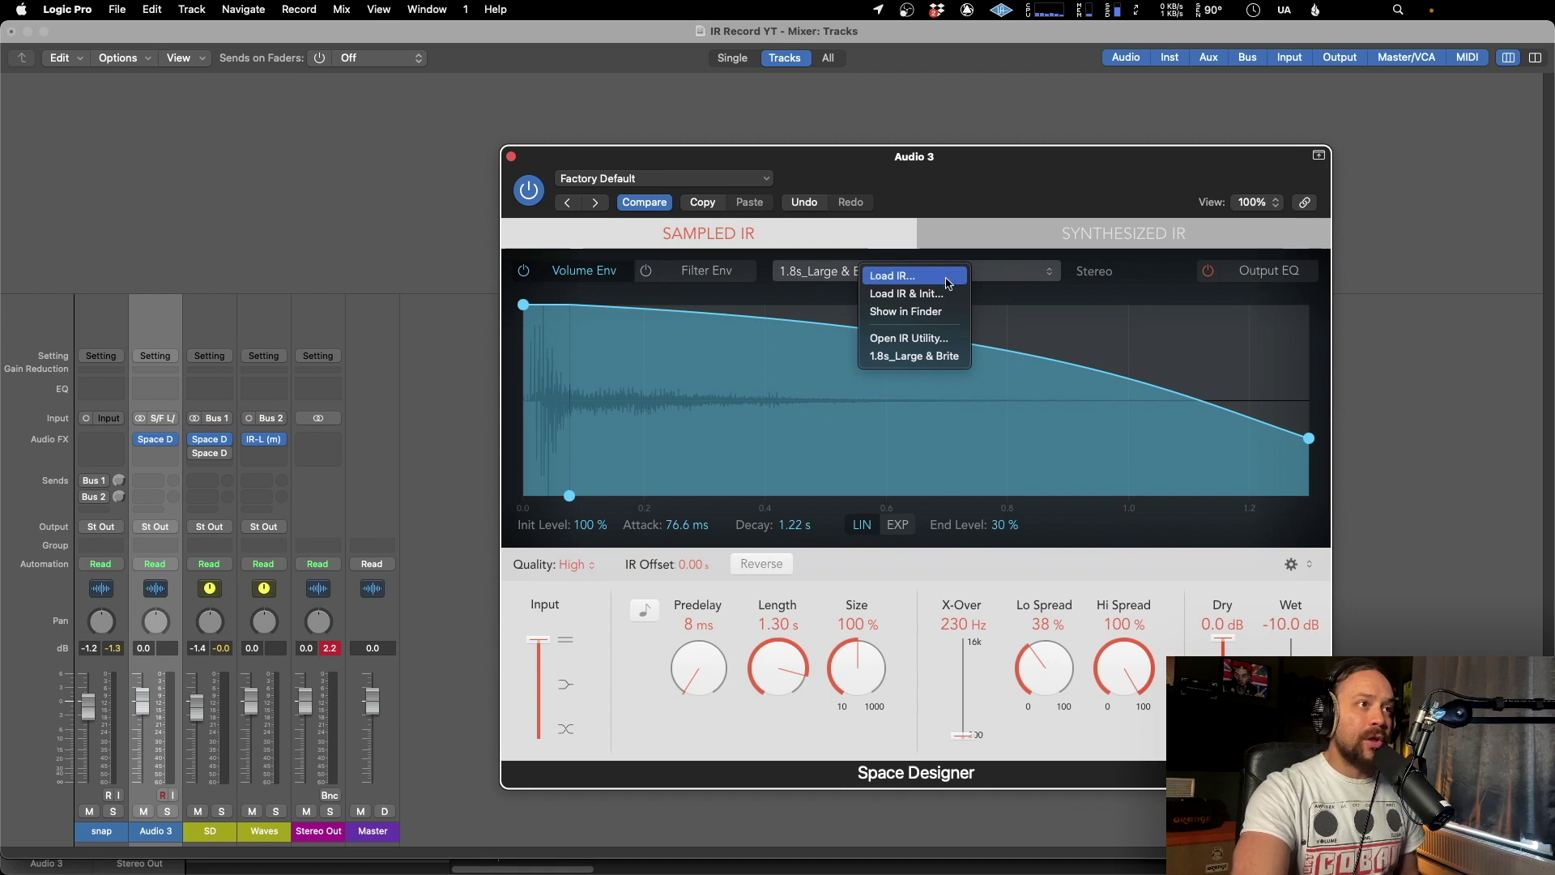
pyautogui.click(950, 340)
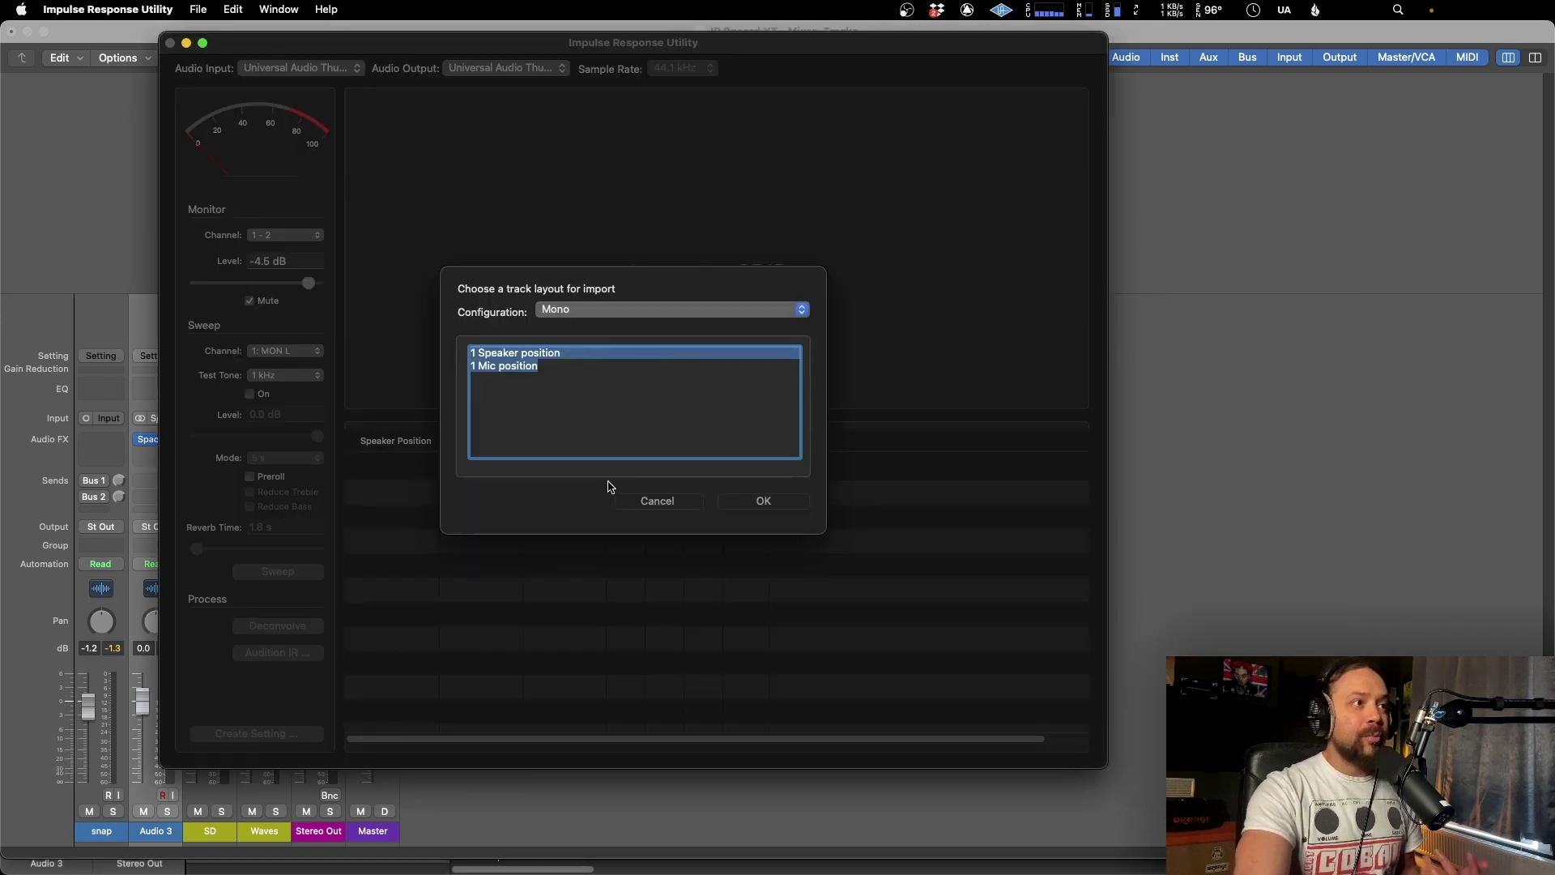
# Cancel the IR import and start a new impulse response document.
pyautogui.click(657, 502)
pyautogui.click(195, 8)
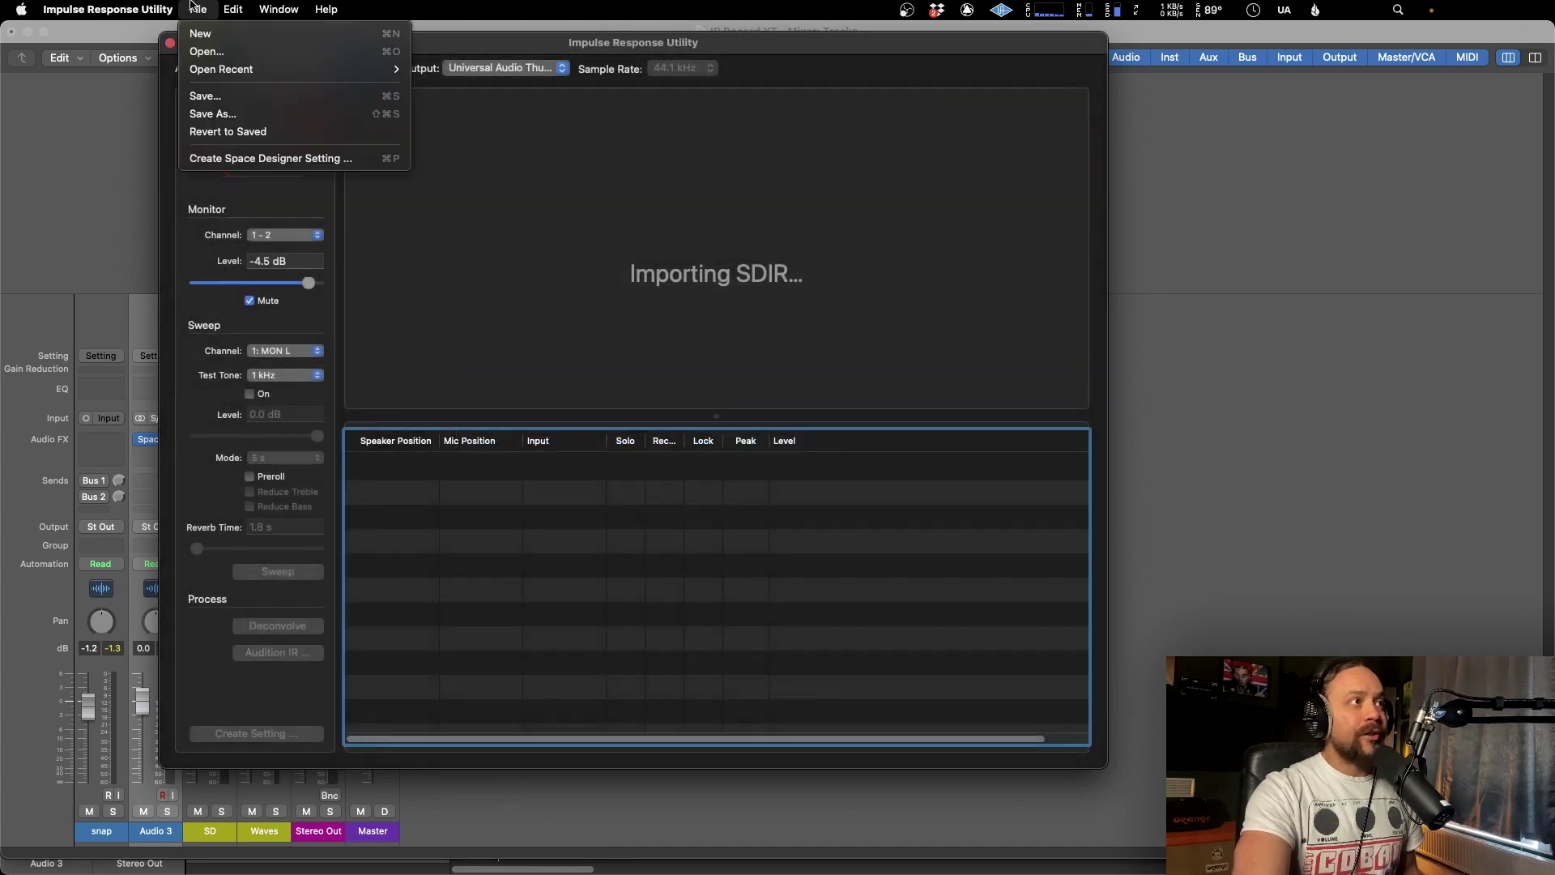
pyautogui.click(204, 34)
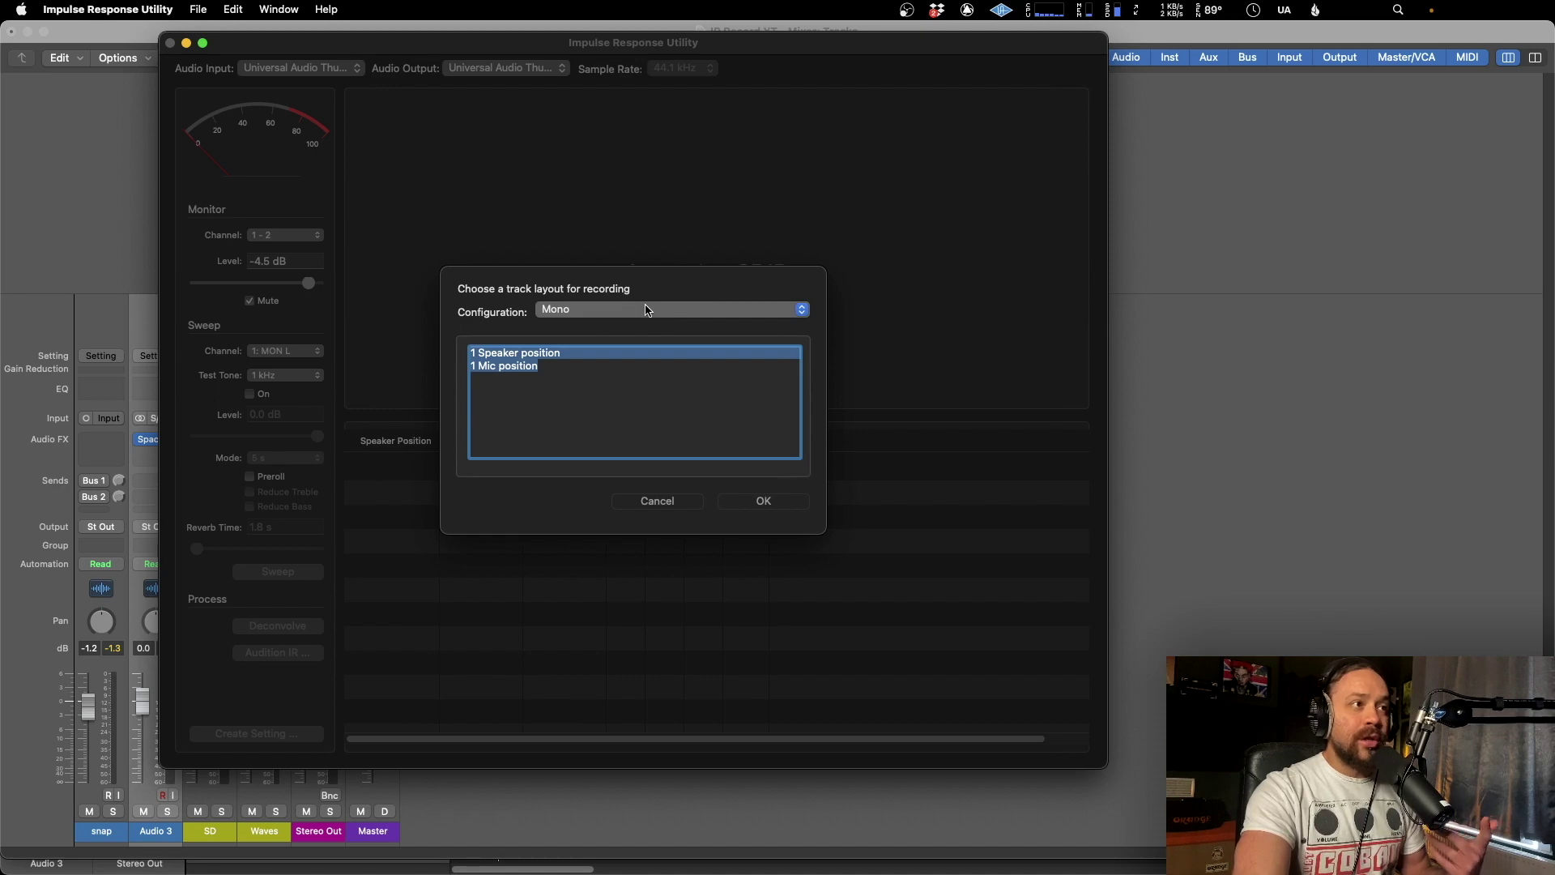
# Try the Stereo and True Stereo layouts, then go back to Mono and confirm.
pyautogui.click(647, 311)
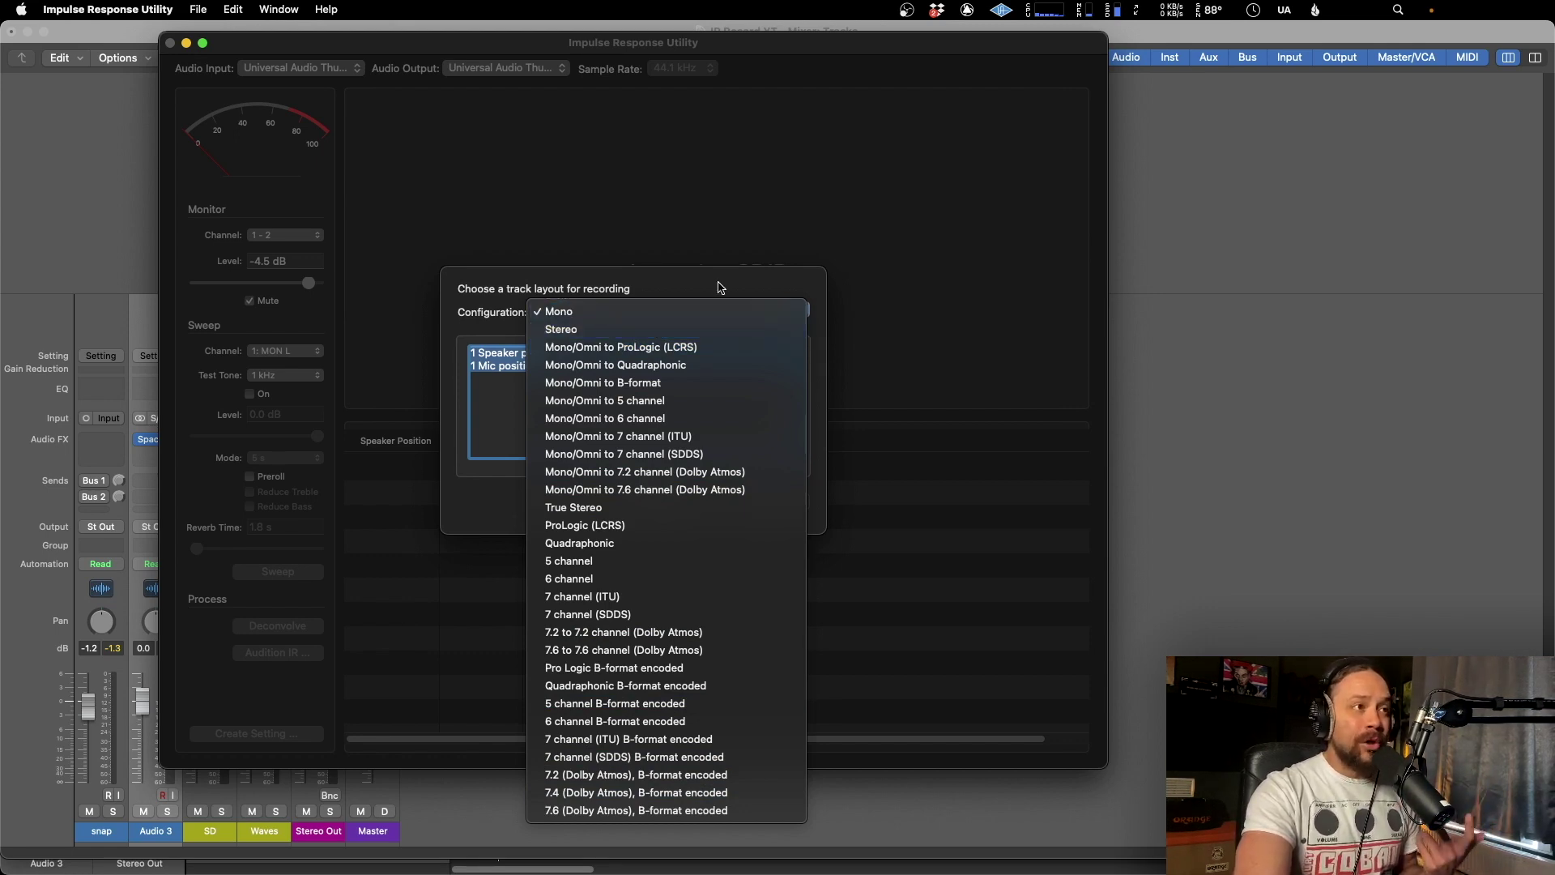
pyautogui.click(640, 311)
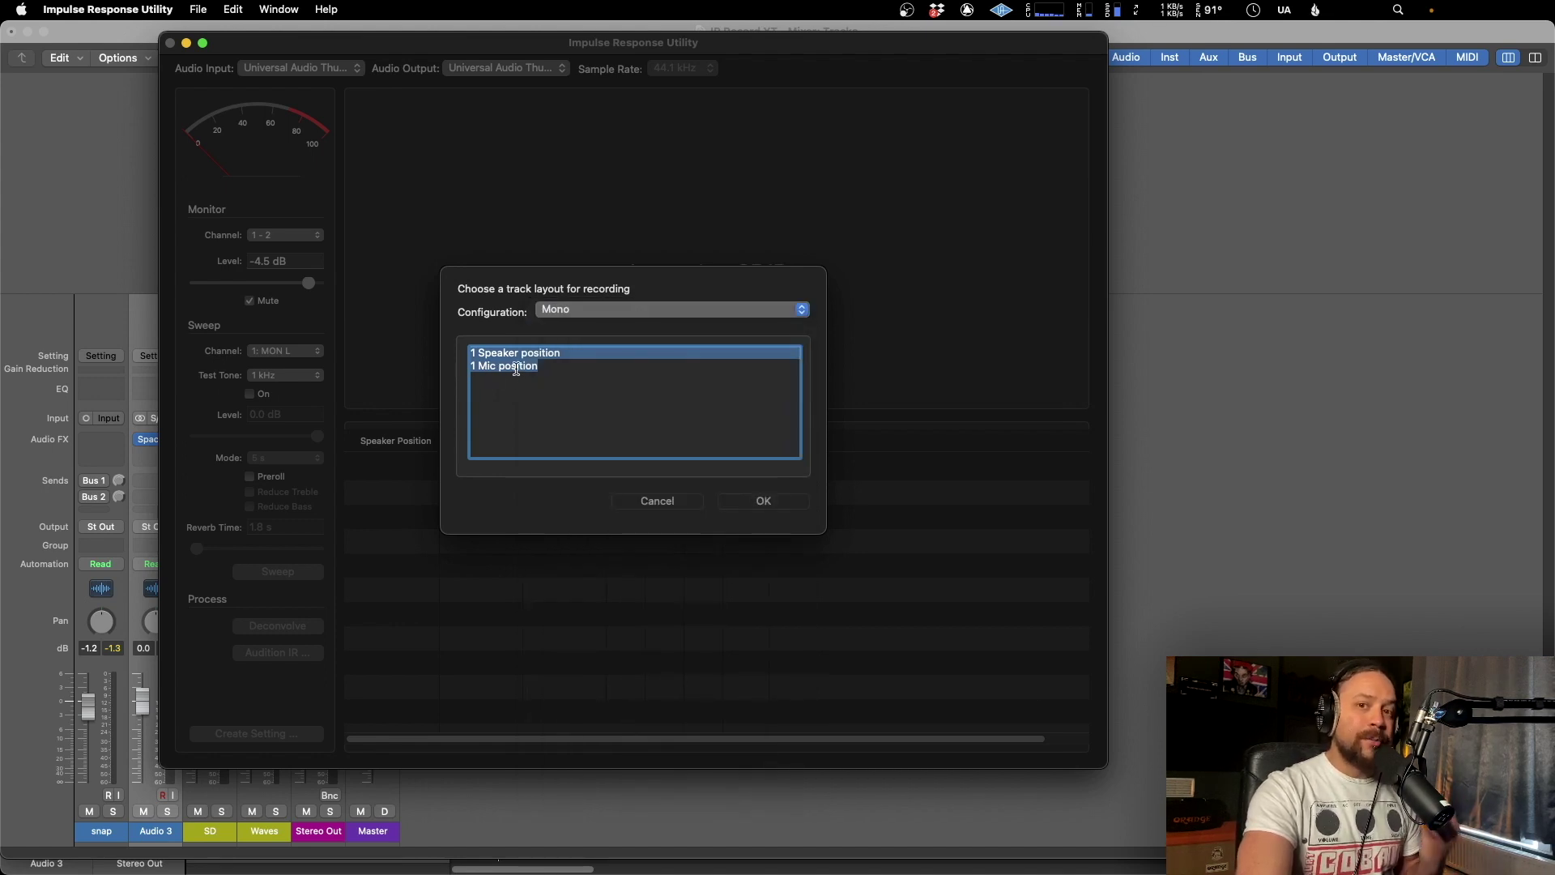
pyautogui.click(639, 311)
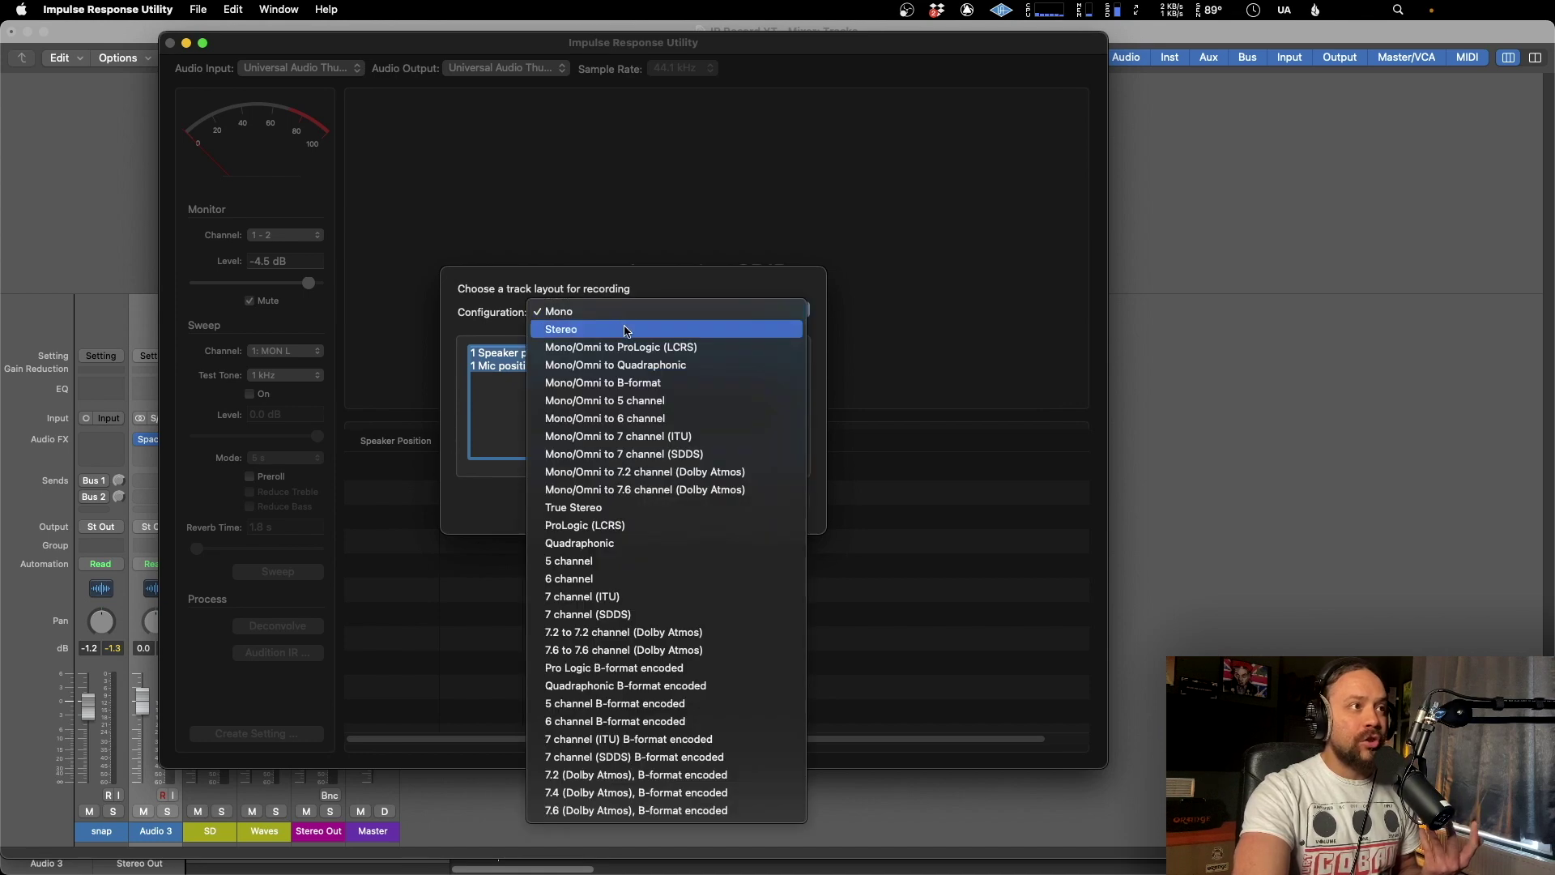
pyautogui.click(626, 325)
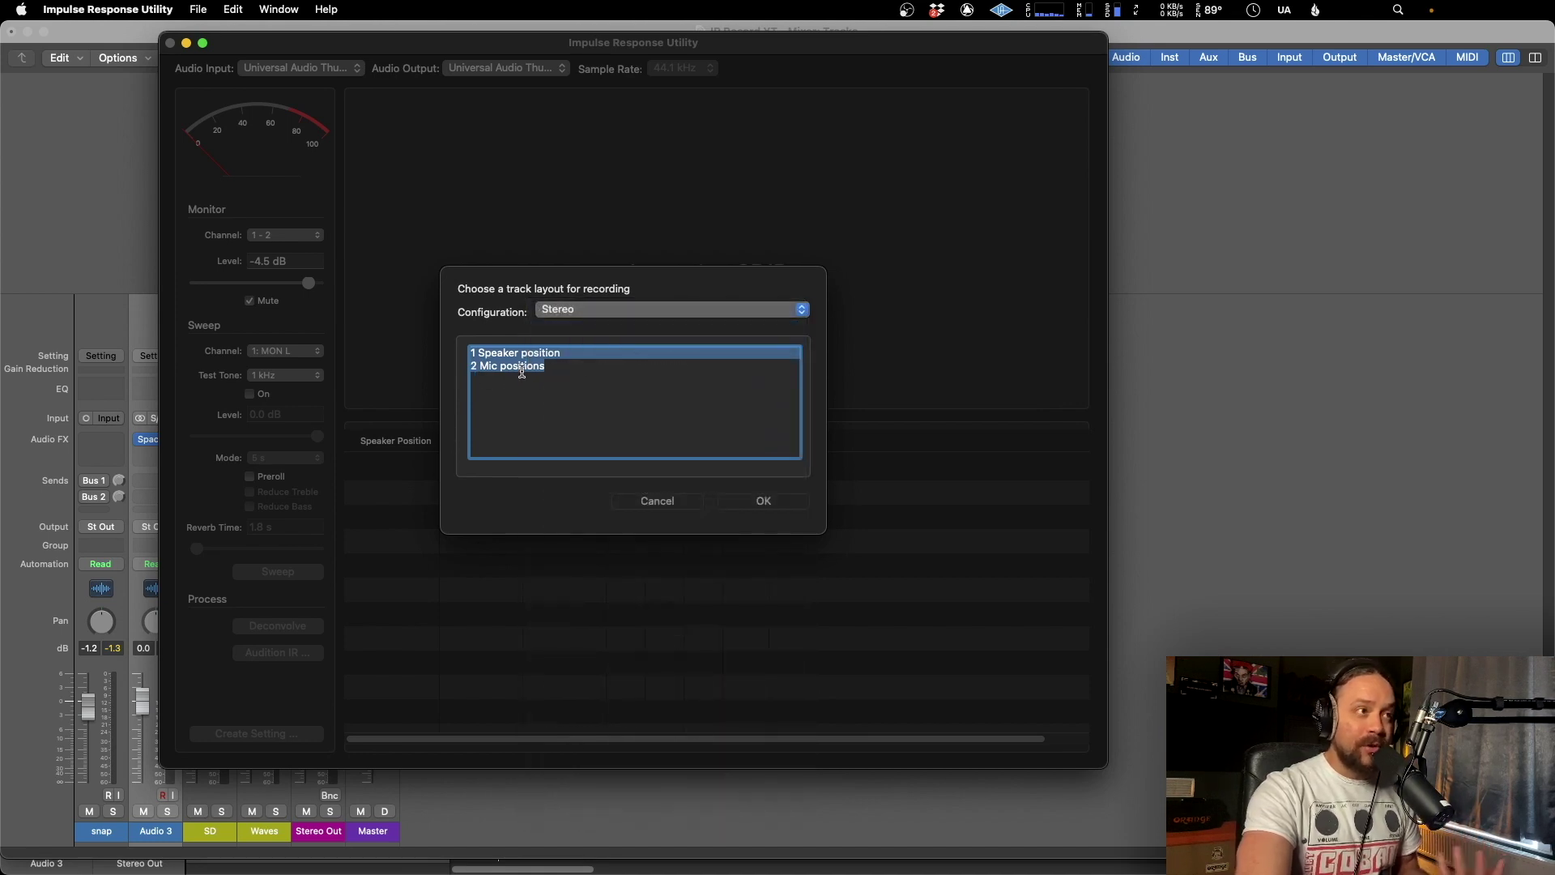
pyautogui.click(640, 312)
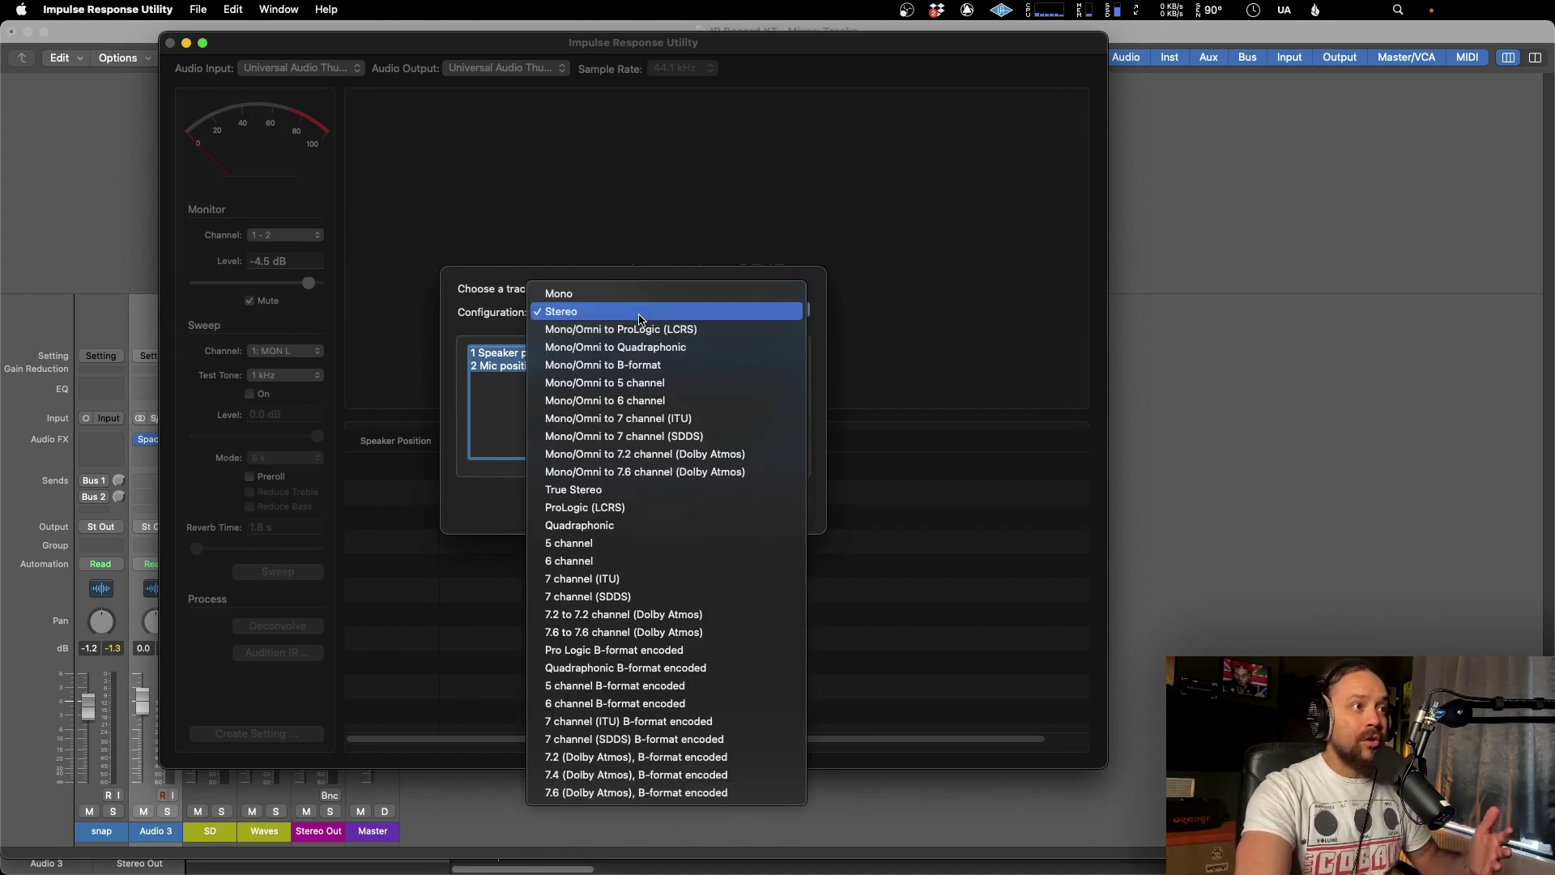
pyautogui.click(646, 491)
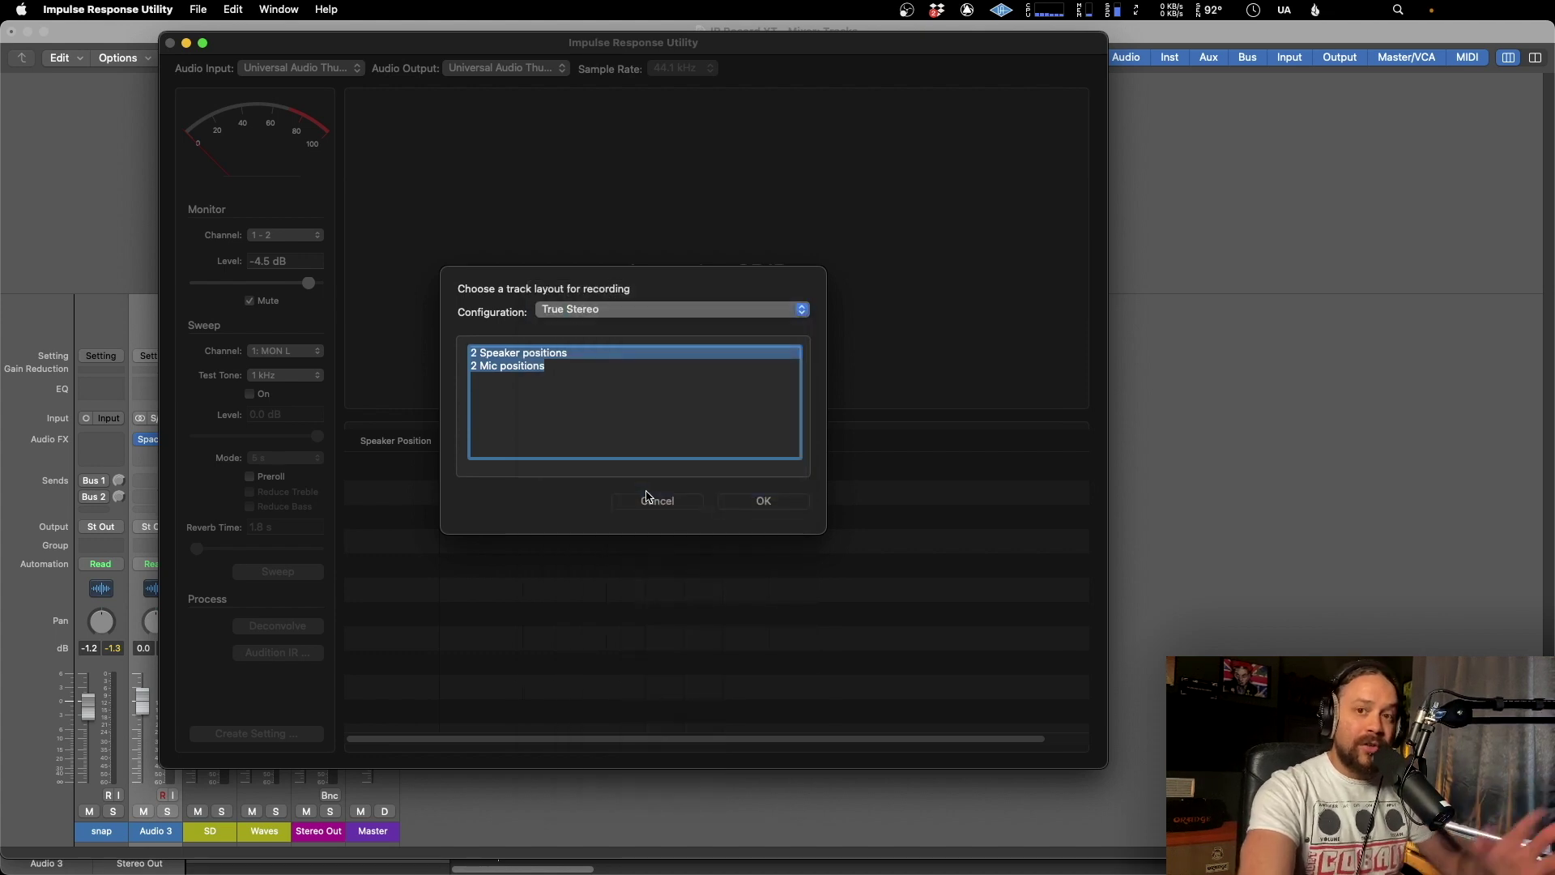
pyautogui.click(621, 311)
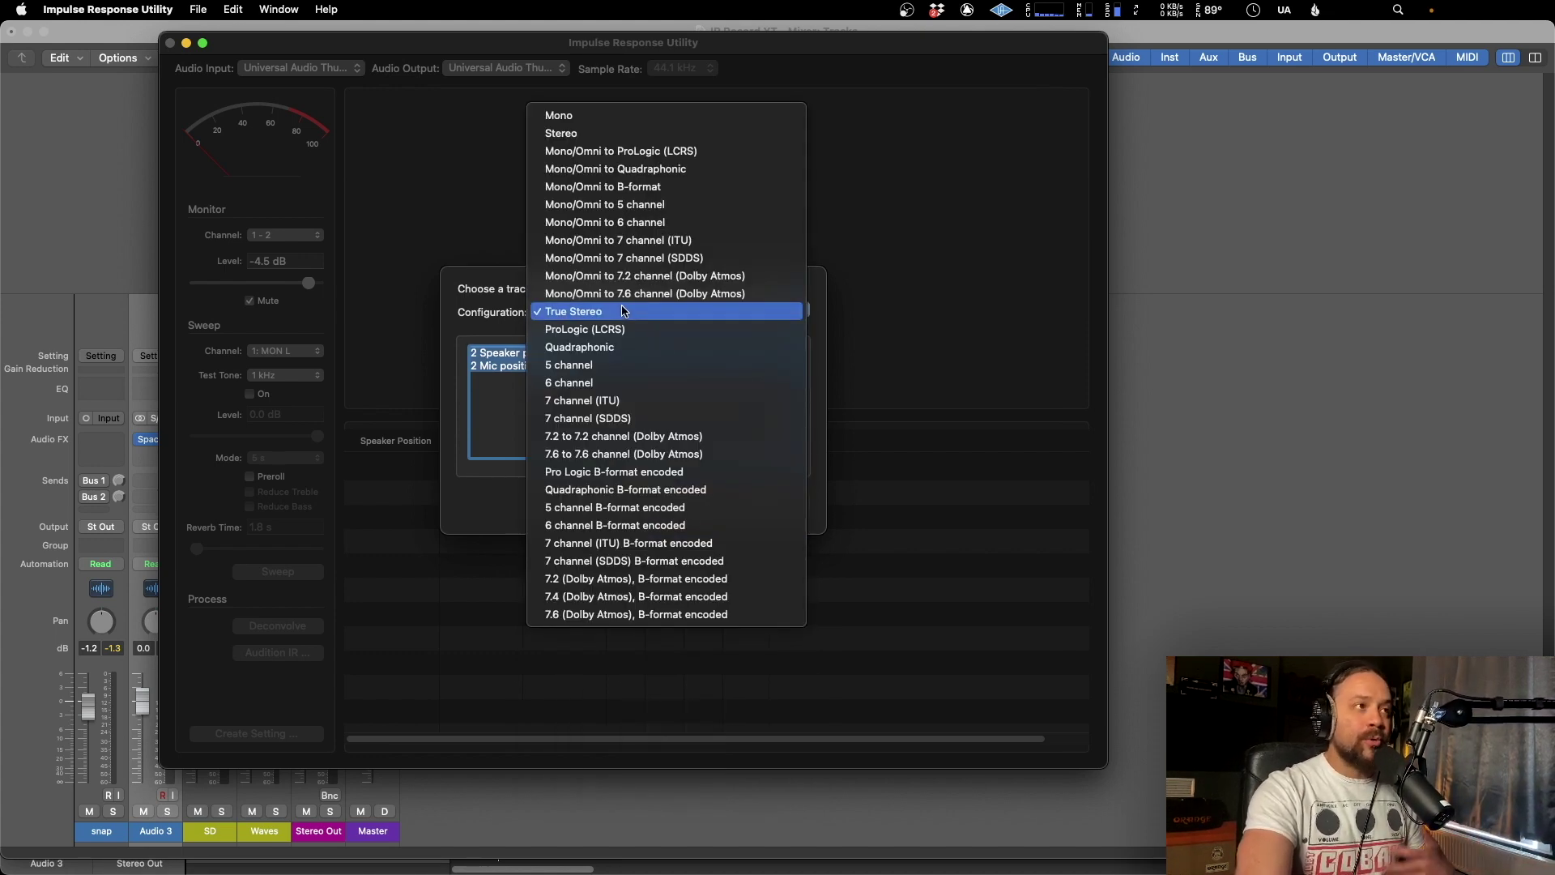
pyautogui.click(657, 116)
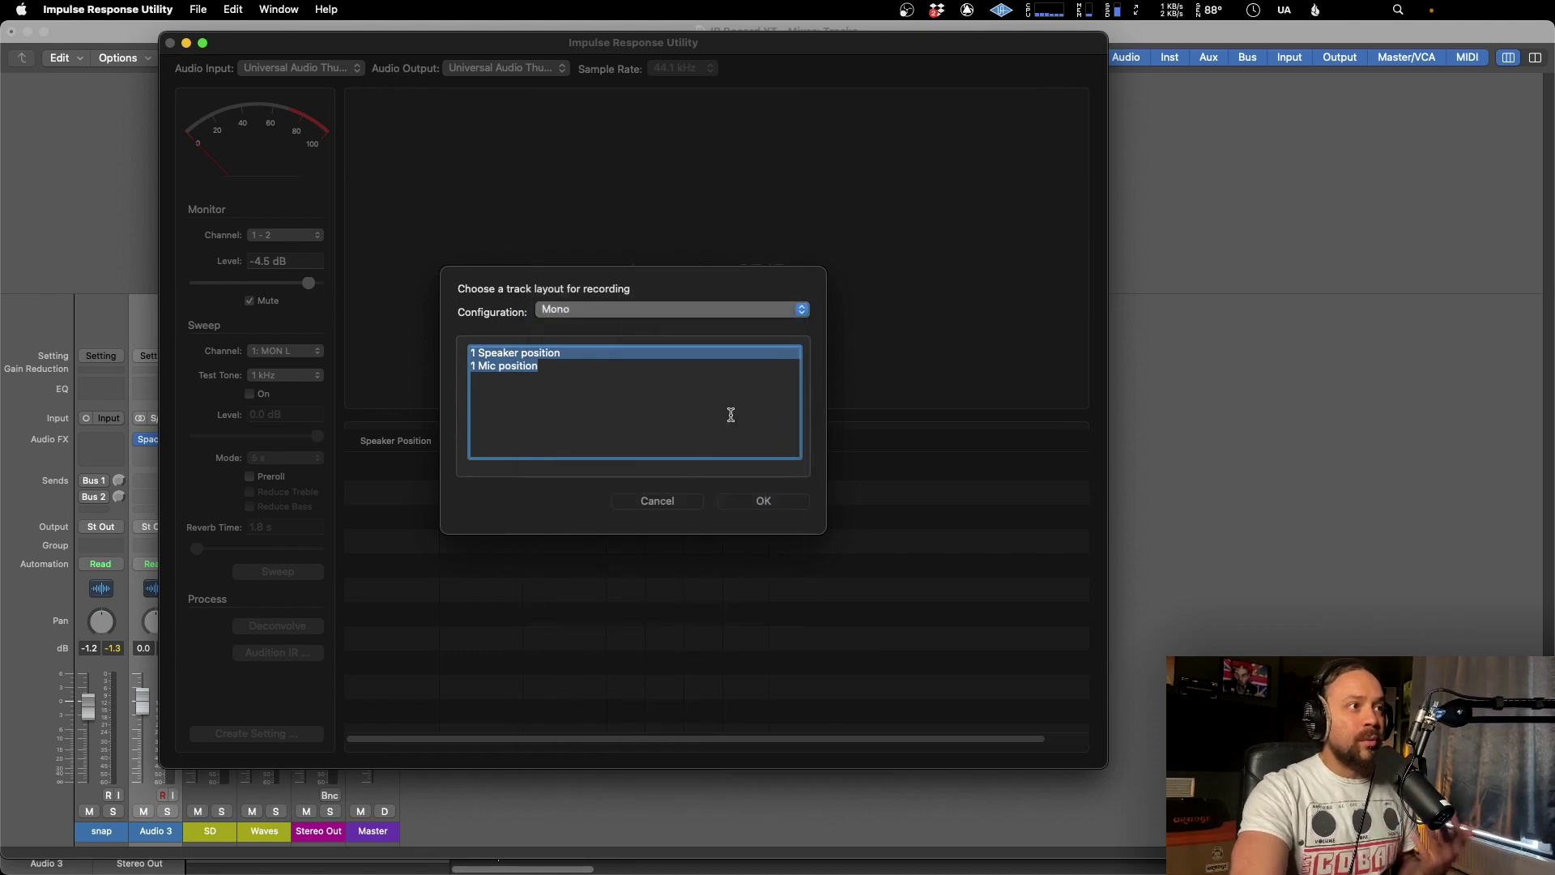
pyautogui.click(783, 506)
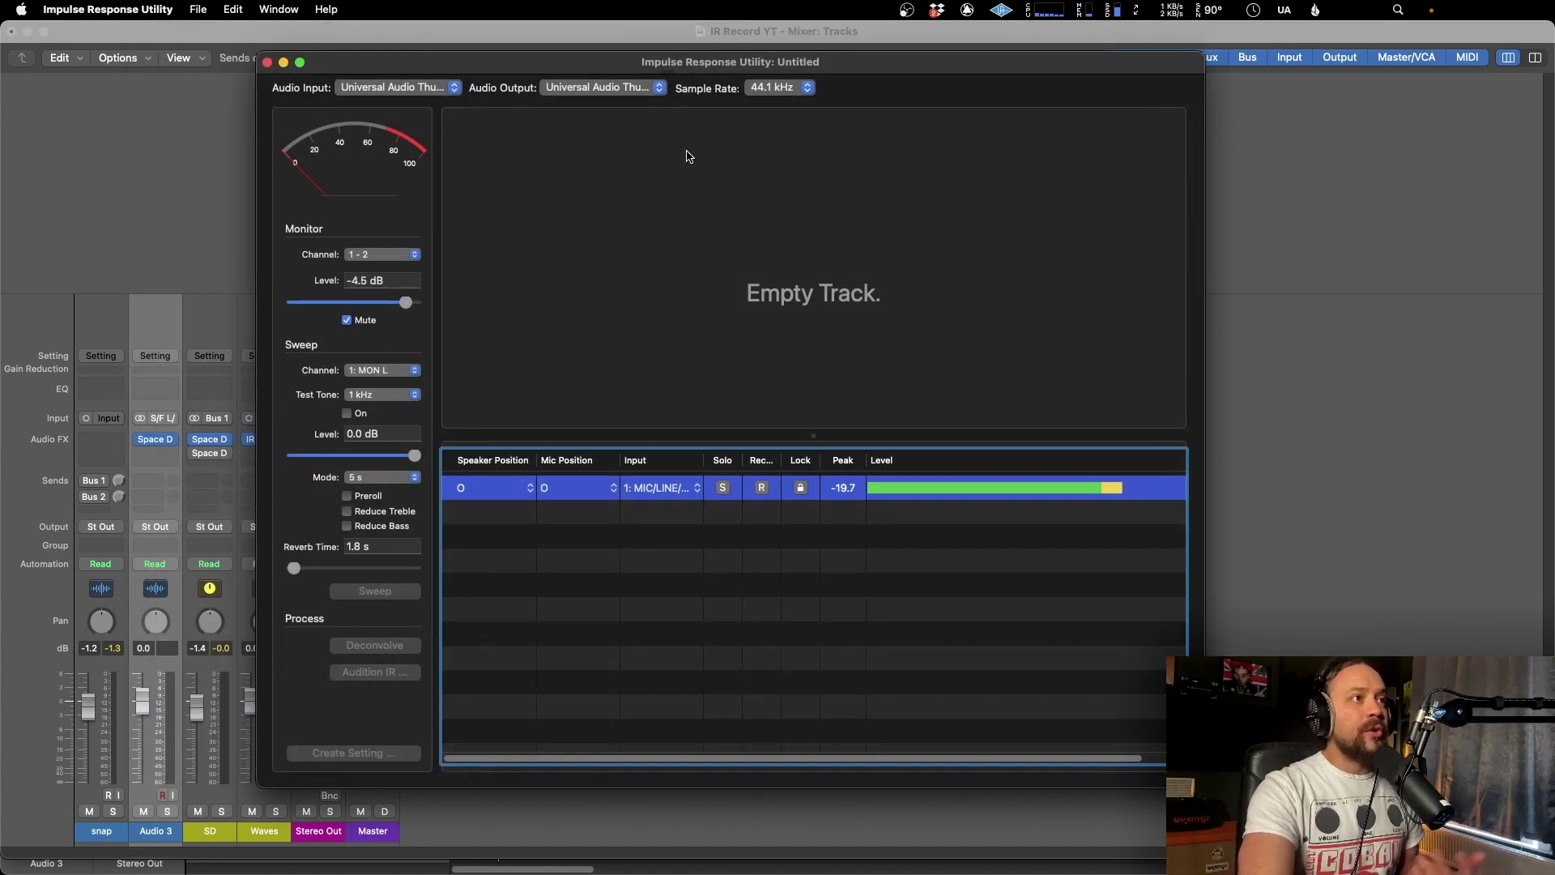
pyautogui.moveTo(692, 69); pyautogui.dragTo(701, 65)
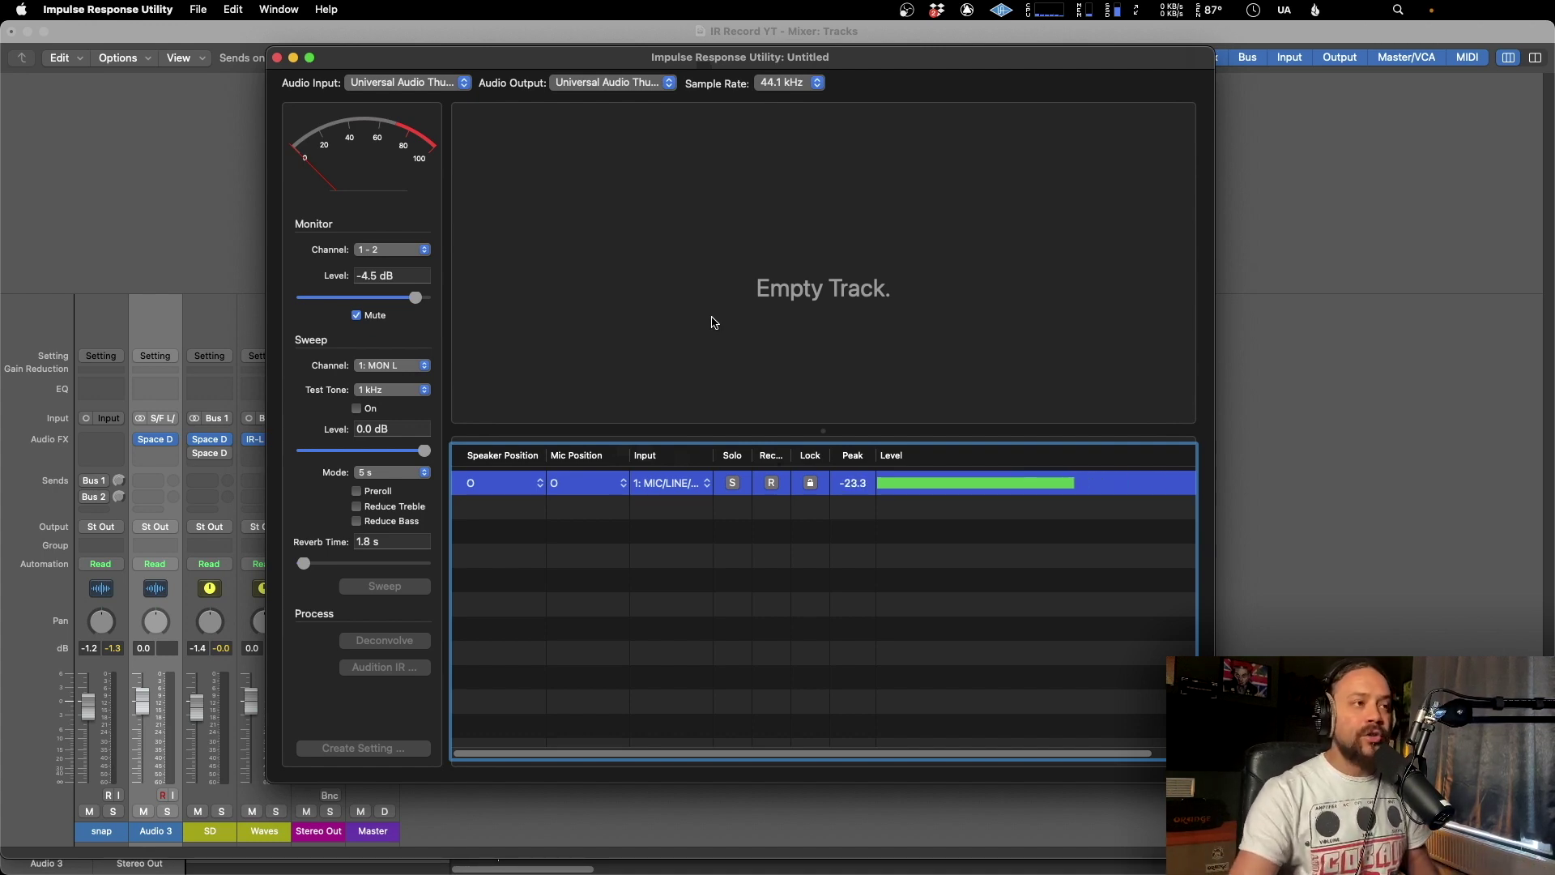
pyautogui.moveTo(662, 61); pyautogui.dragTo(579, 48)
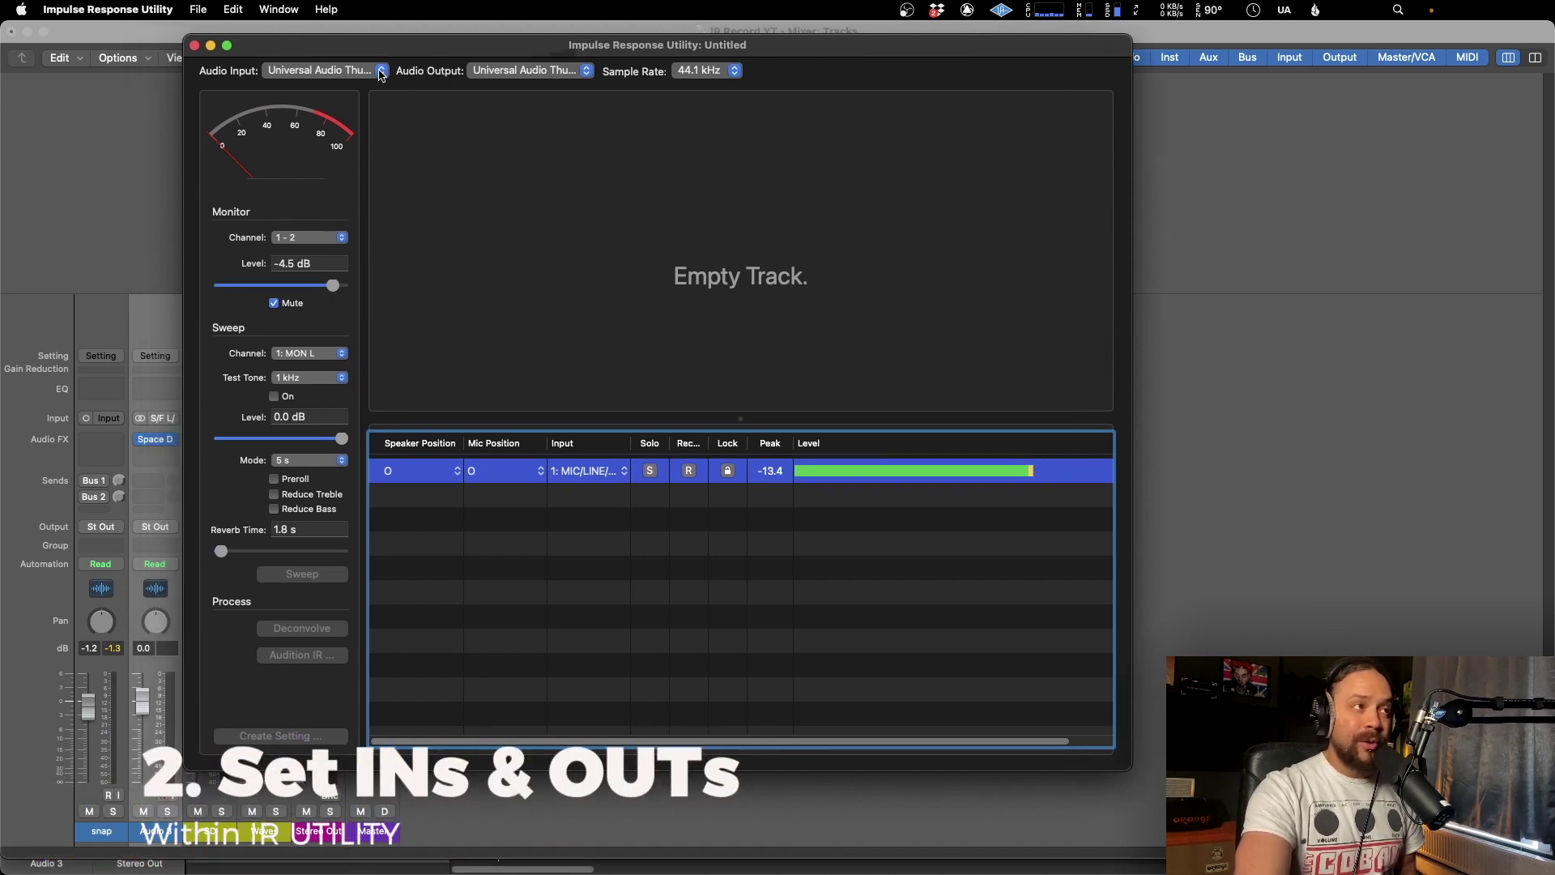
# Keep Universal Audio Thunderbolt as both audio input and output device.
pyautogui.click(363, 75)
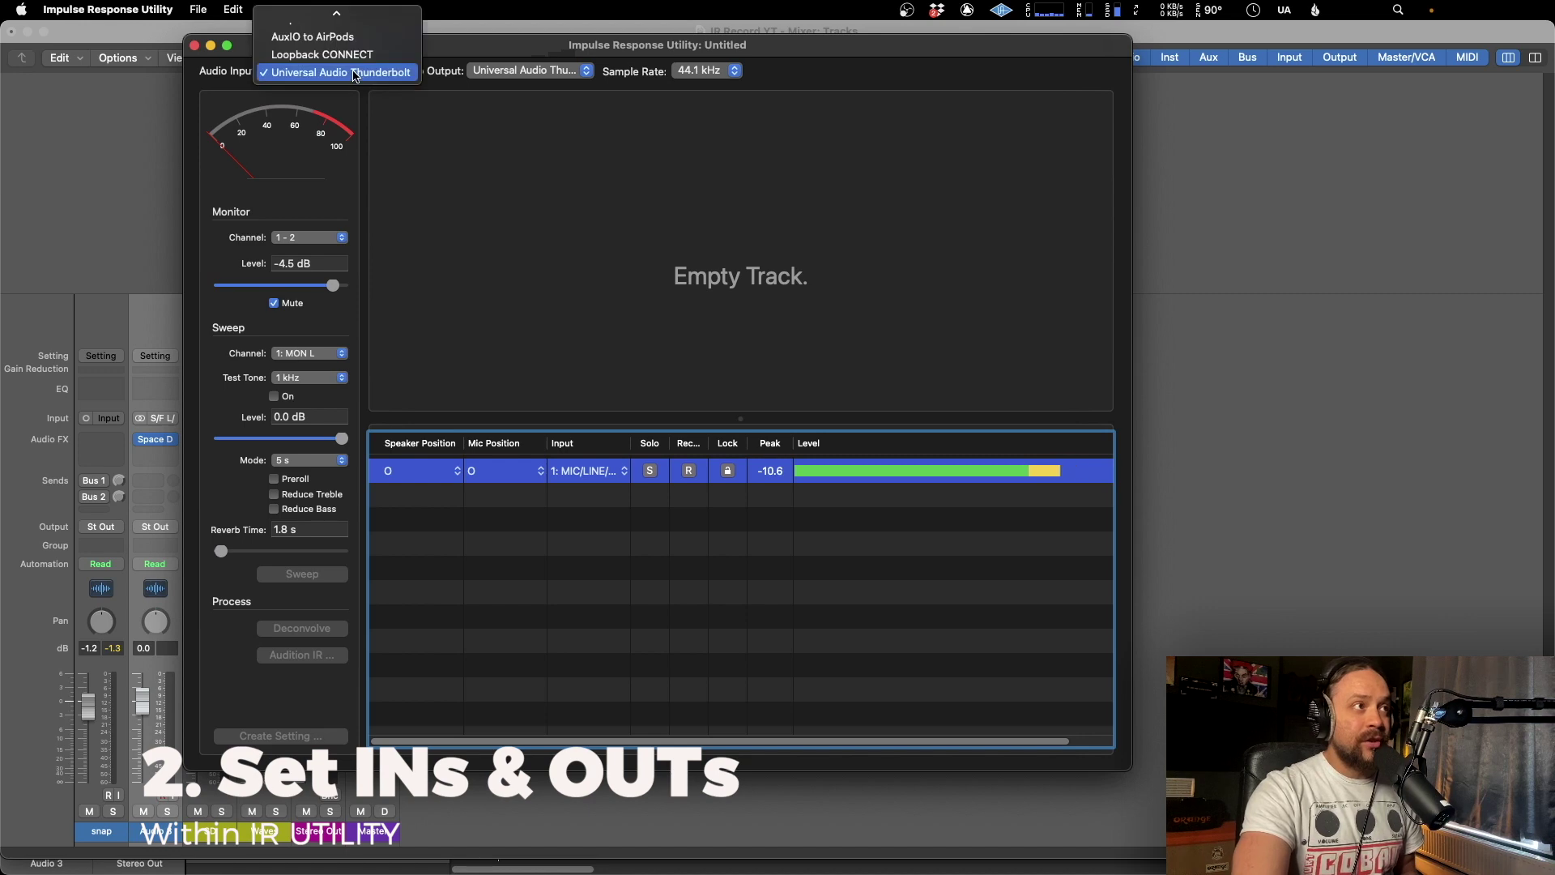
pyautogui.click(400, 75)
pyautogui.click(574, 73)
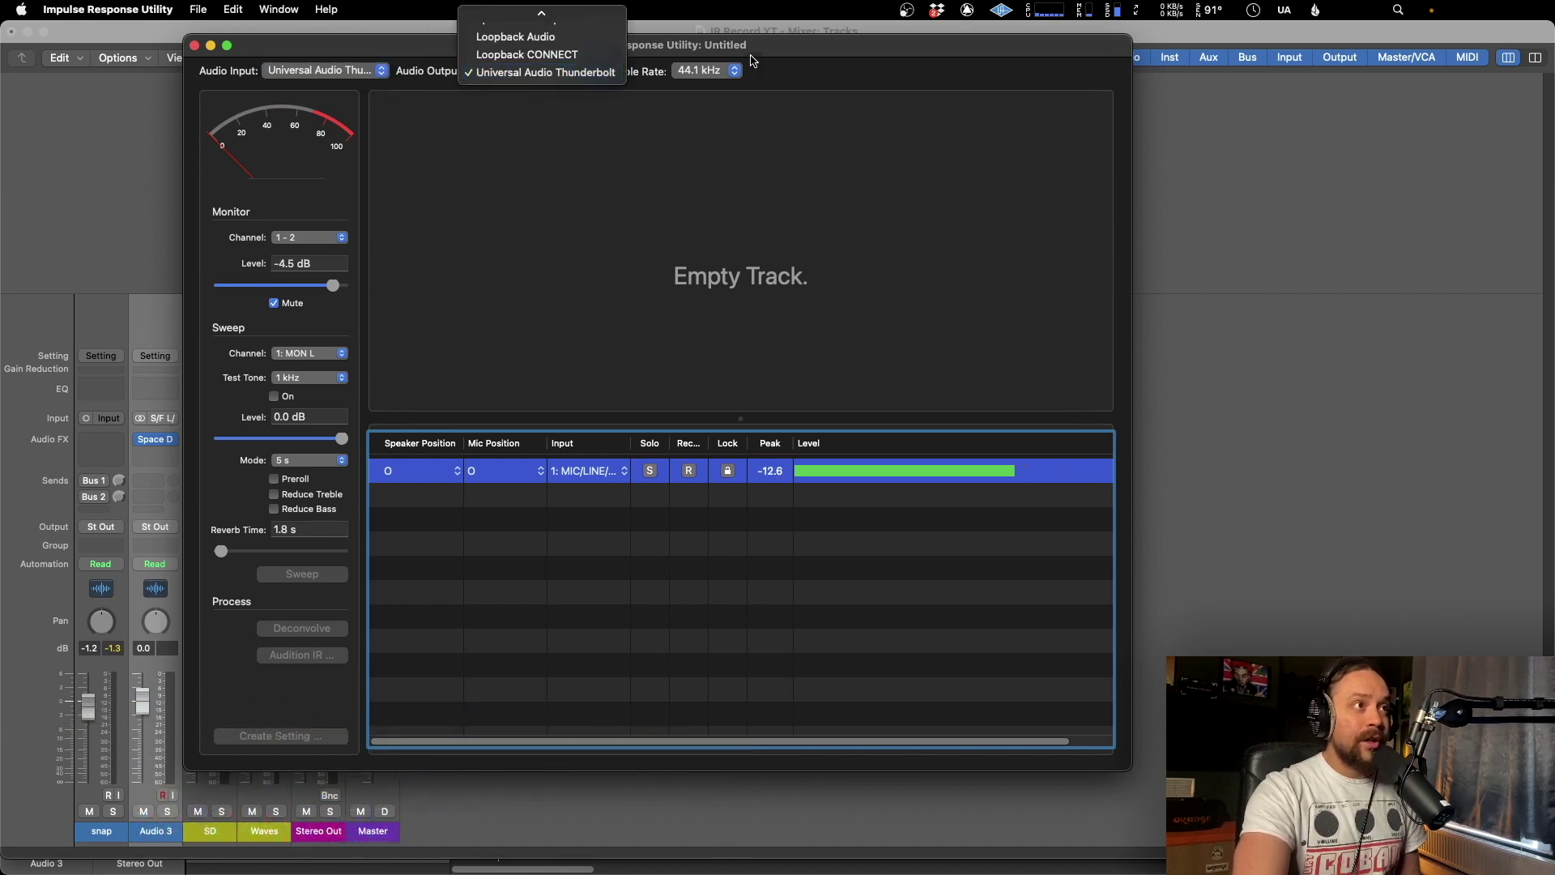
pyautogui.click(574, 73)
pyautogui.moveTo(556, 53); pyautogui.dragTo(604, 52)
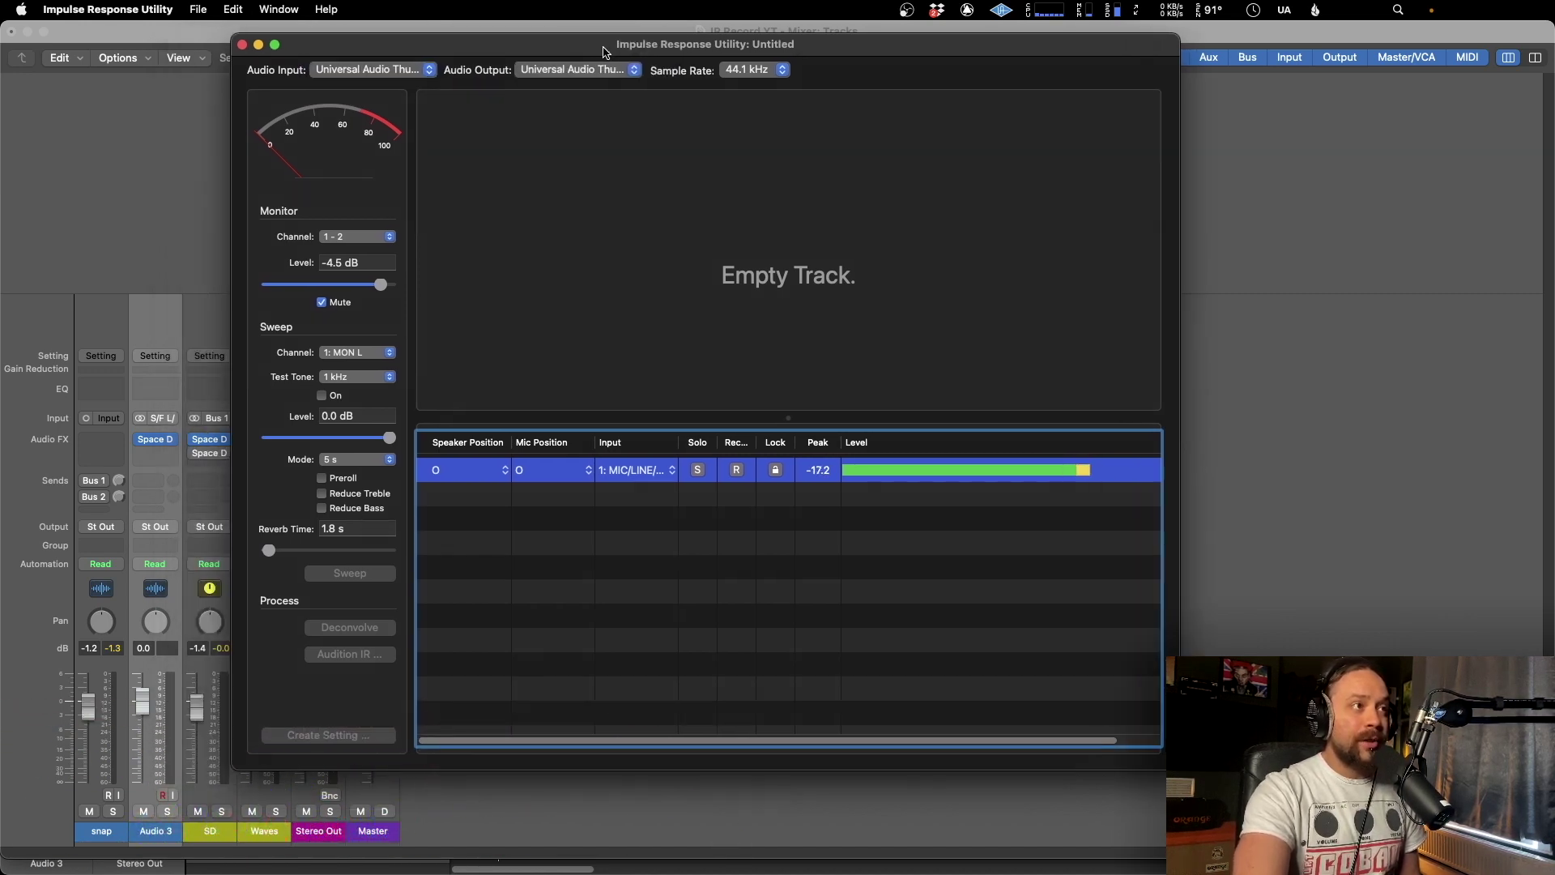
# Leave the monitor channel set to 1 - 2.
pyautogui.click(343, 239)
pyautogui.click(371, 215)
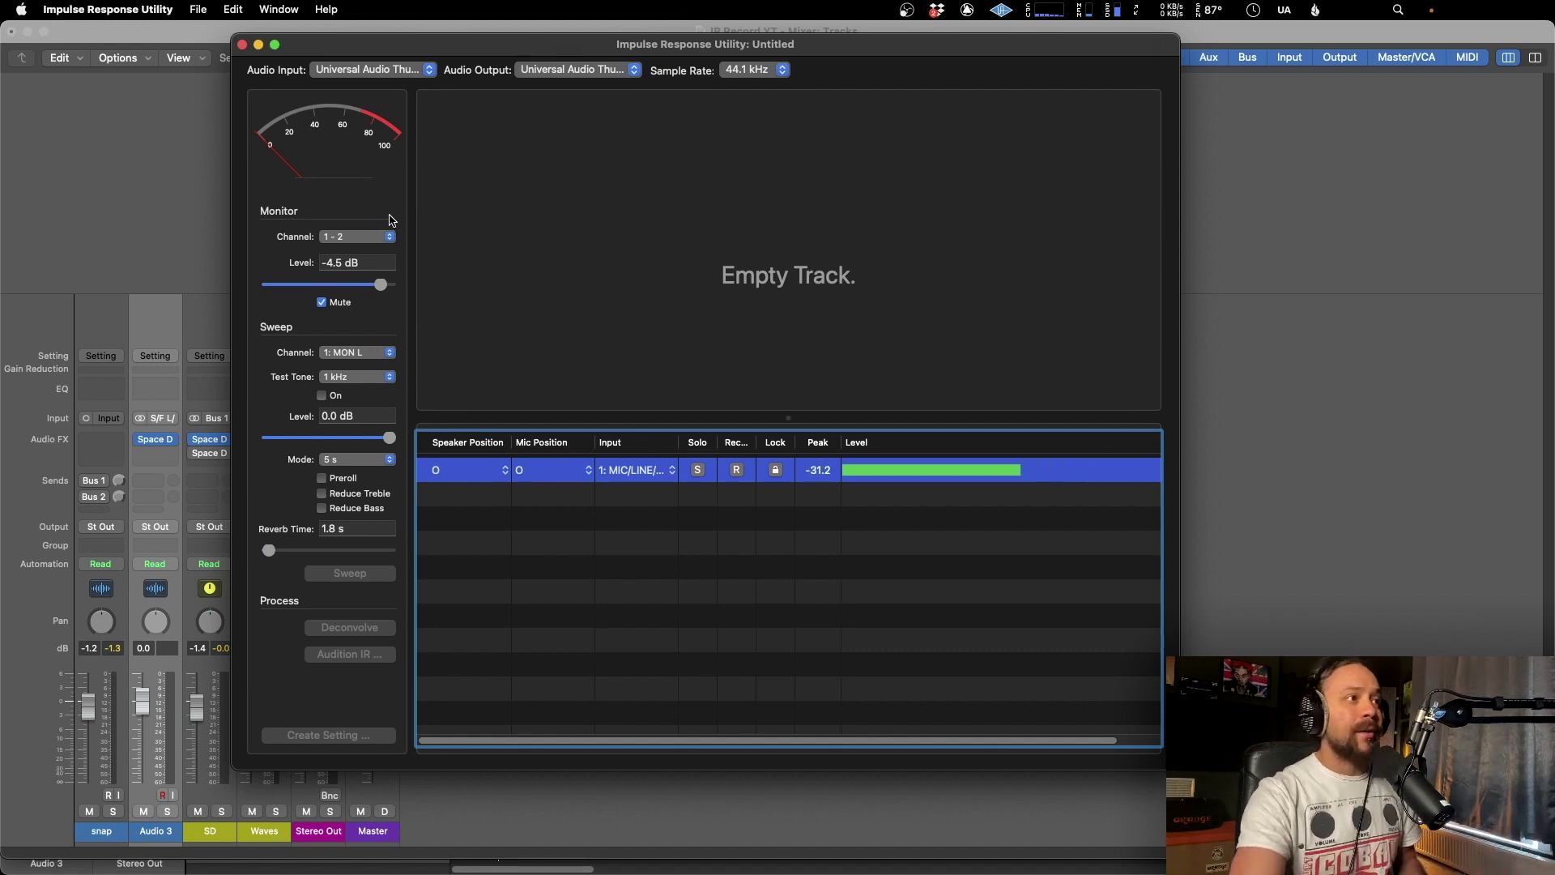
pyautogui.click(365, 238)
pyautogui.click(375, 208)
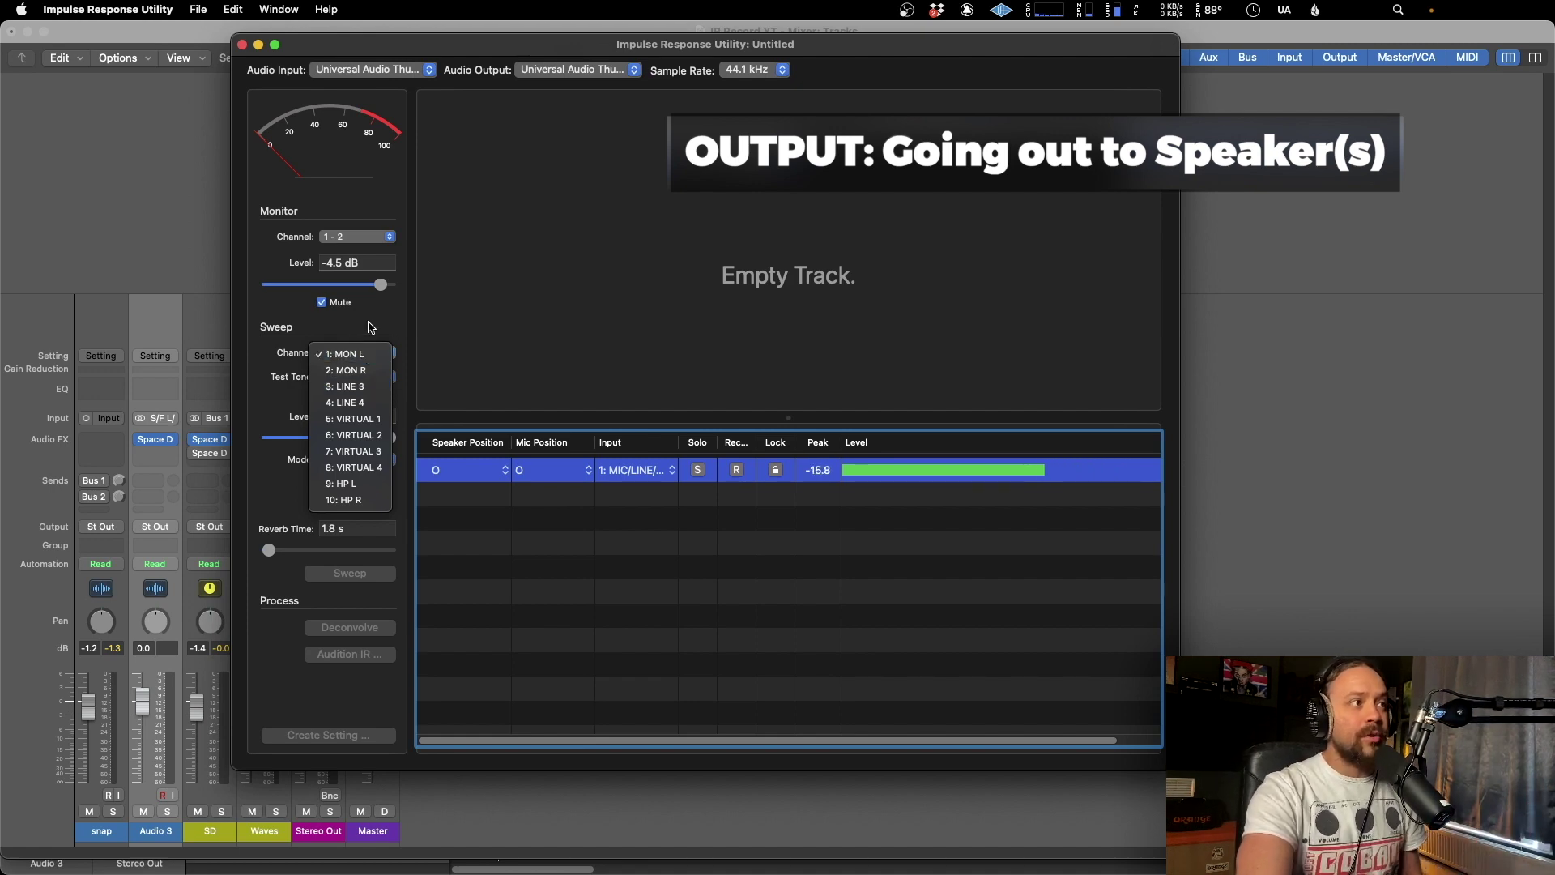
pyautogui.click(371, 326)
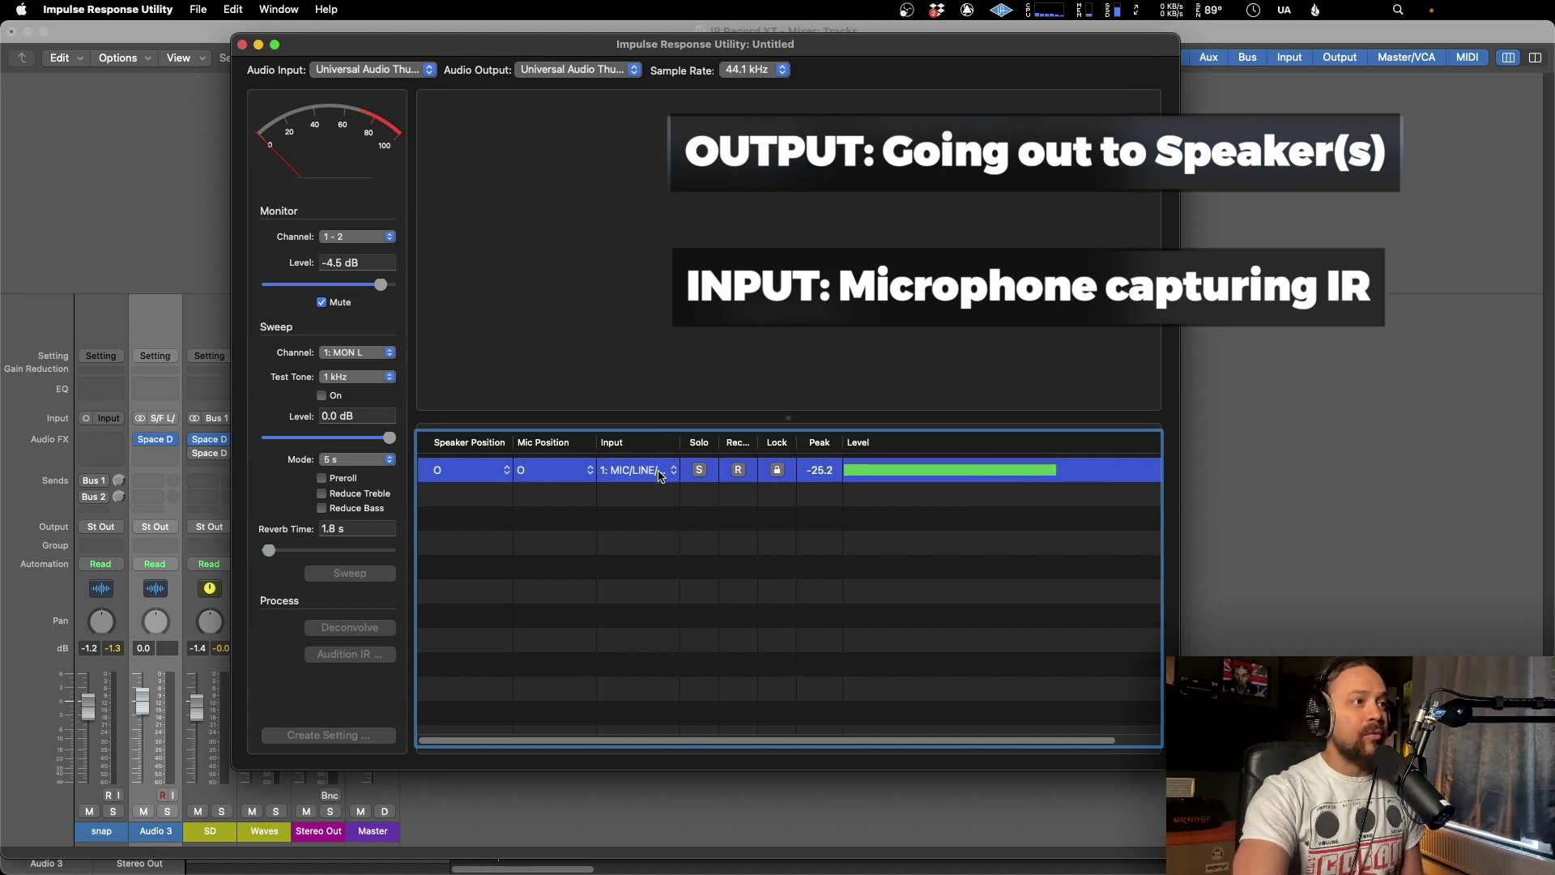
pyautogui.click(648, 471)
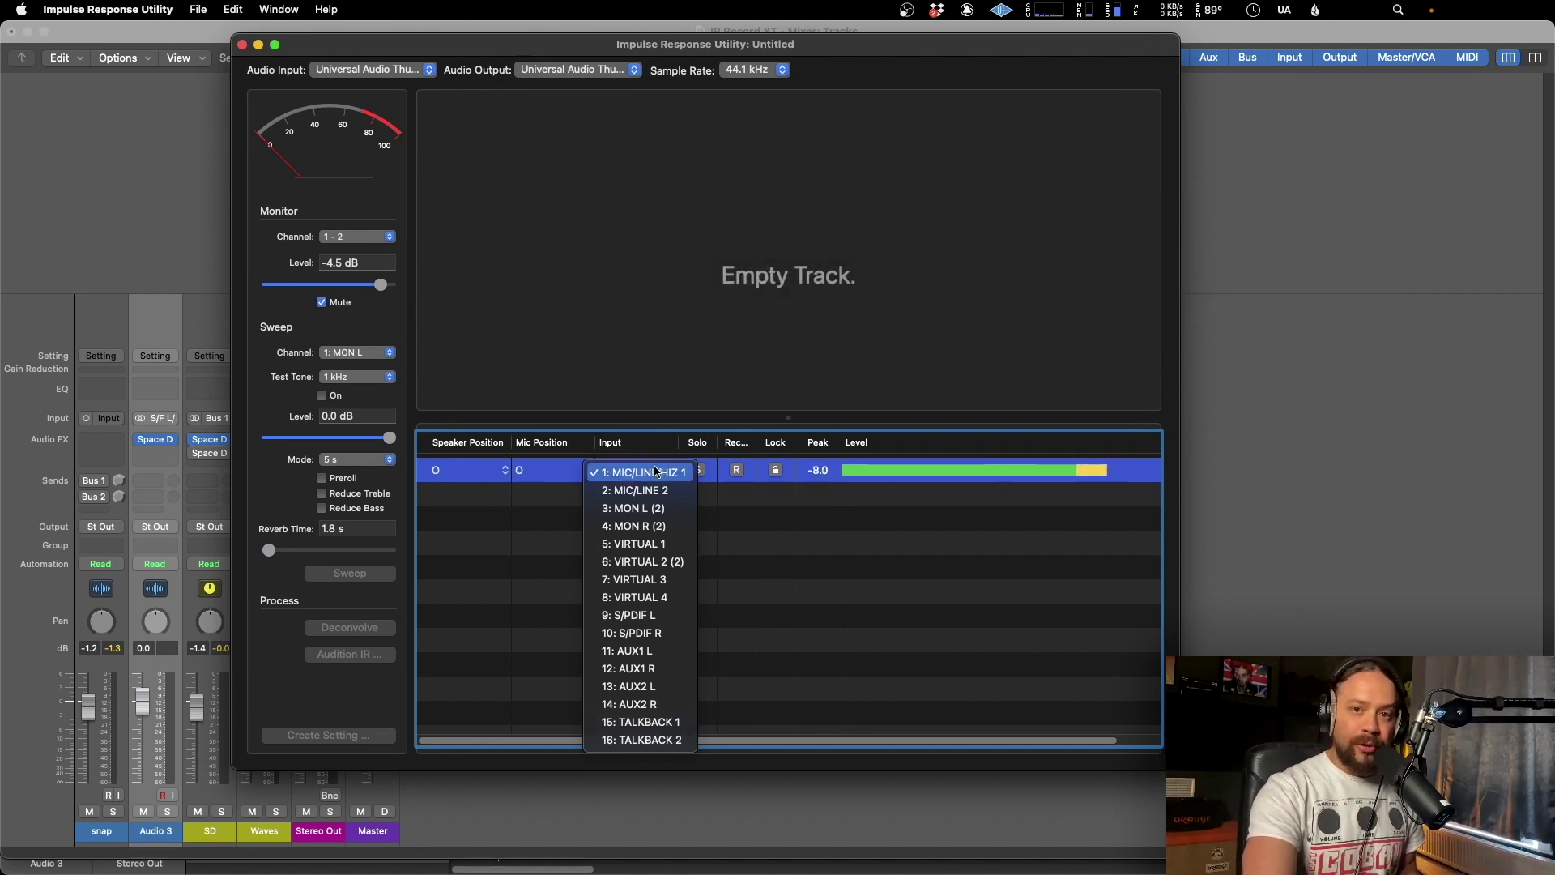
pyautogui.click(793, 236)
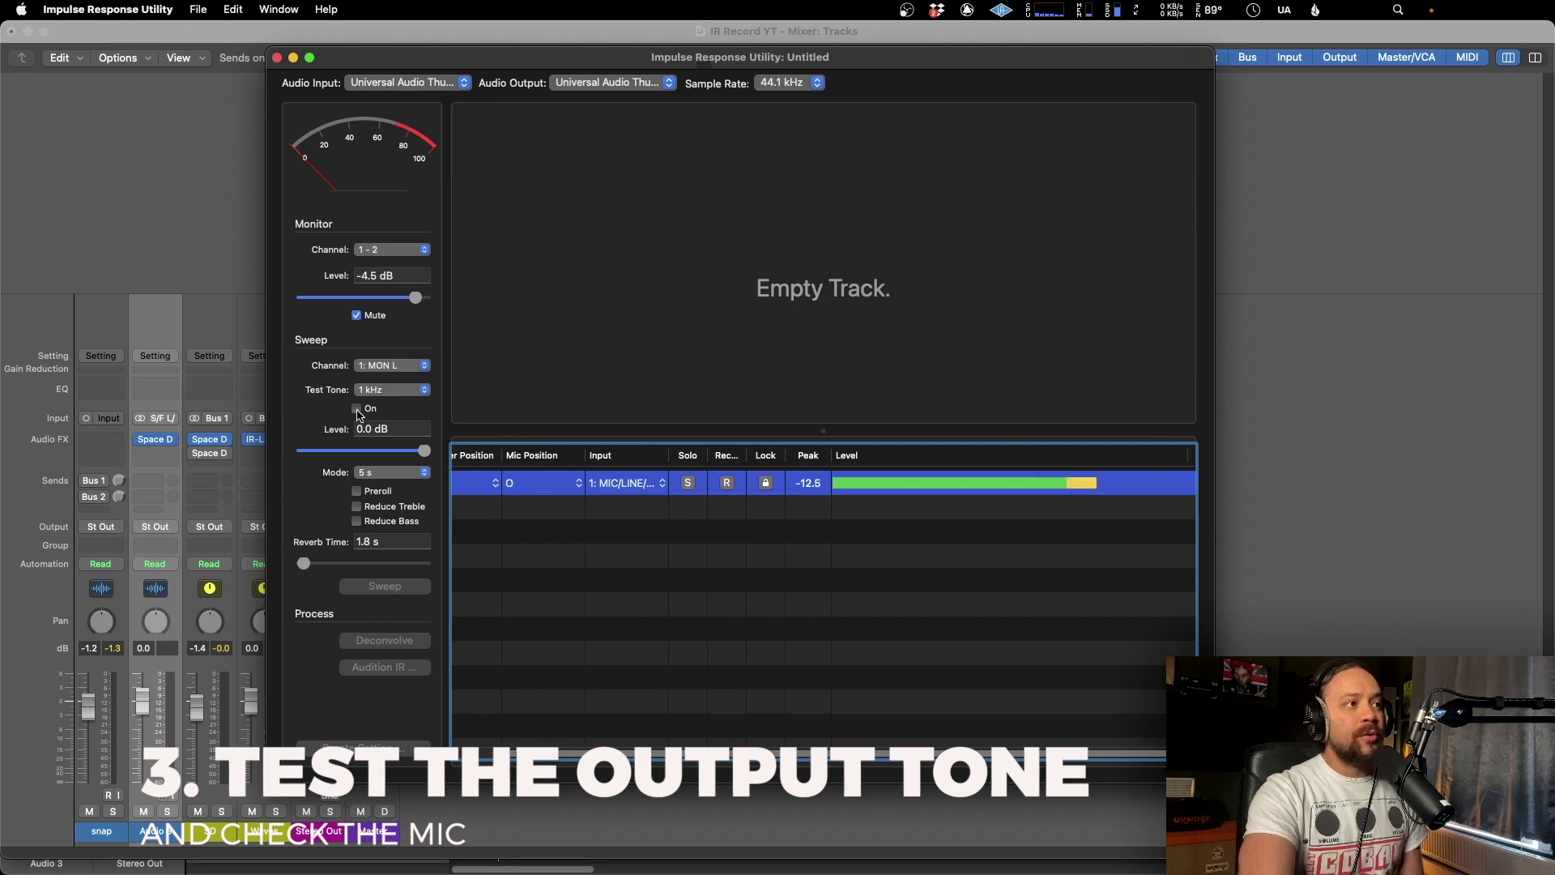
# Test the sweep tone at different levels, switch it off, and Cmd-Tab to UAD Console.
pyautogui.moveTo(424, 452); pyautogui.dragTo(302, 451)
pyautogui.click(357, 410)
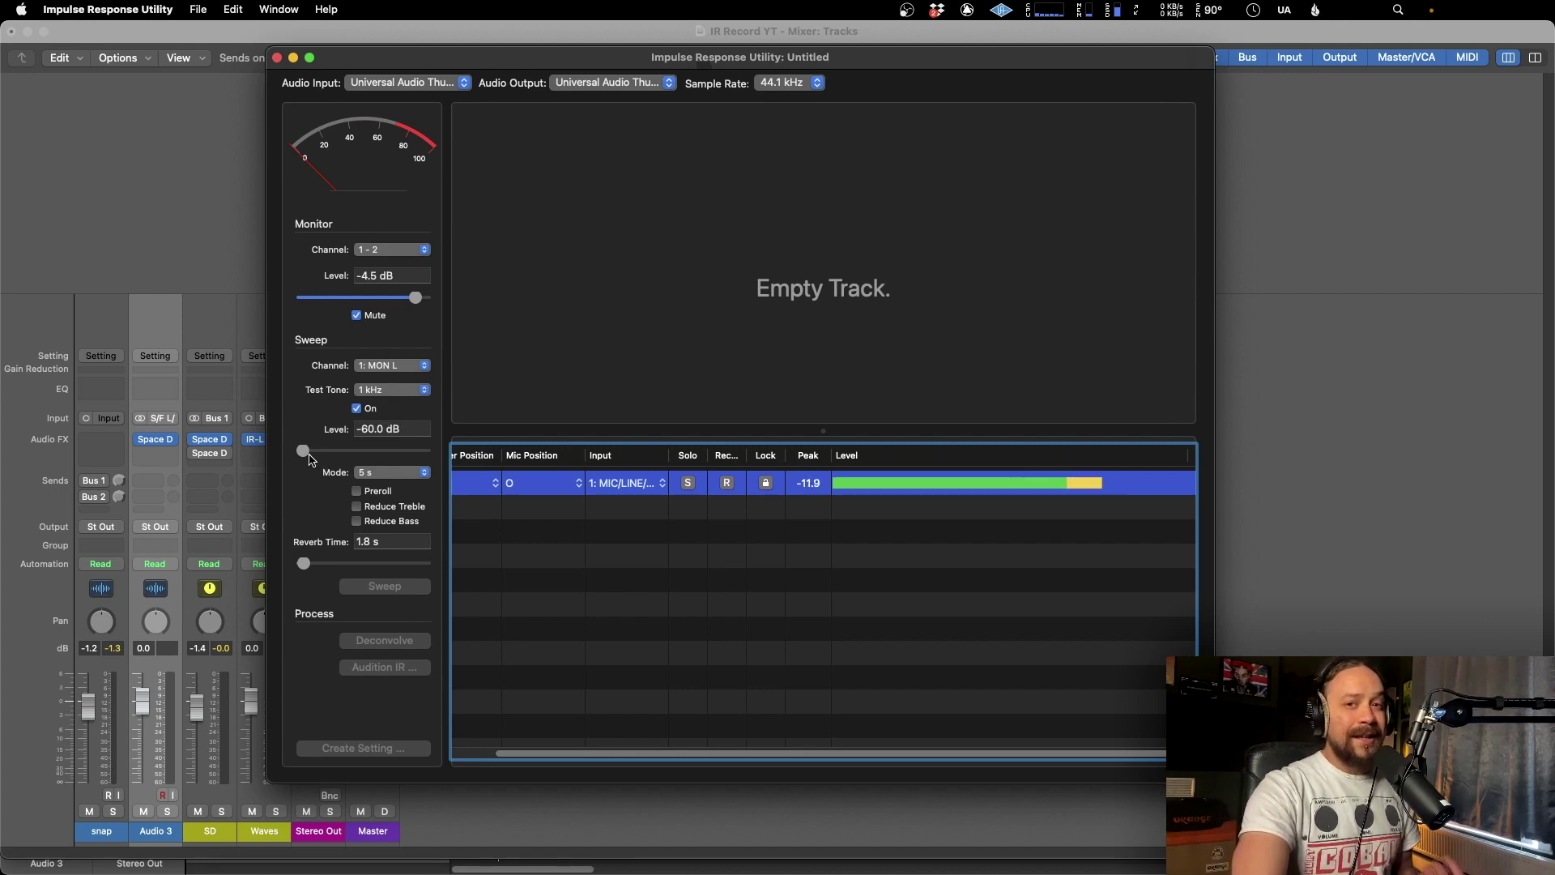
pyautogui.moveTo(305, 453)
pyautogui.mouseDown()
pyautogui.moveTo(419, 456)
pyautogui.moveTo(303, 454)
pyautogui.mouseUp()
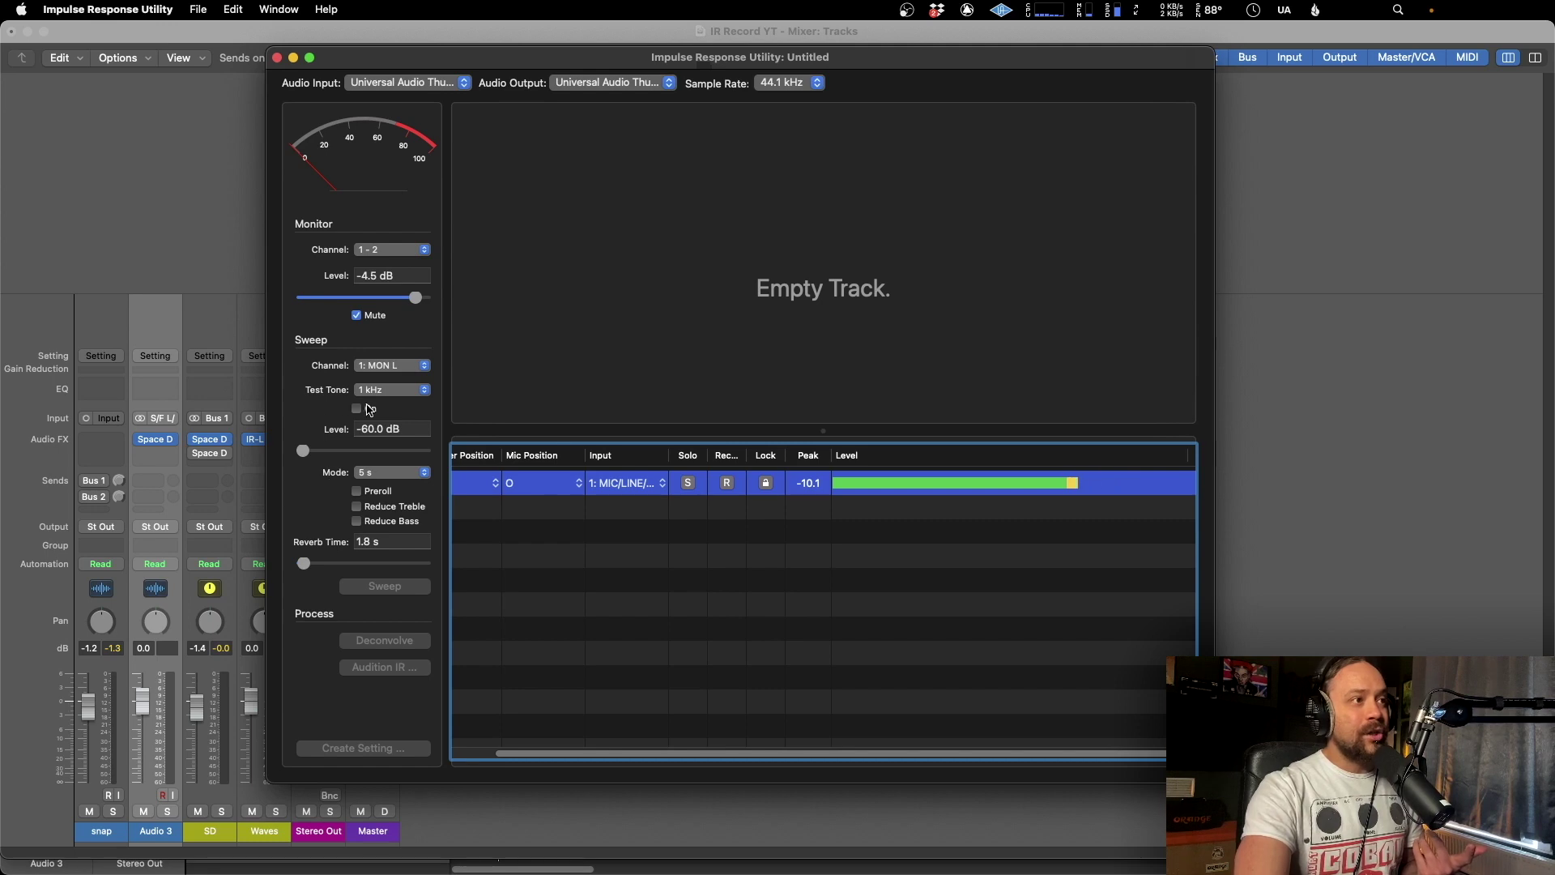
pyautogui.click(369, 409)
pyautogui.moveTo(303, 451); pyautogui.dragTo(391, 454)
pyautogui.press('super+Tab')
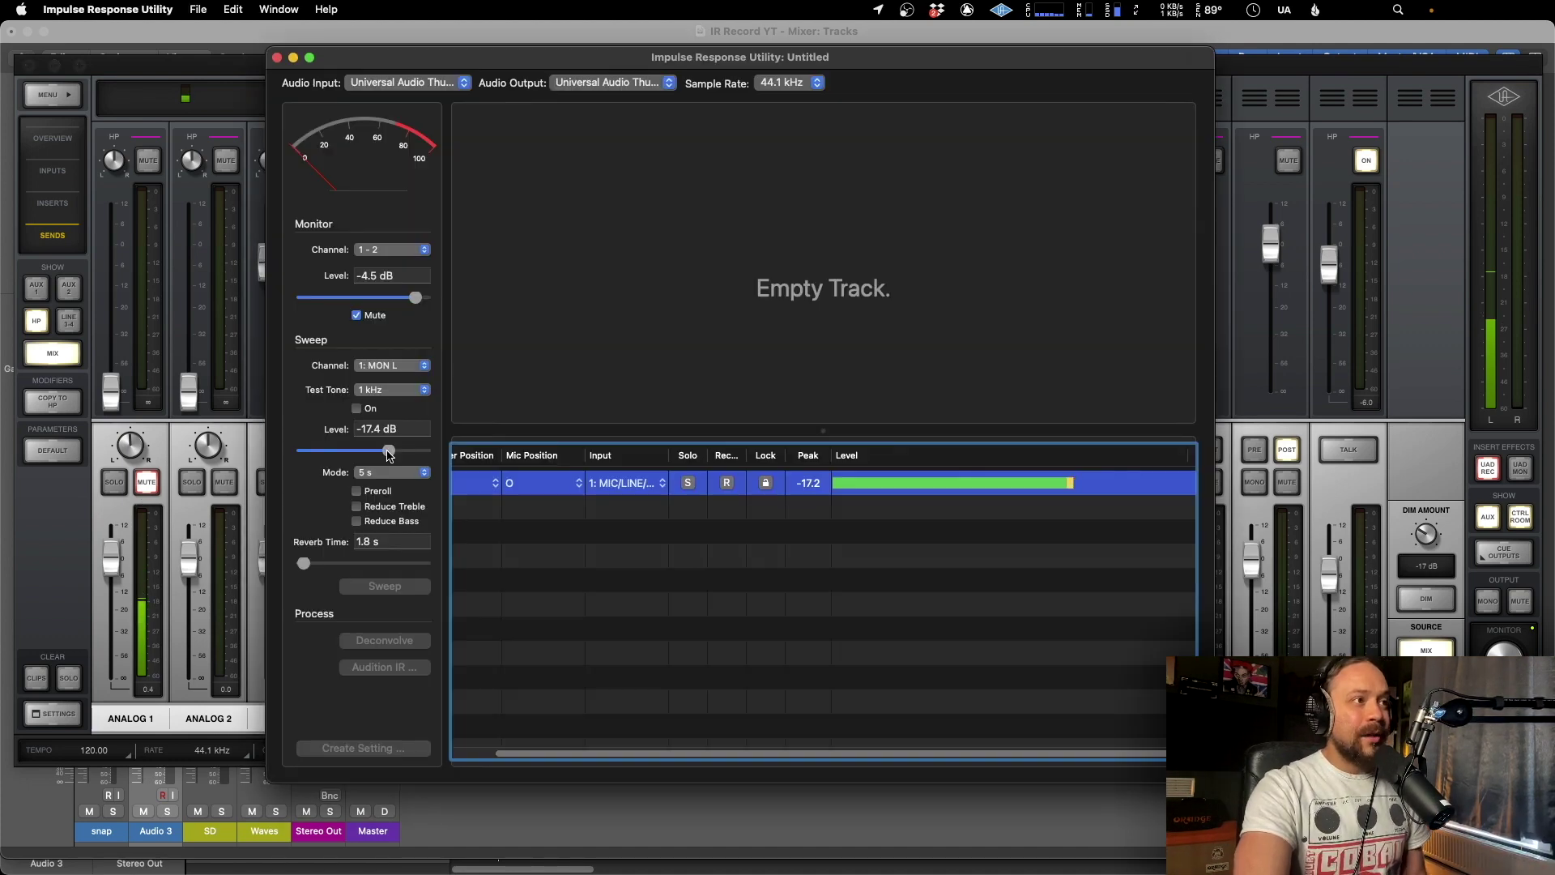
# Set the sweep level to -7.2 dB, then check the Console mixer.
pyautogui.moveTo(391, 451); pyautogui.dragTo(410, 453)
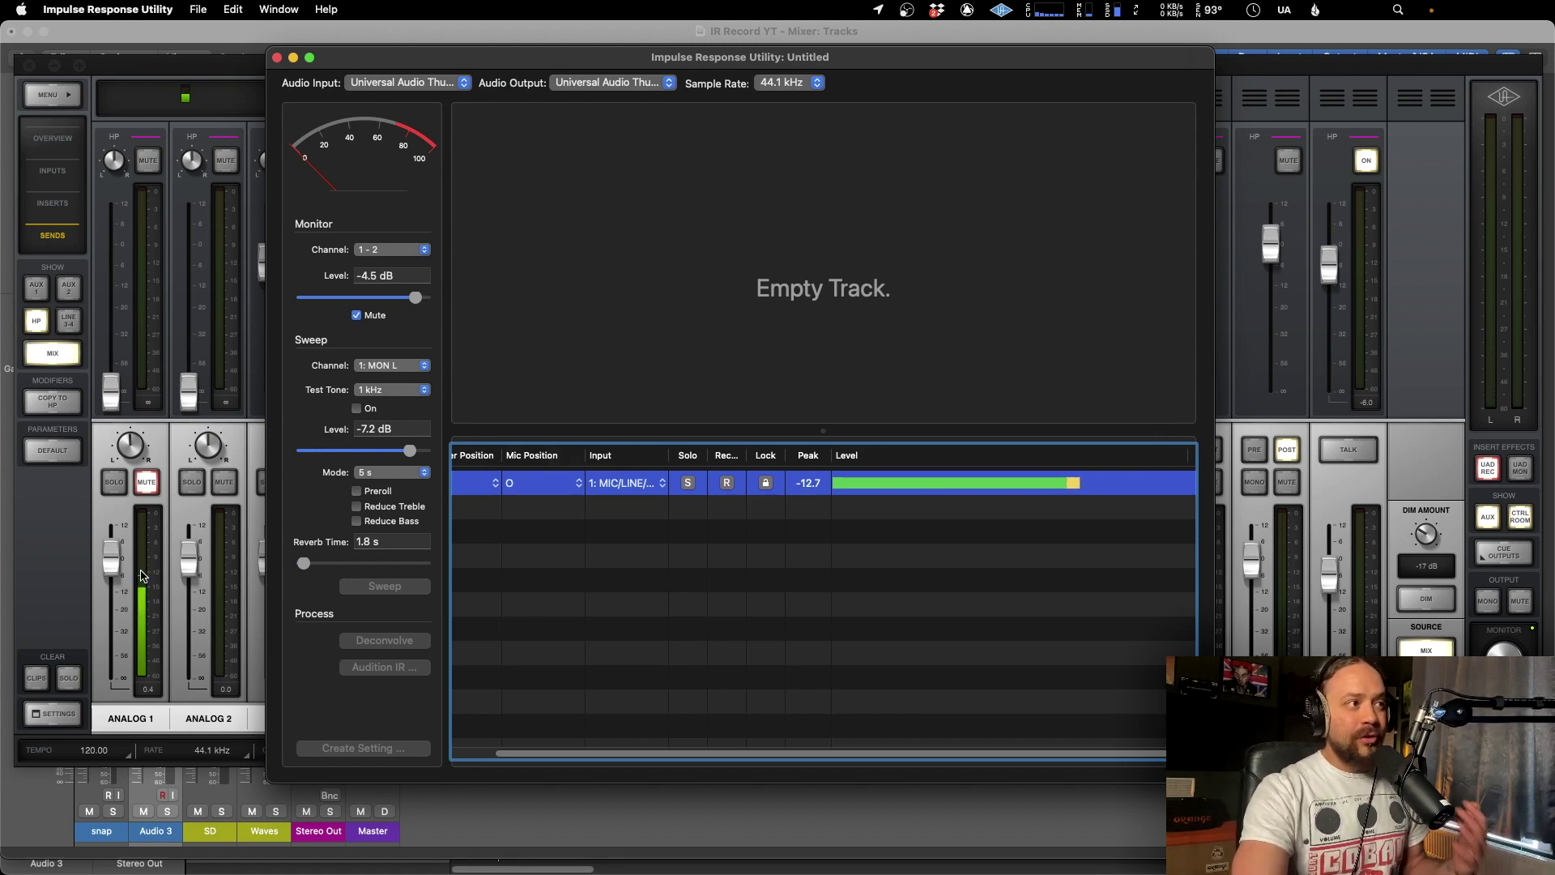
pyautogui.click(142, 575)
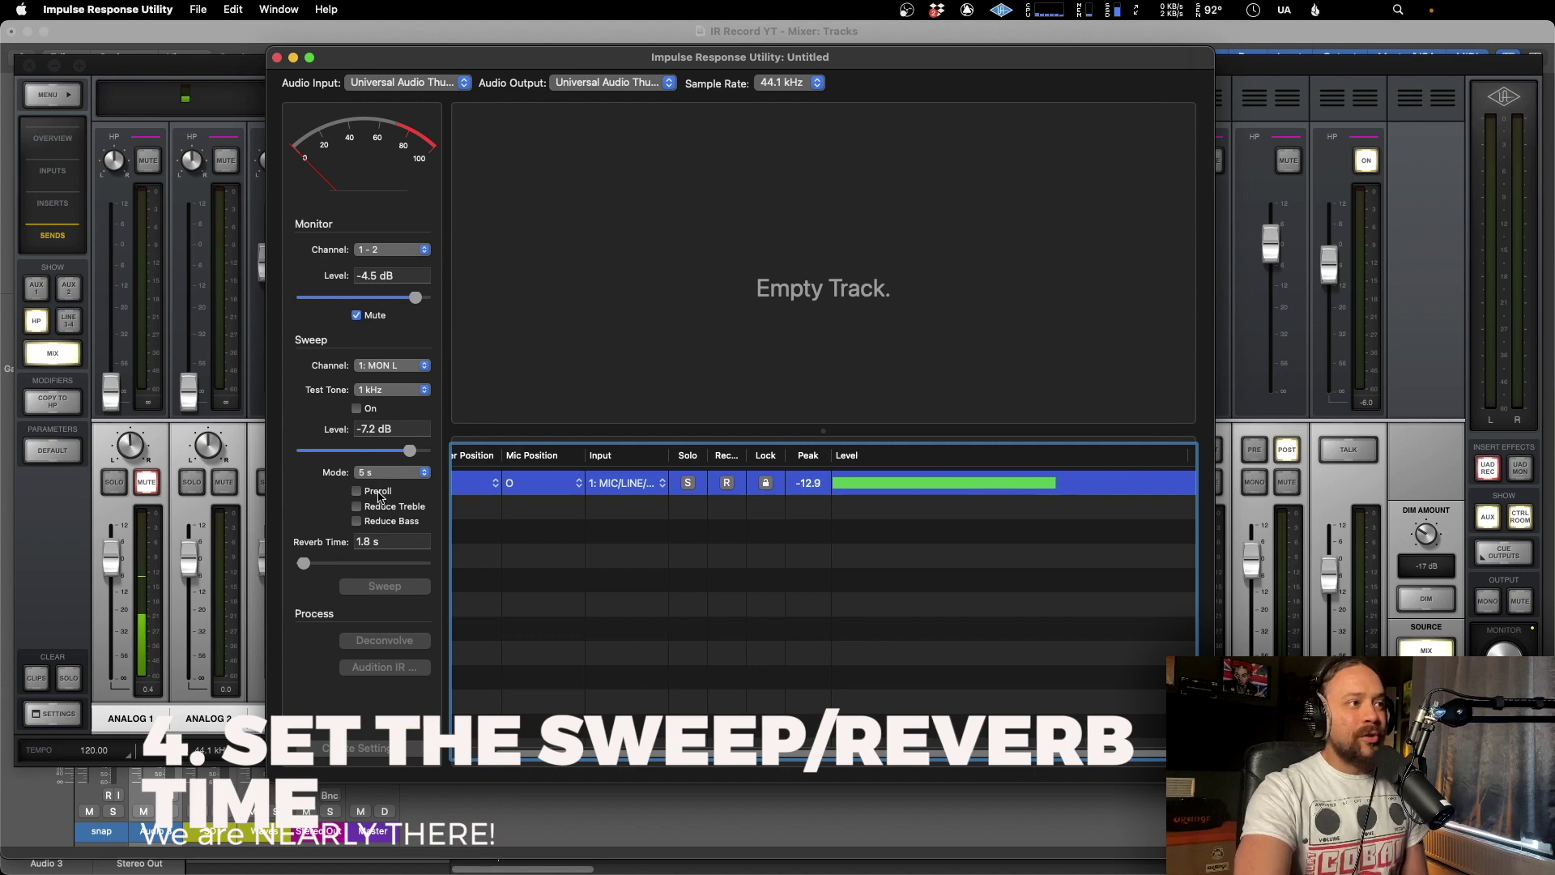
# Keep the 5 s sweep length and set the reverb time to 1.6 s.
pyautogui.click(390, 474)
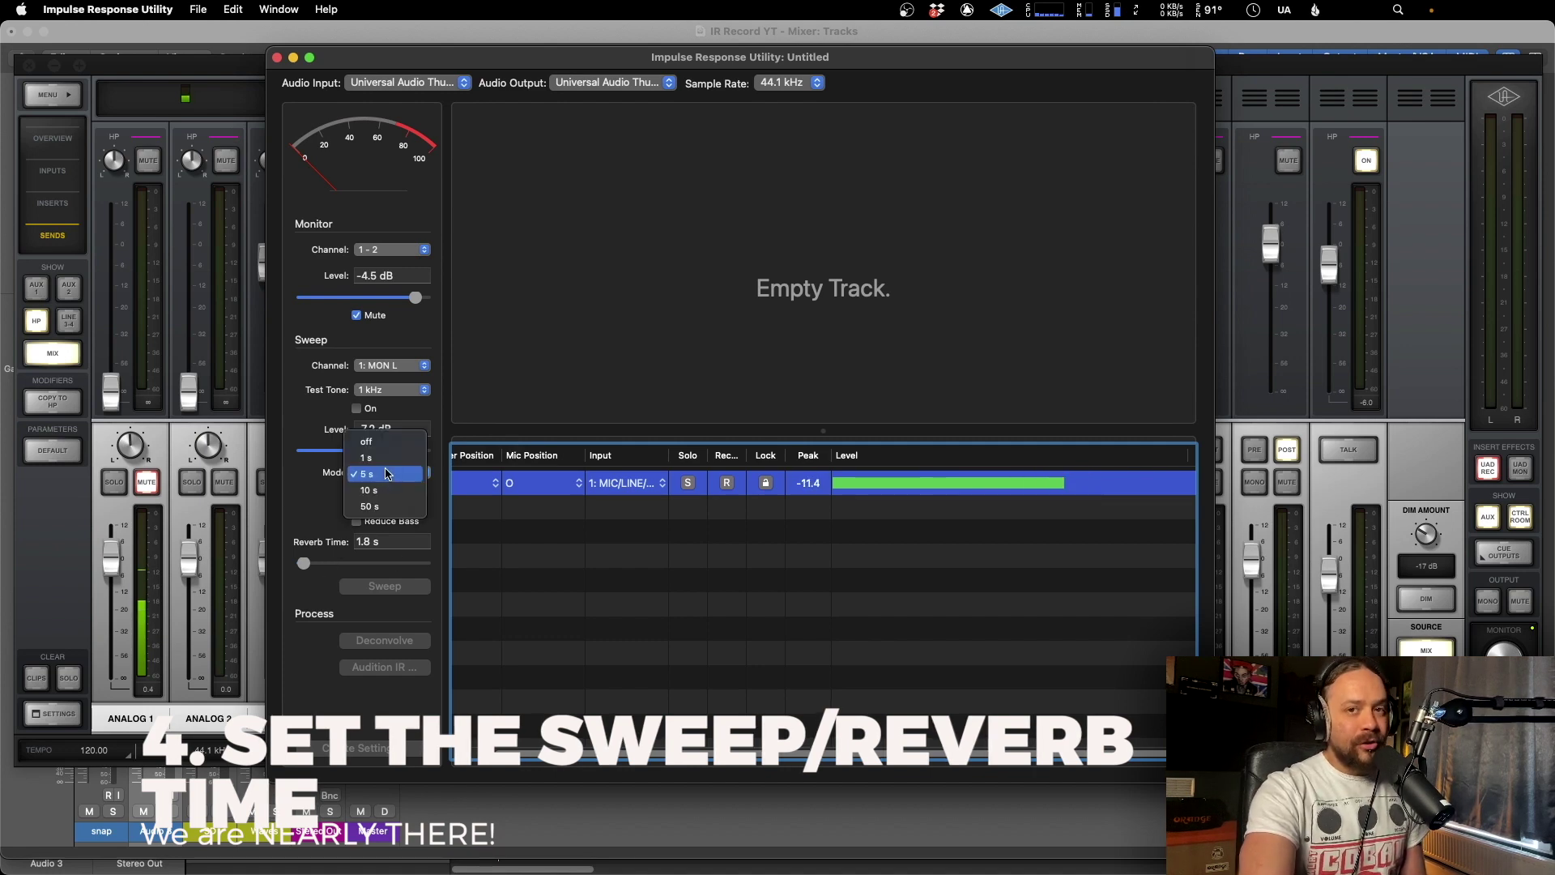
pyautogui.click(387, 474)
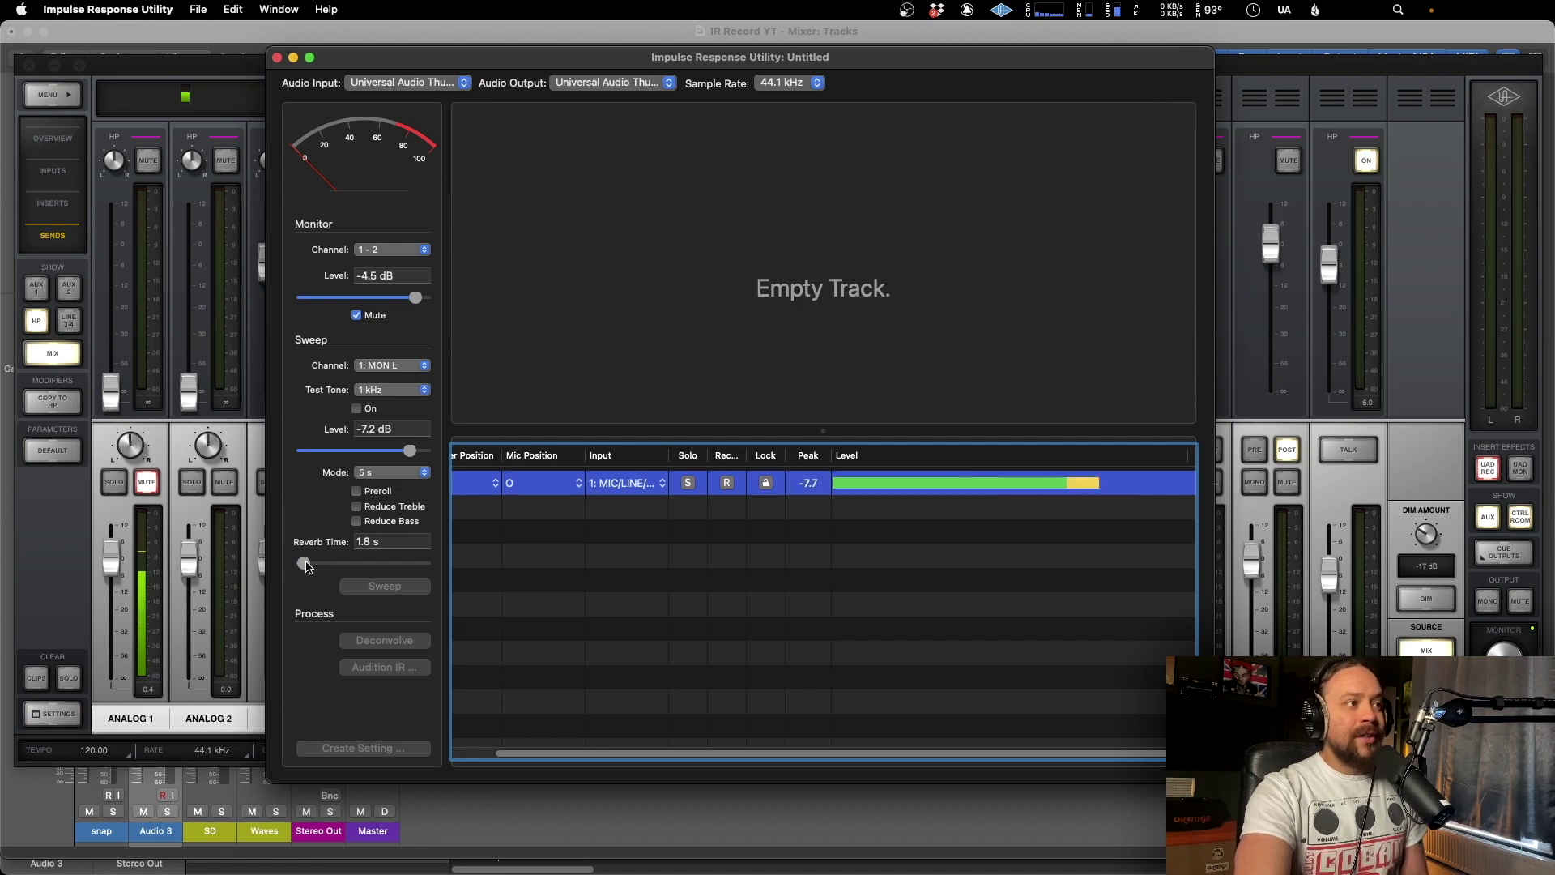
pyautogui.moveTo(306, 565); pyautogui.dragTo(305, 567)
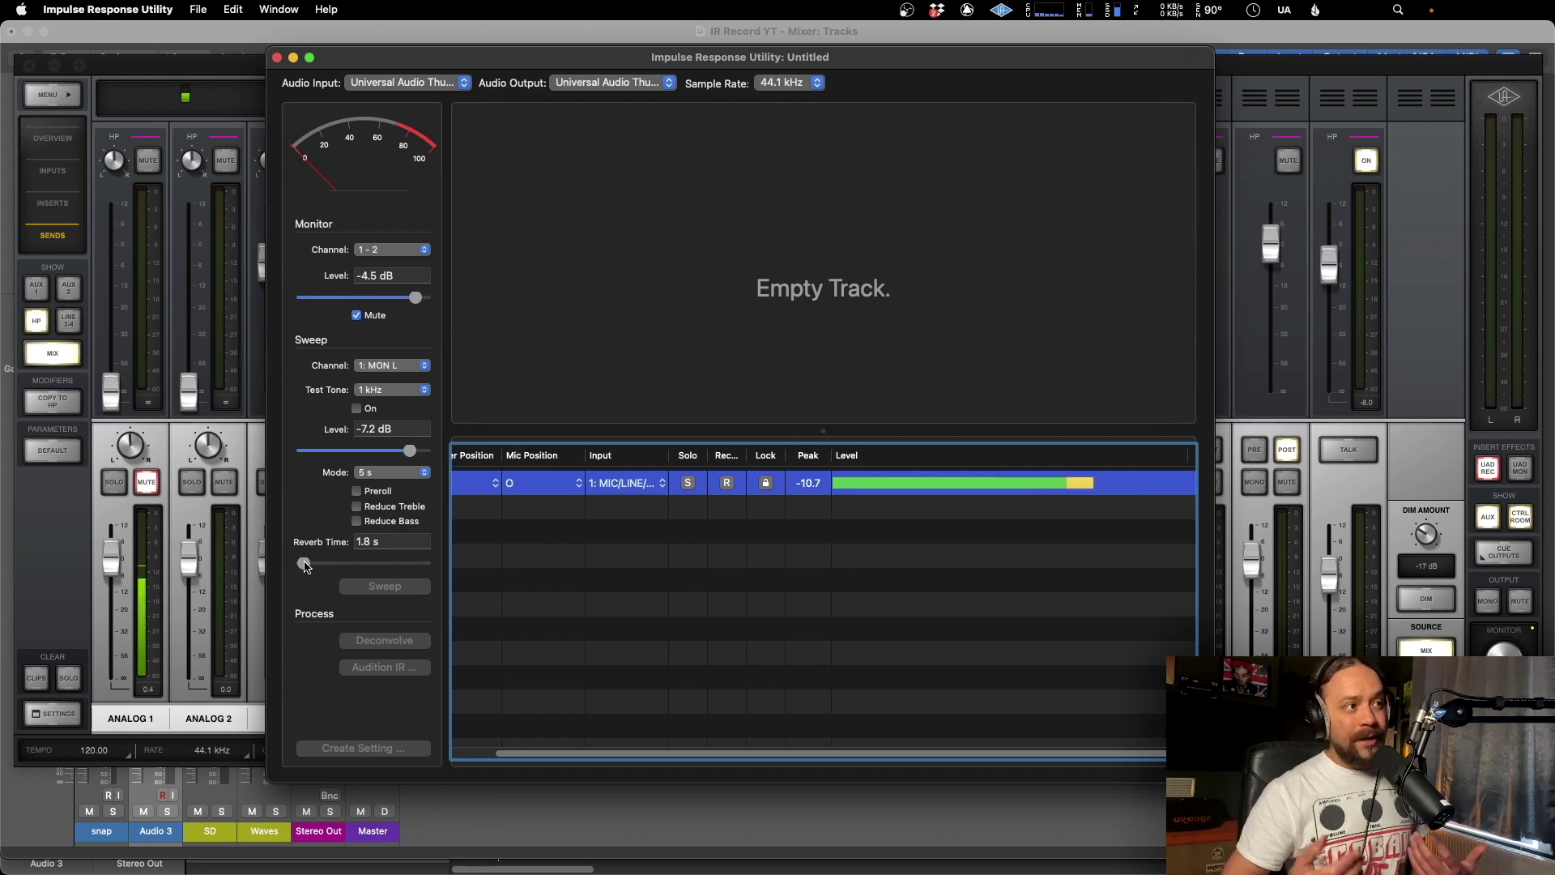
pyautogui.moveTo(304, 566); pyautogui.dragTo(421, 569)
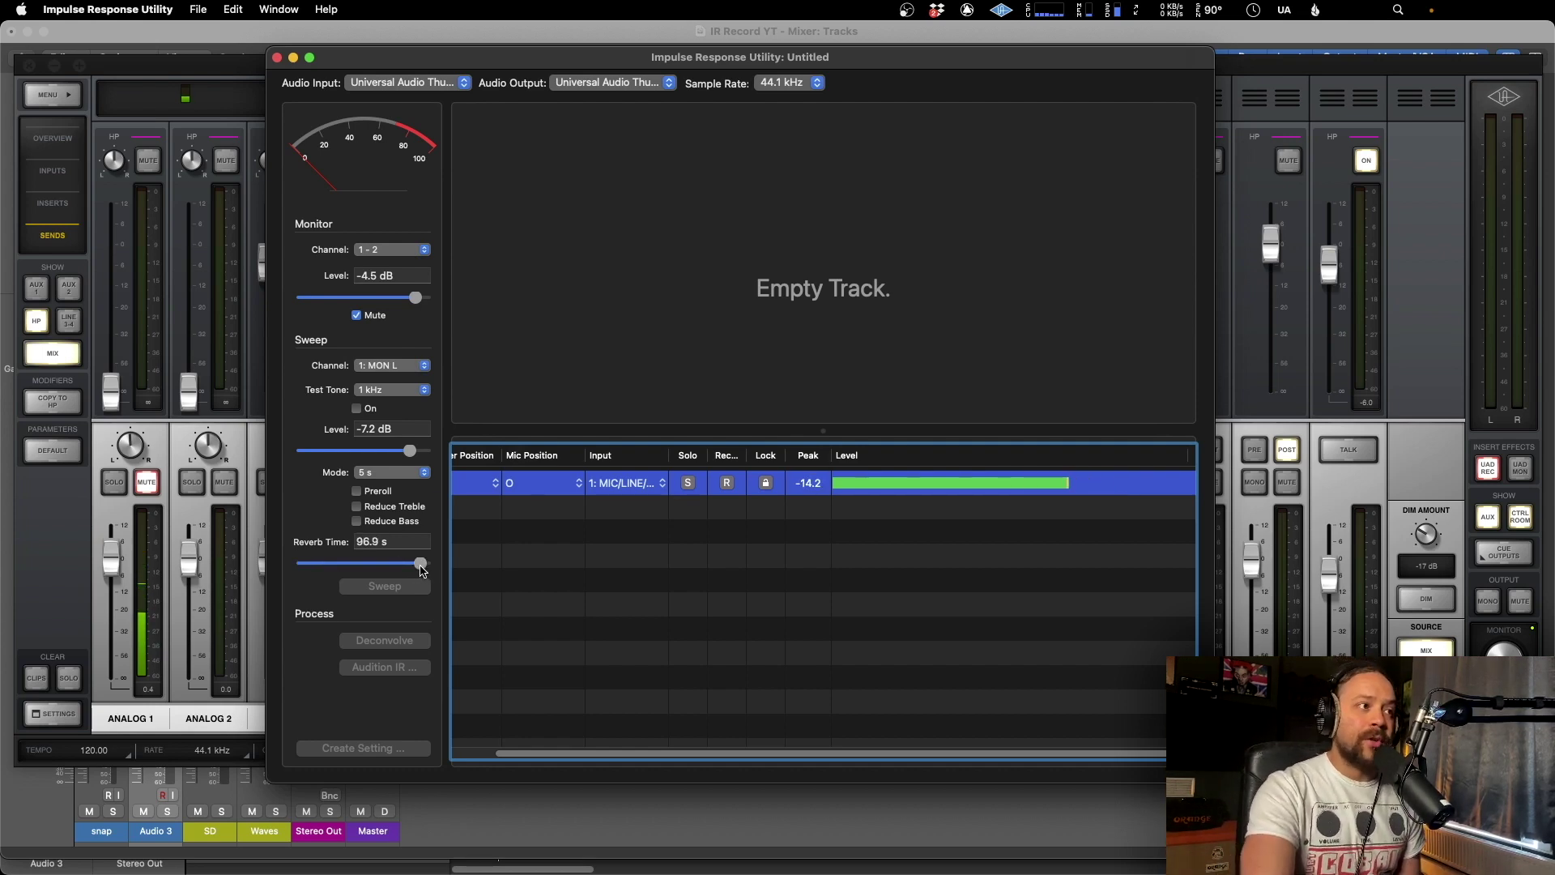
pyautogui.moveTo(420, 570); pyautogui.dragTo(307, 570)
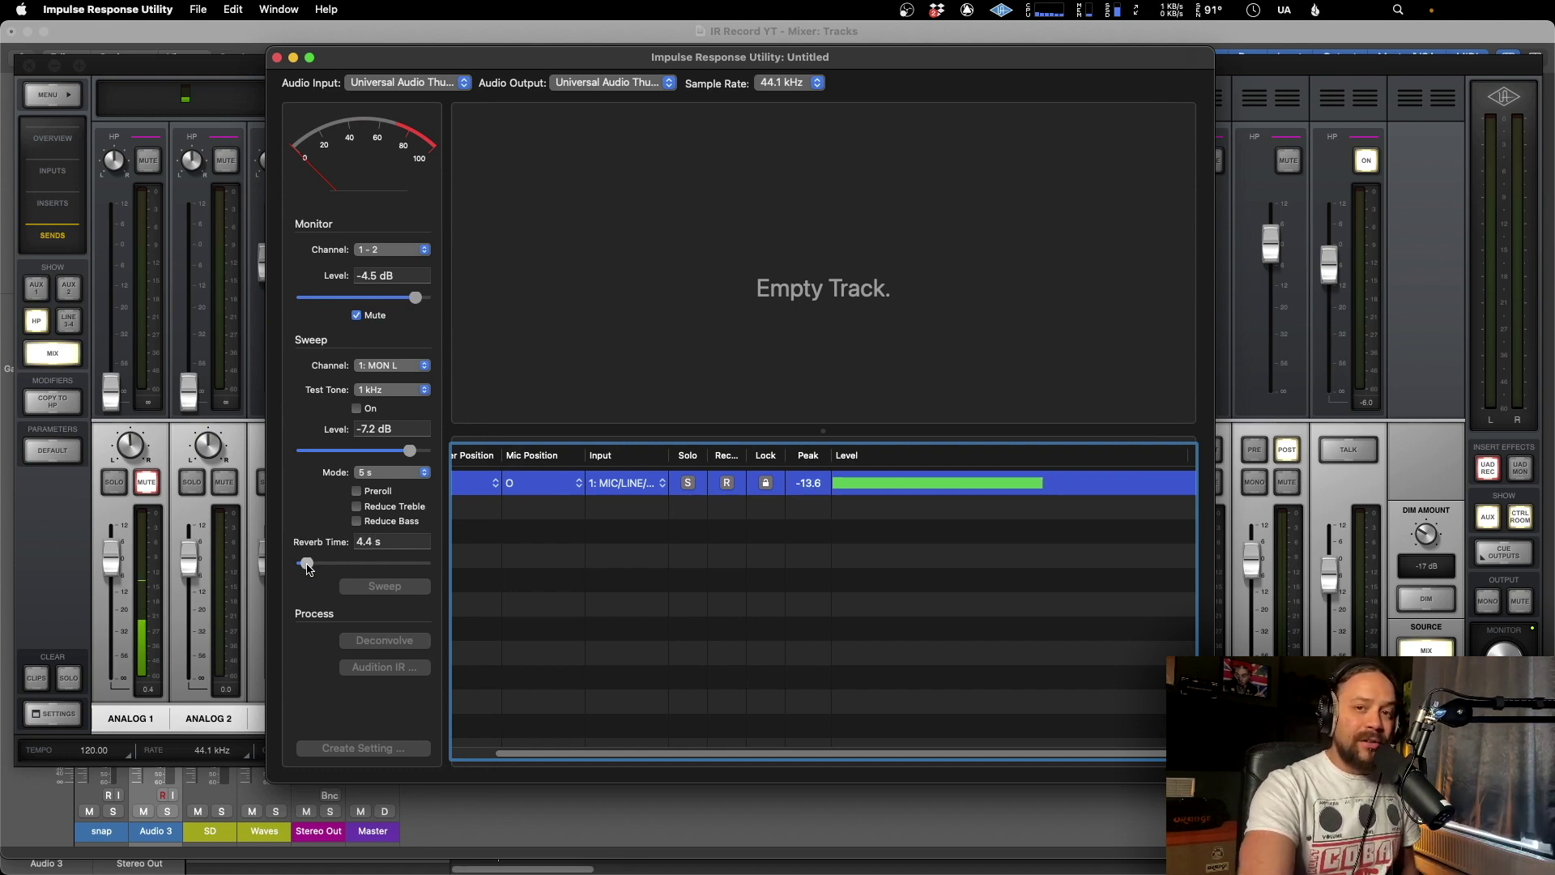
pyautogui.moveTo(307, 567); pyautogui.dragTo(309, 567)
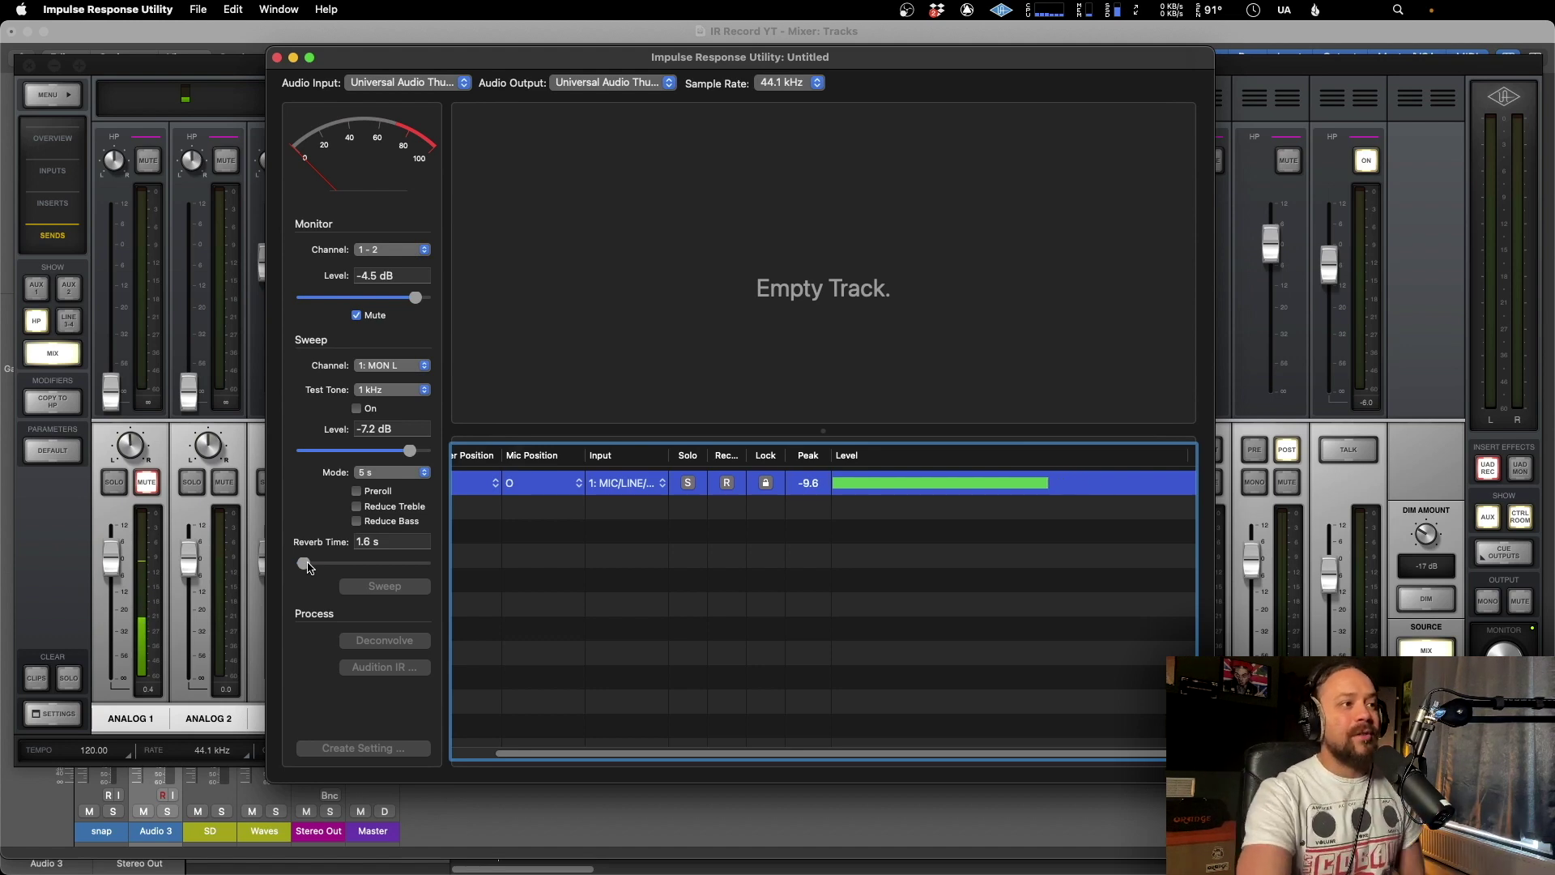
pyautogui.hscroll(-1, 806, 527)
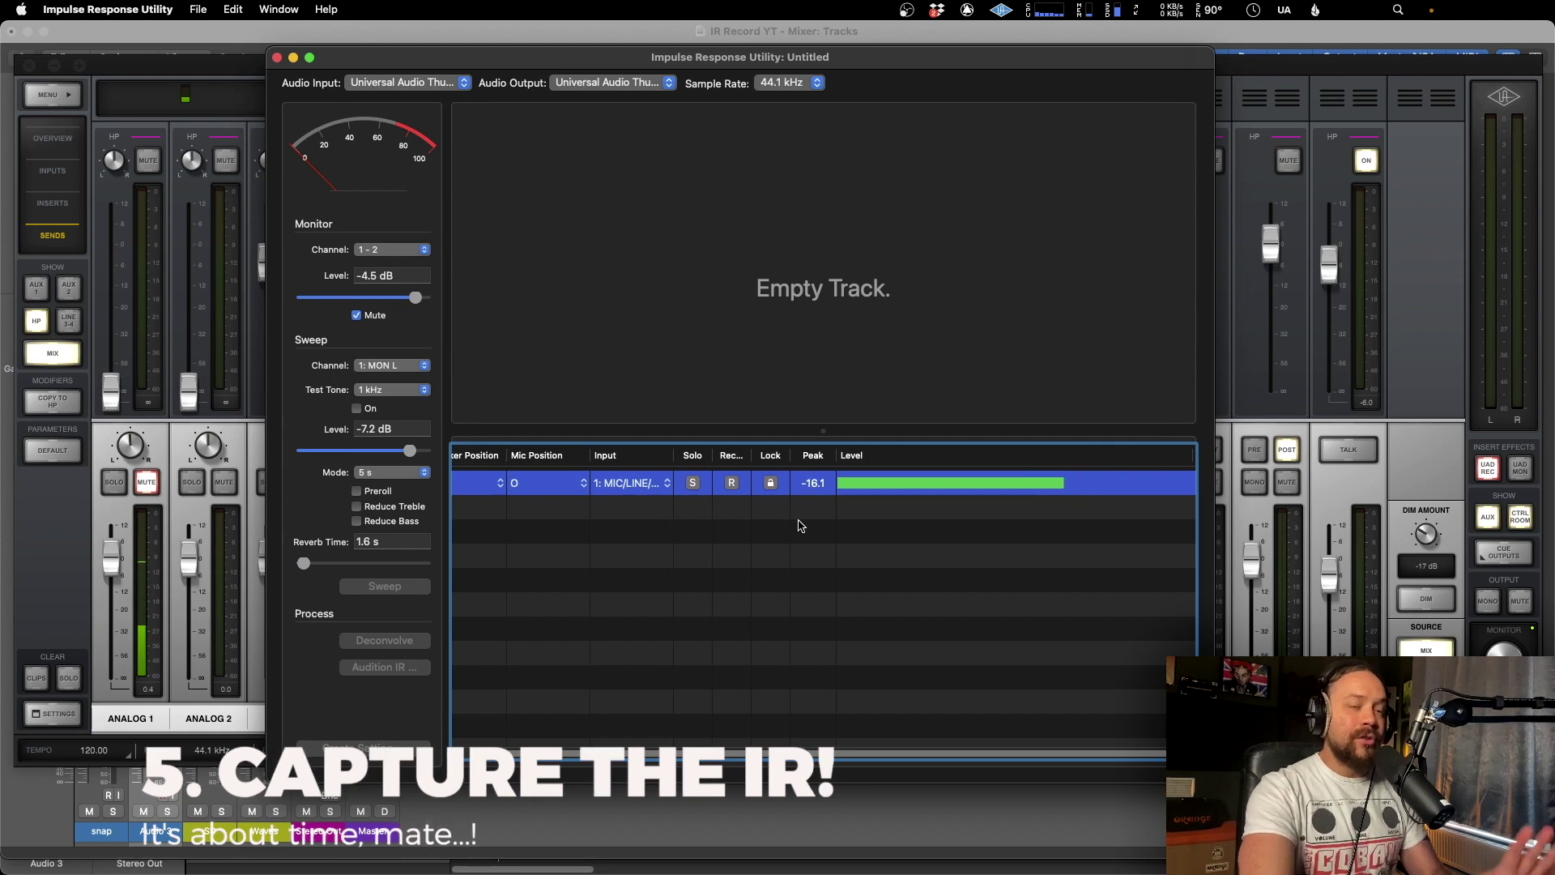
# Arm the Mono track, record the sweep, and save the recording as room2.
pyautogui.hscroll(-3, 778, 502)
pyautogui.click(772, 484)
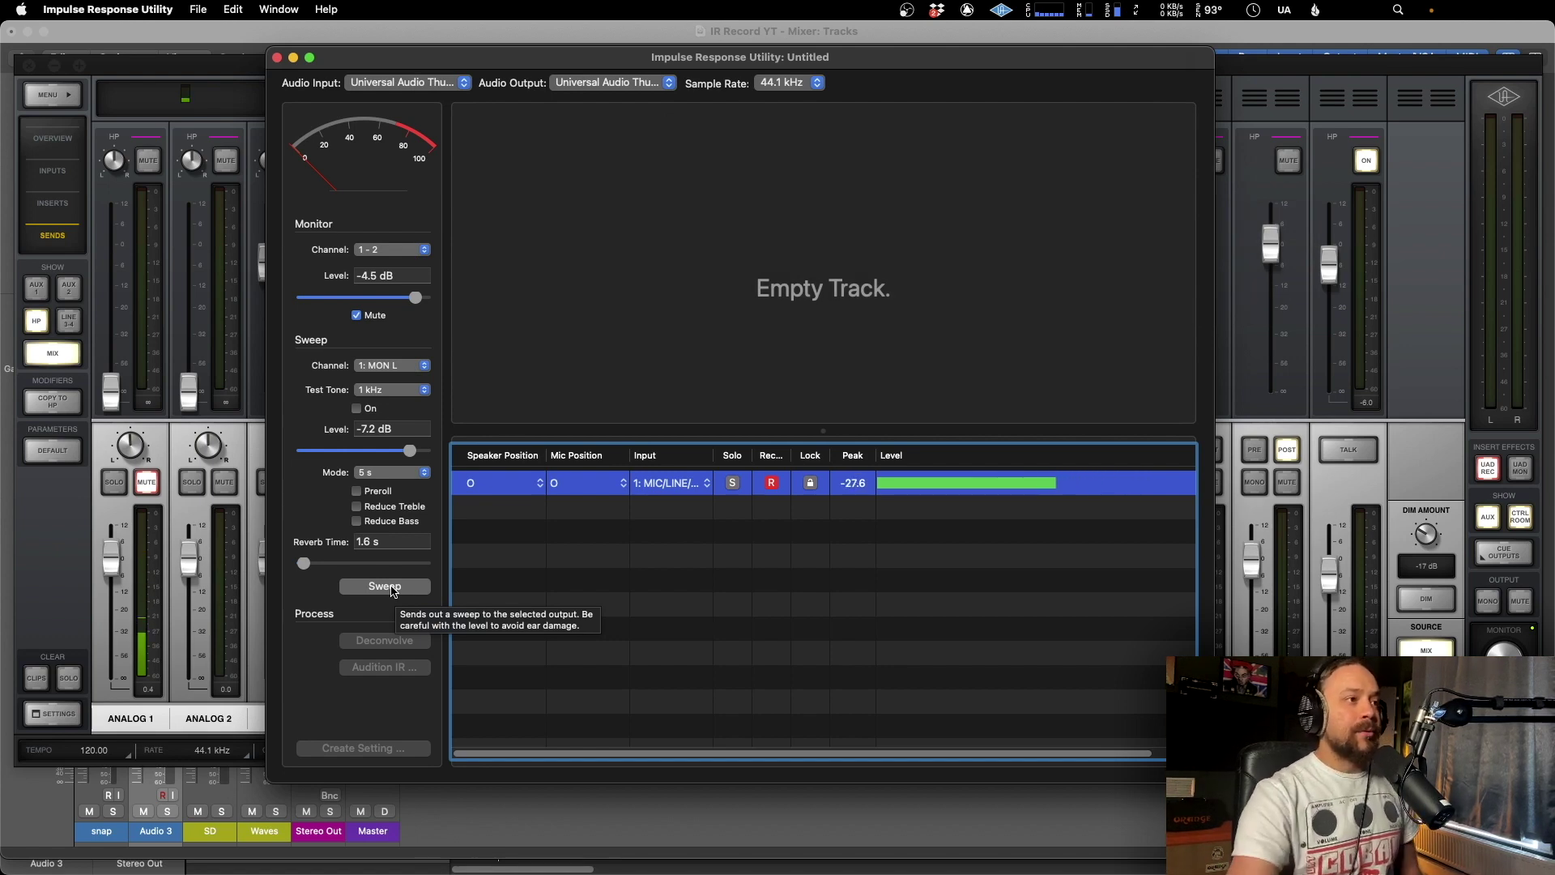
pyautogui.click(385, 586)
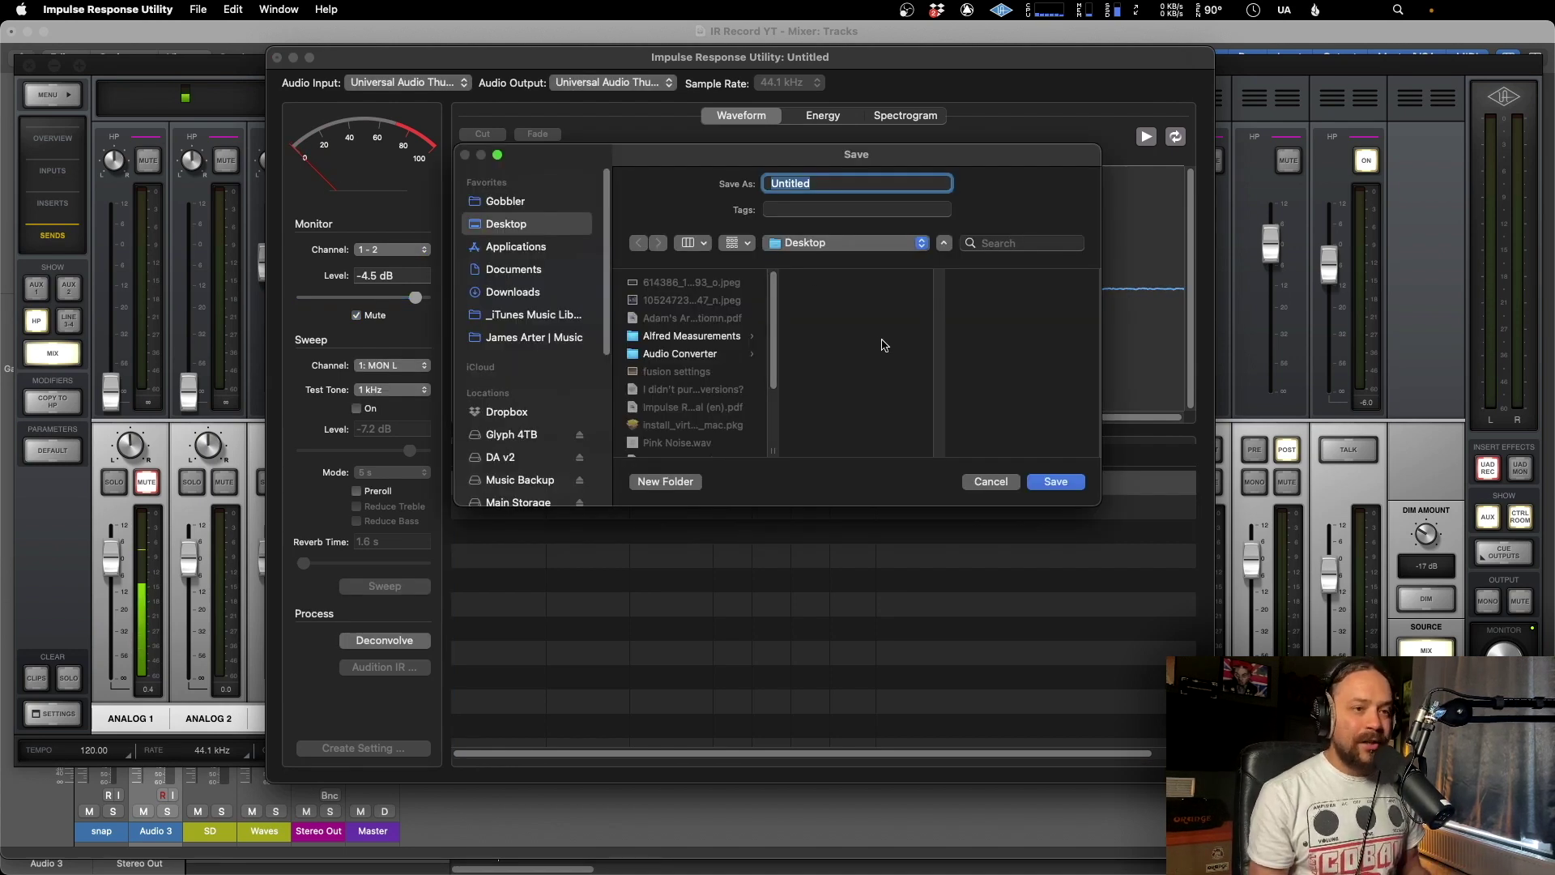
pyautogui.write('room1')
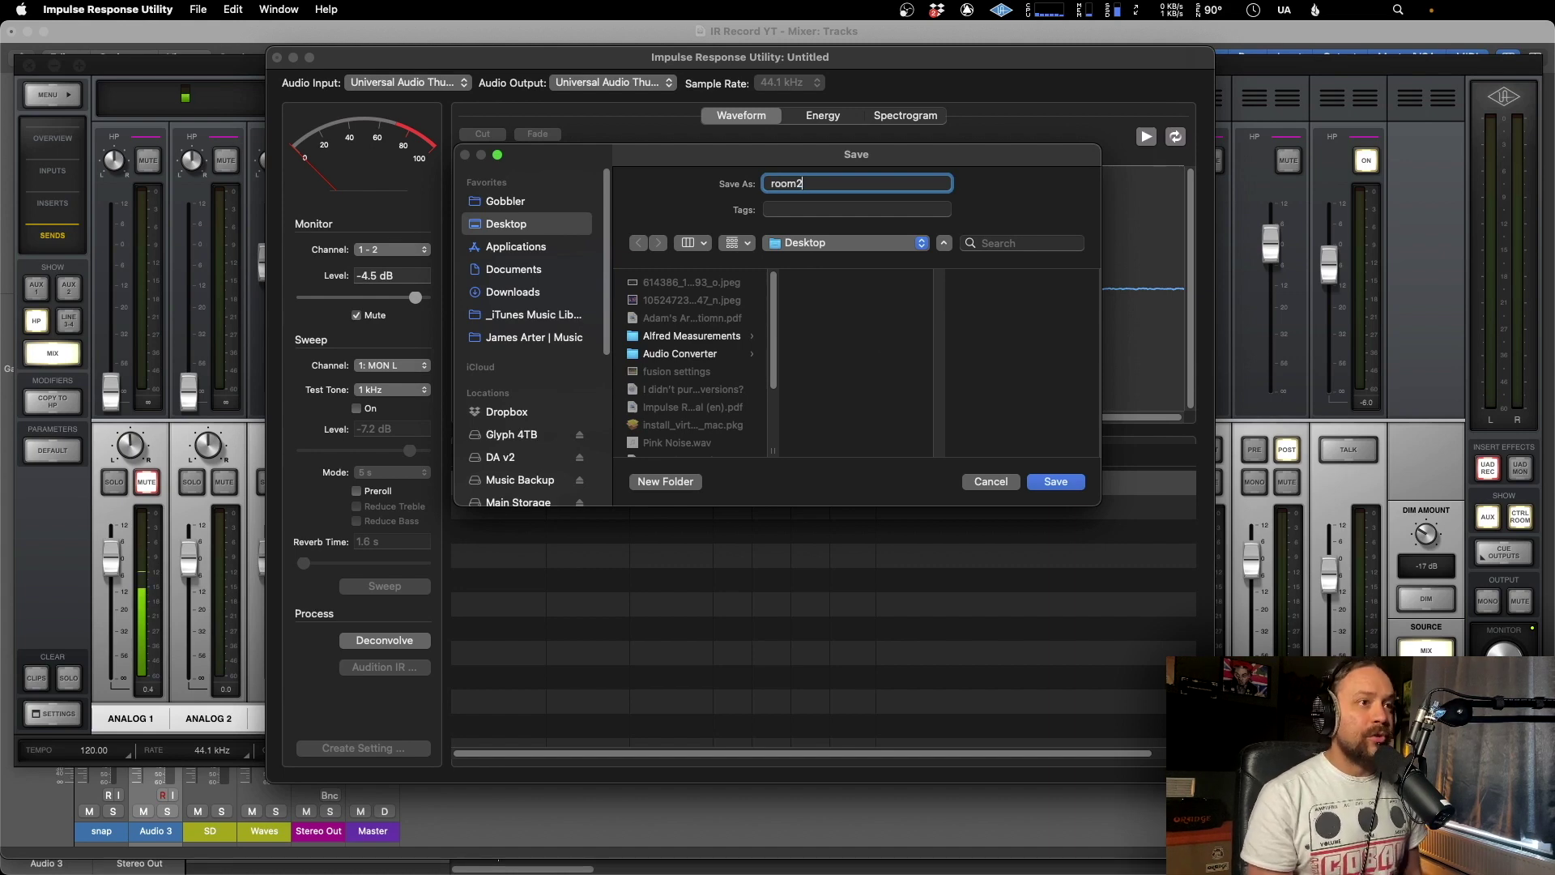
pyautogui.press('Return')
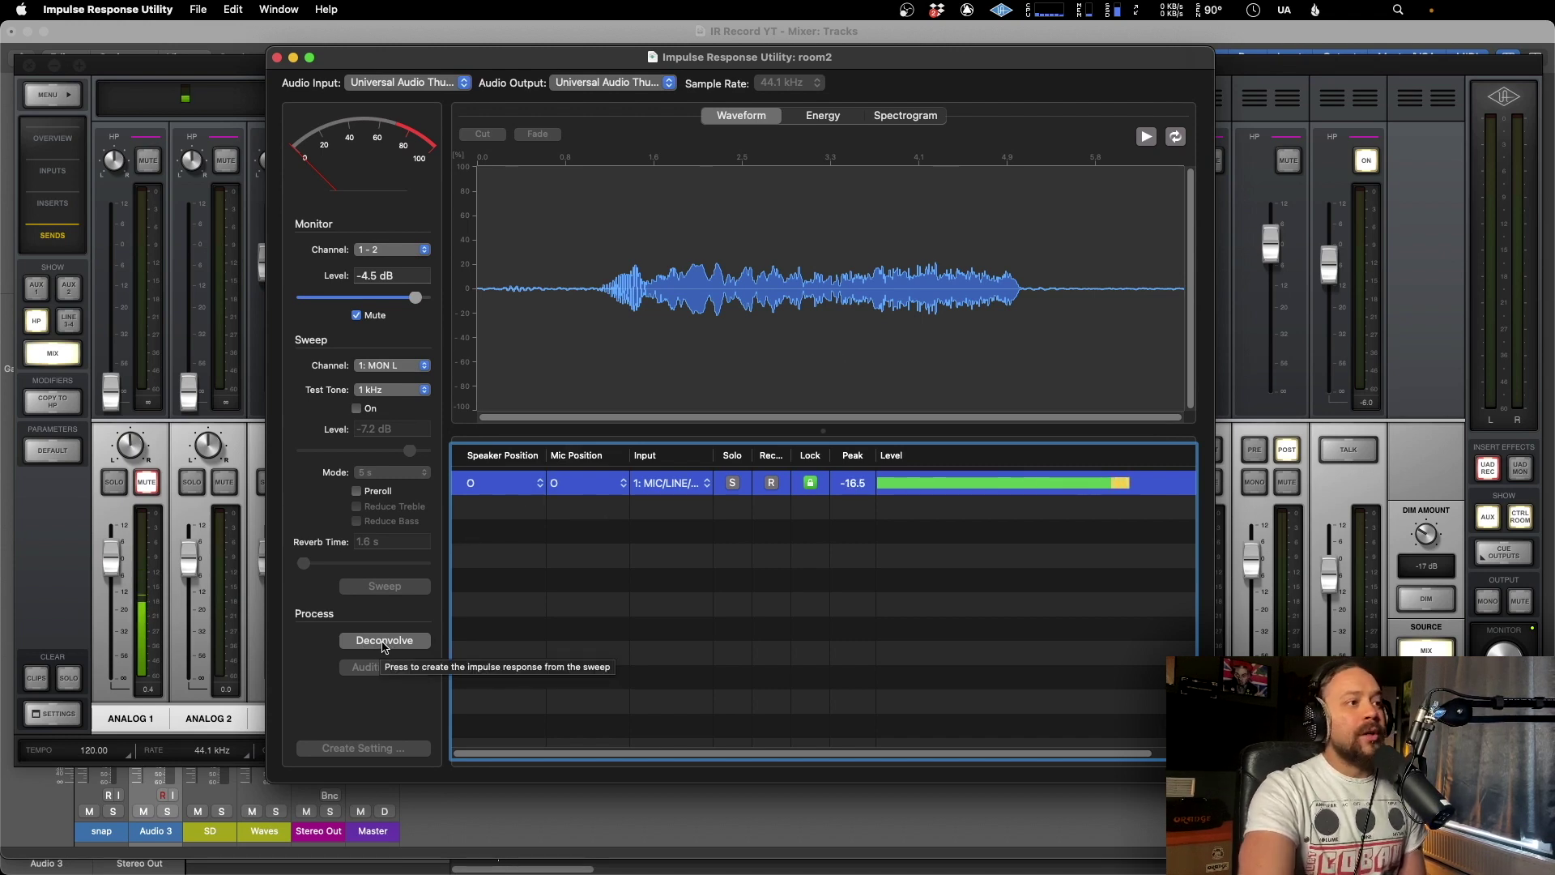
# Deconvolve the sweep into an impulse response and cut the silent lead-in.
pyautogui.click(379, 644)
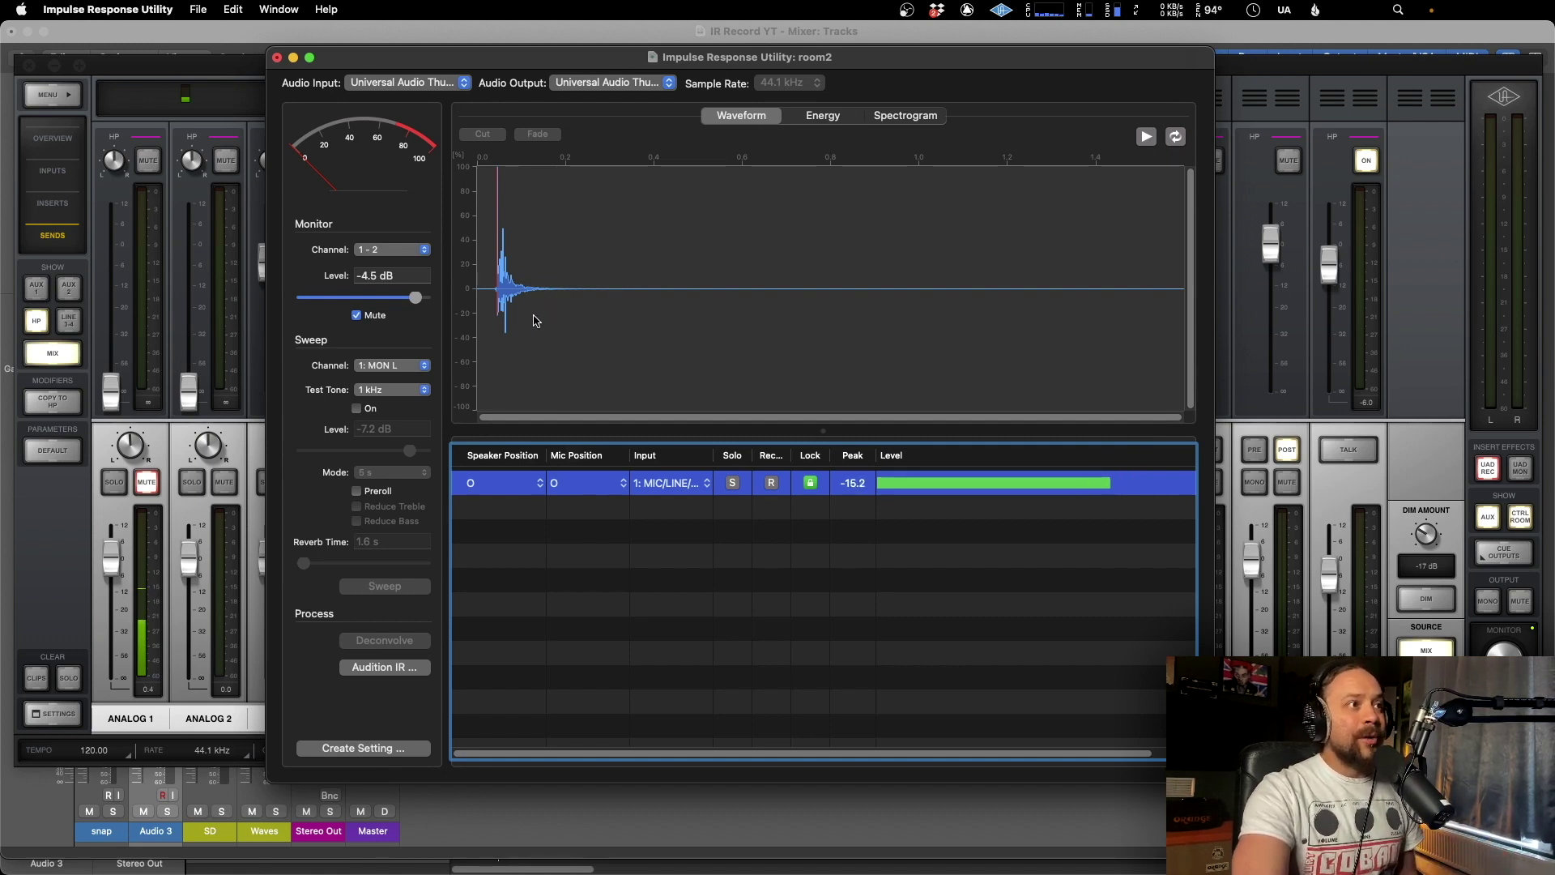
pyautogui.scroll(5, 779, 319)
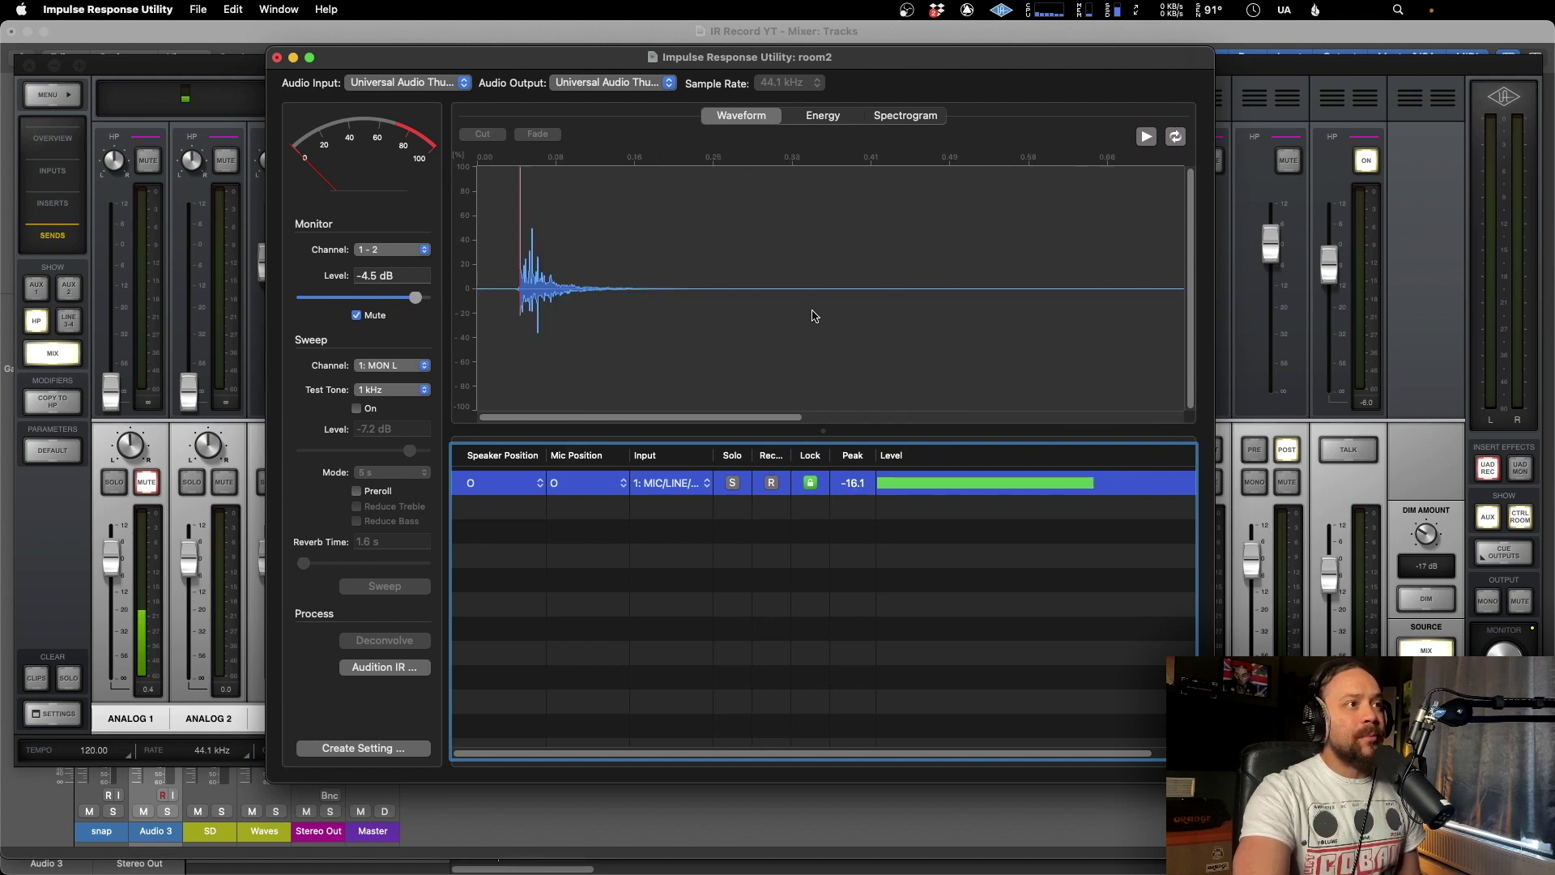
pyautogui.scroll(5, 733, 328)
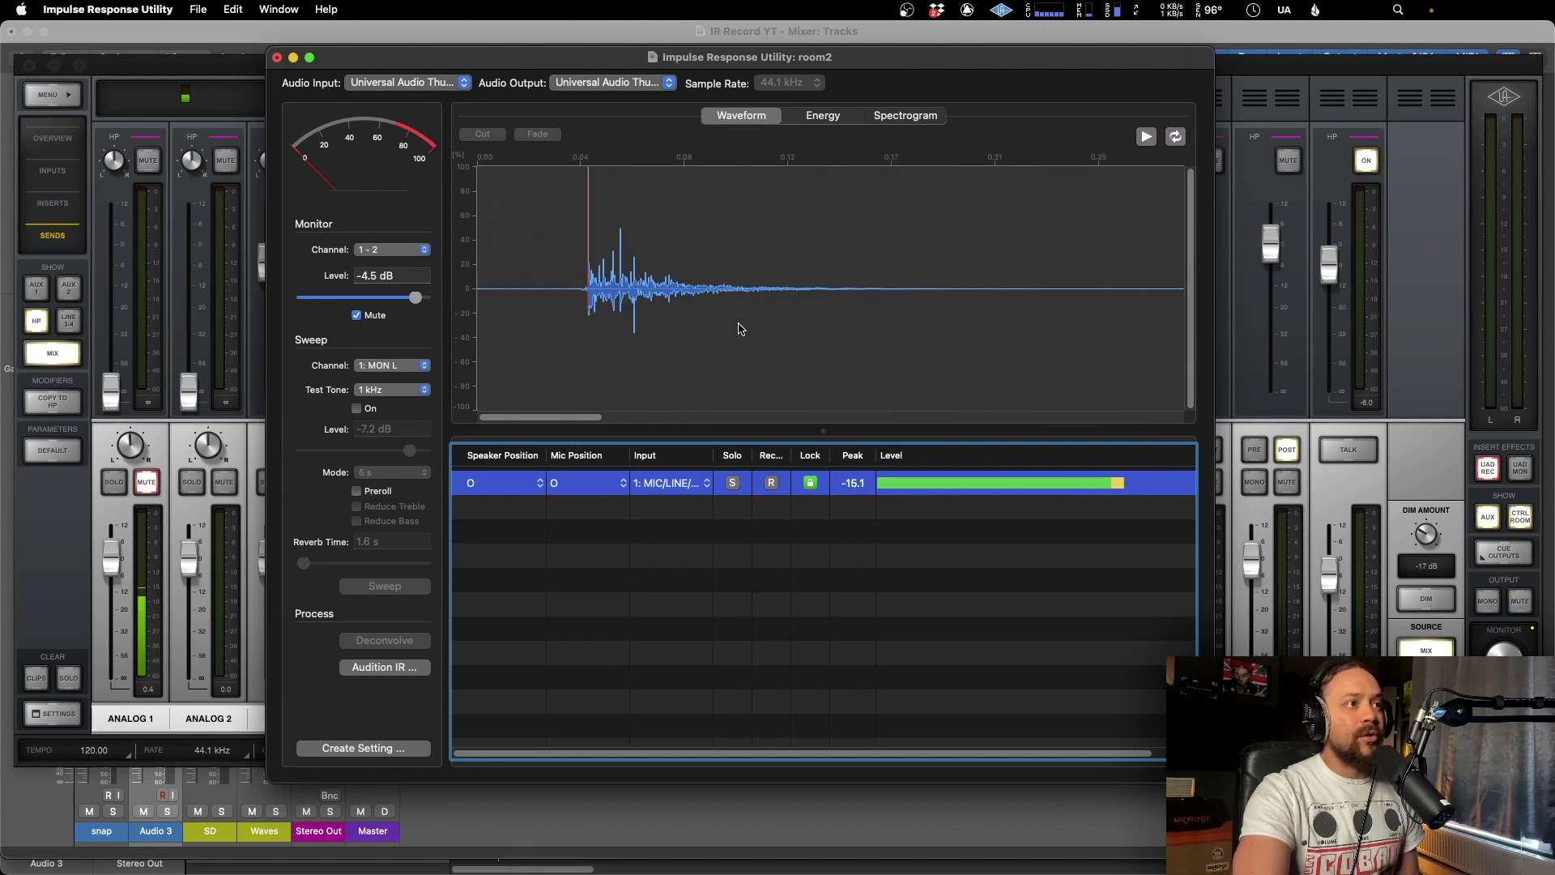
pyautogui.scroll(3, 701, 314)
pyautogui.moveTo(694, 312); pyautogui.dragTo(477, 310)
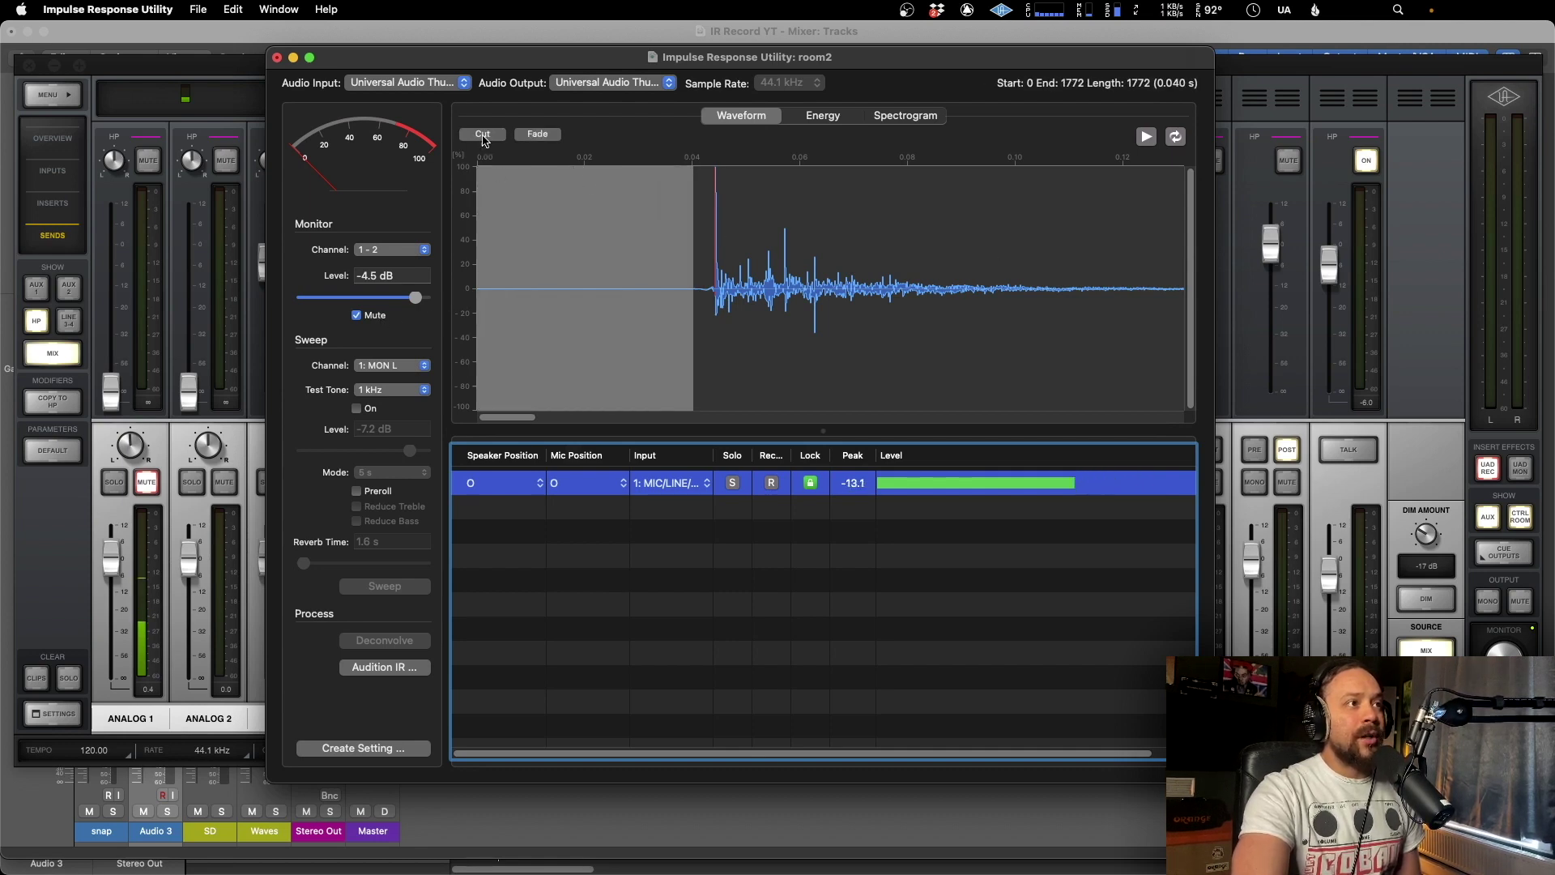
pyautogui.click(483, 133)
# Play back the impulse and cut the remaining gap before the attack.
pyautogui.scroll(4, 653, 299)
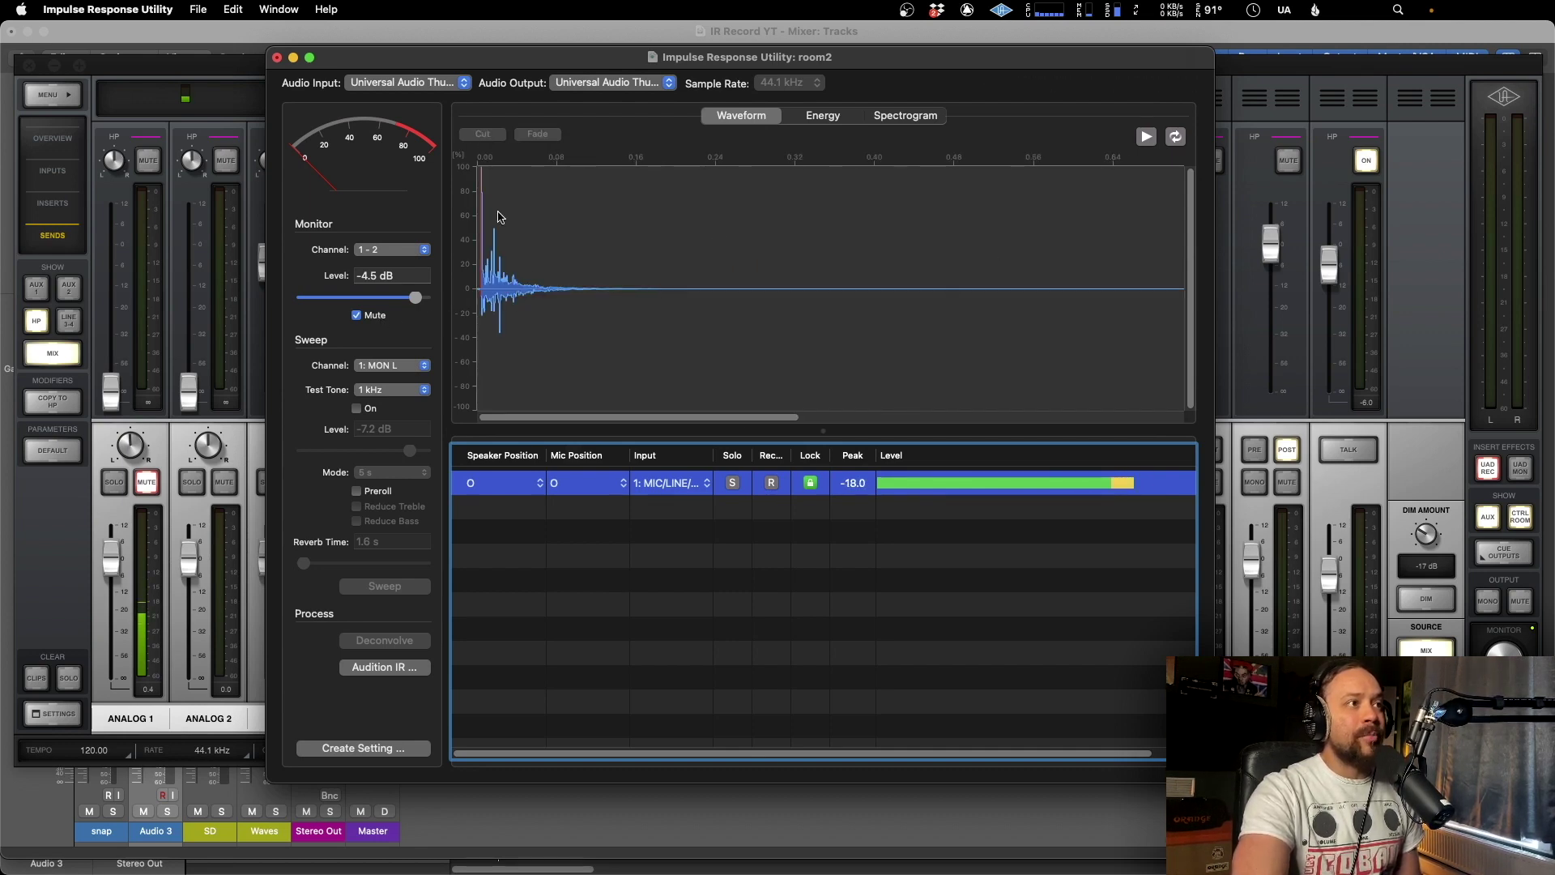
pyautogui.click(484, 192)
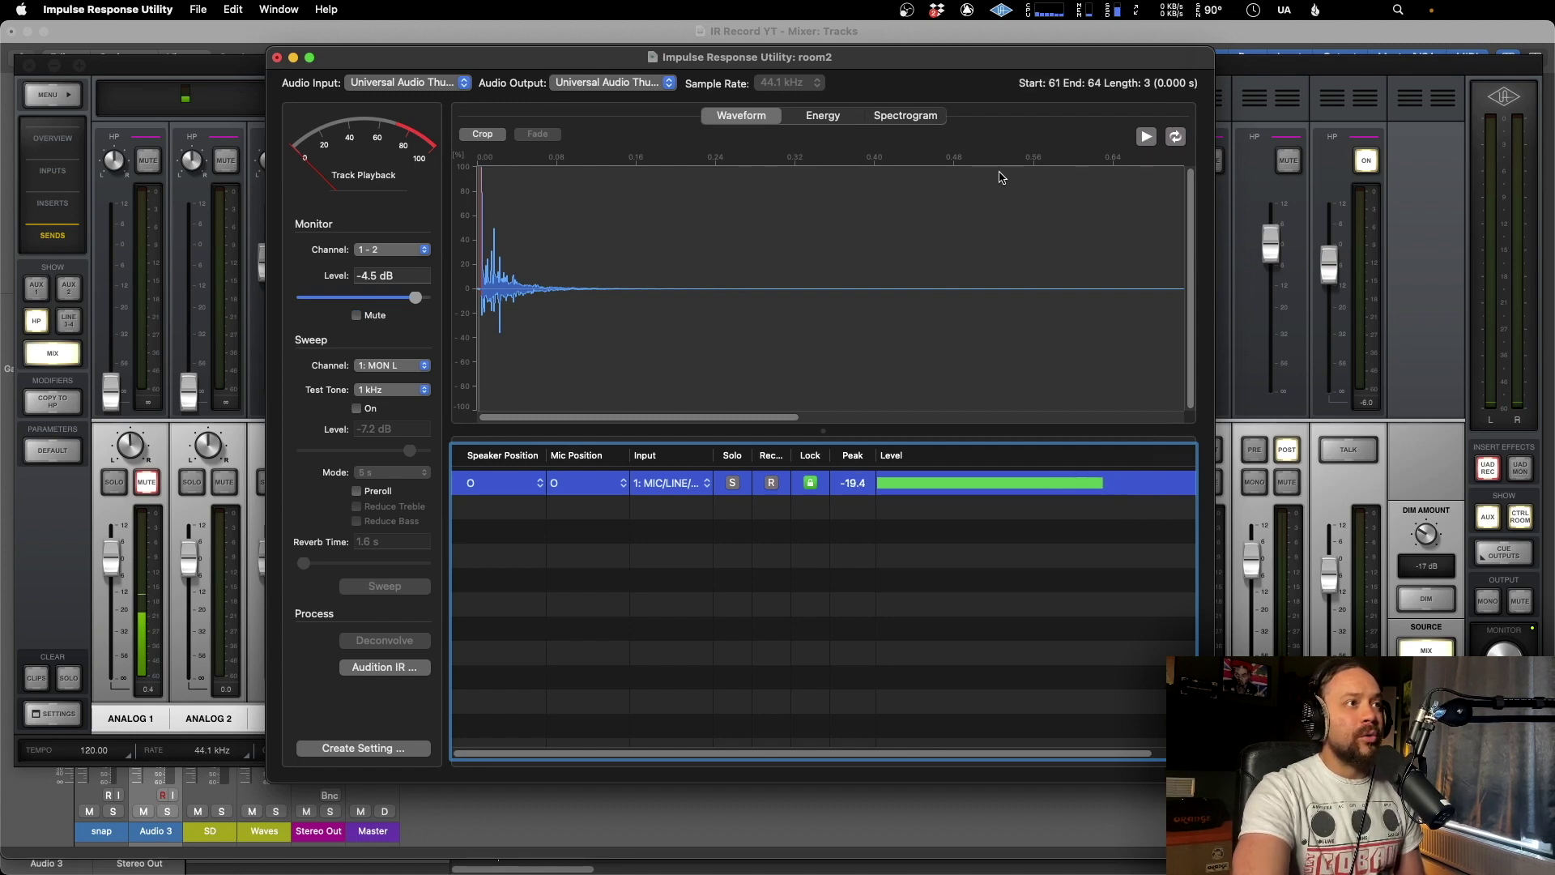
pyautogui.scroll(-1, 639, 292)
pyautogui.moveTo(632, 292); pyautogui.dragTo(458, 297)
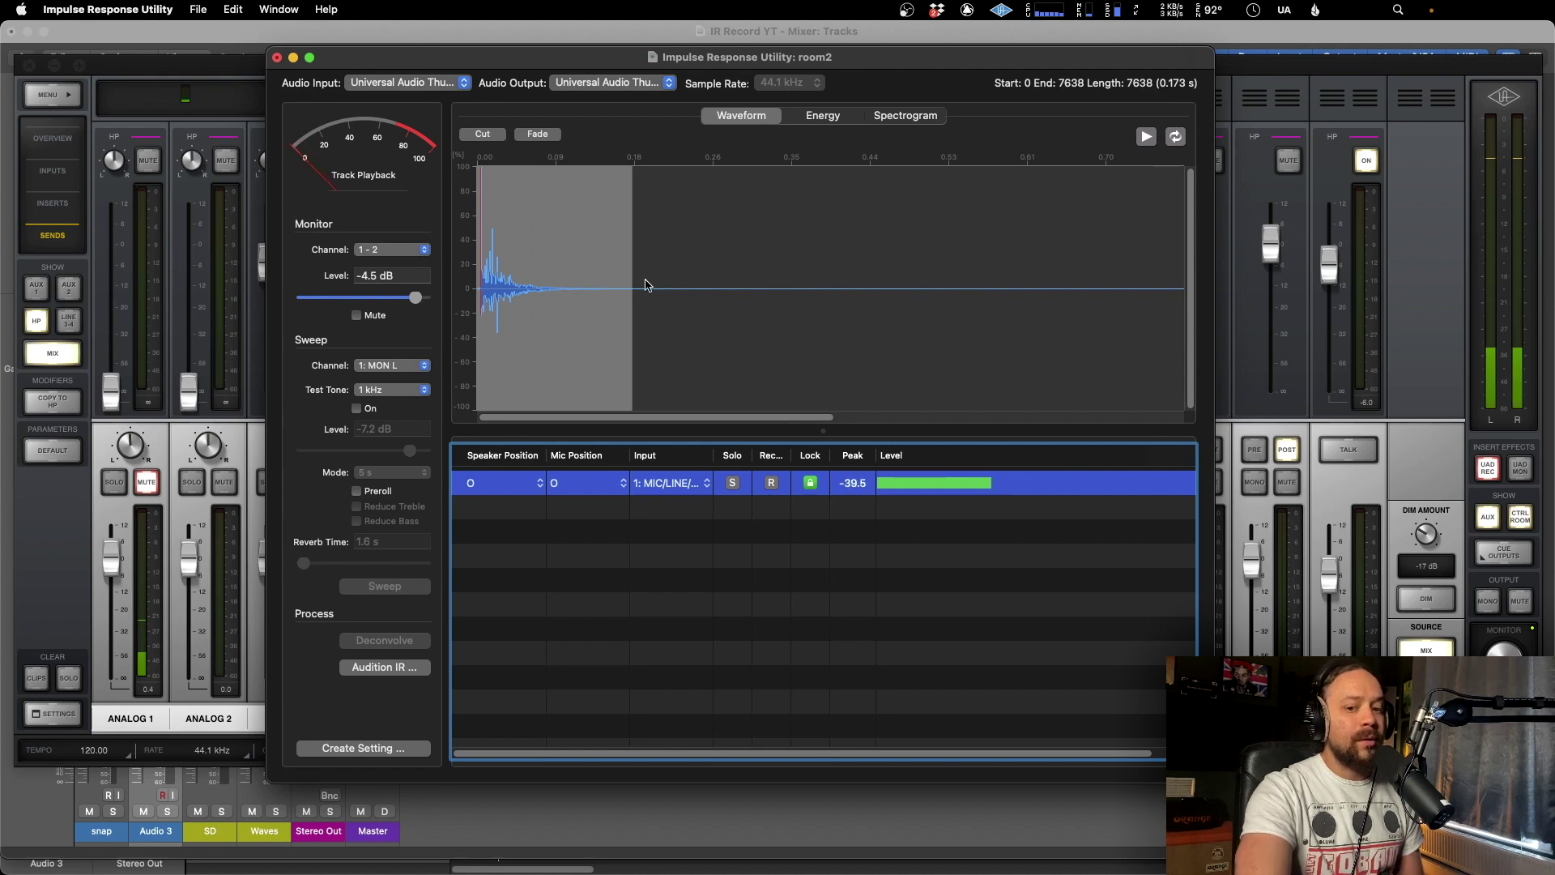
pyautogui.press('space')
pyautogui.scroll(10, 645, 284)
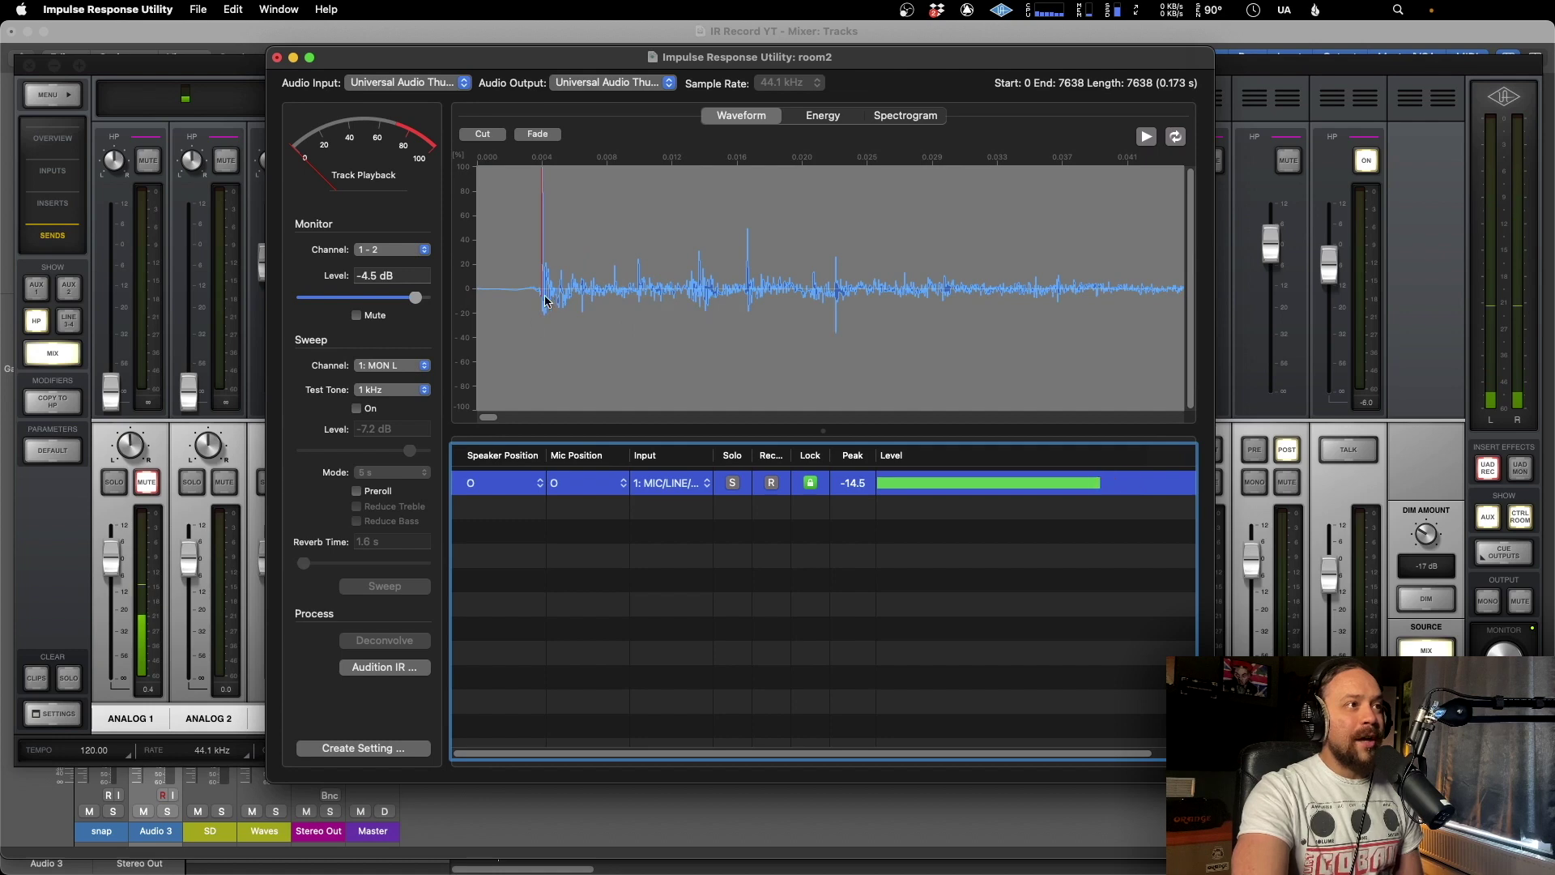
pyautogui.moveTo(527, 305); pyautogui.dragTo(478, 304)
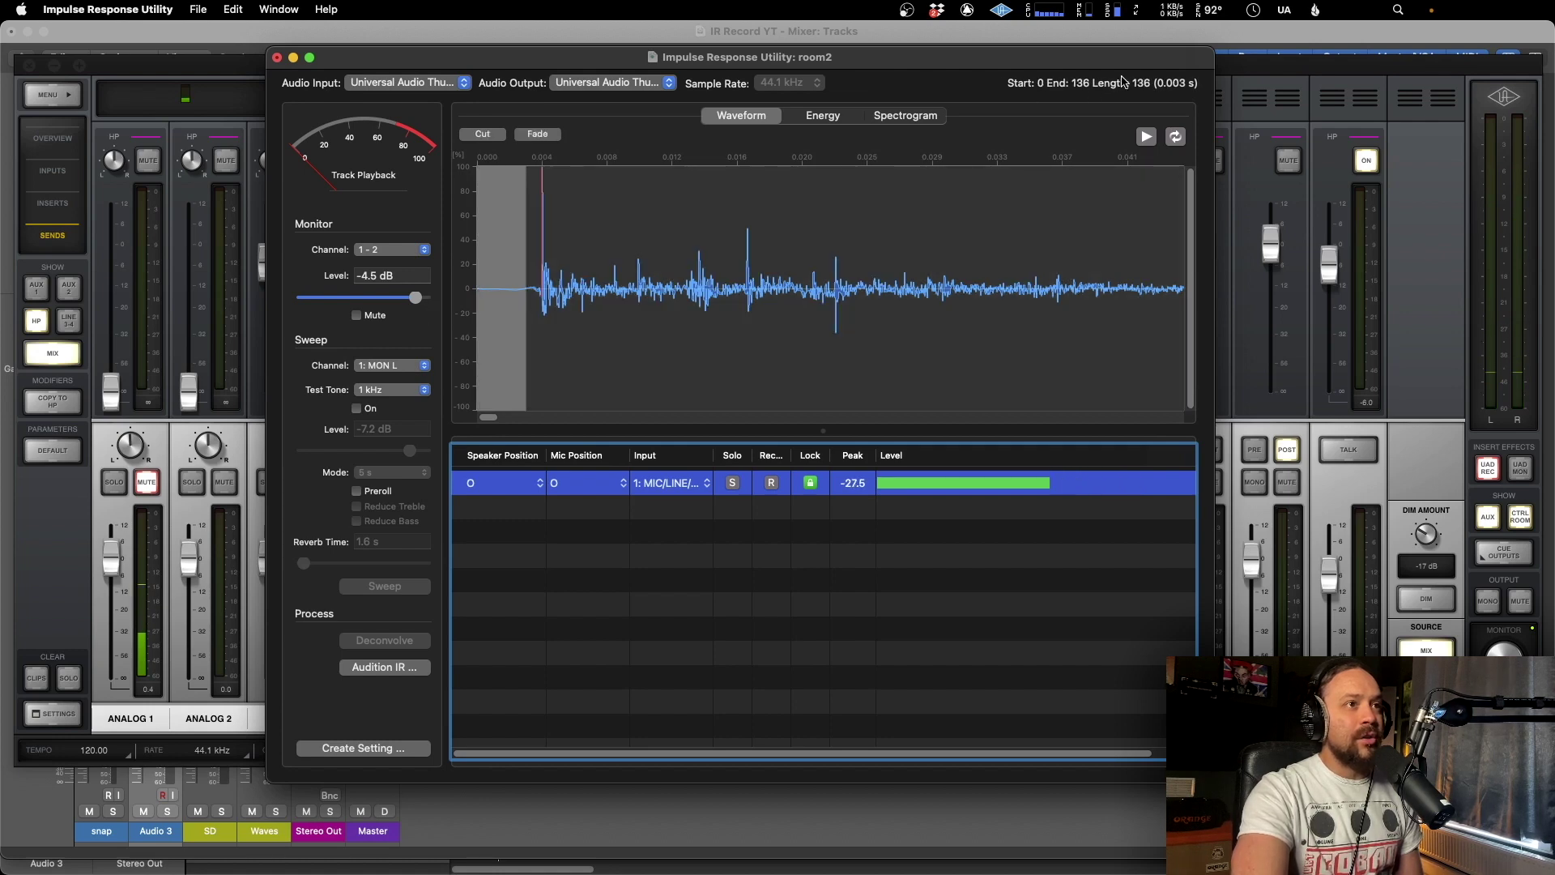
pyautogui.click(479, 137)
# Cut the quiet tail after 1.39 s and fade out the tail from about 1.2 s.
pyautogui.hscroll(-5, 814, 285)
pyautogui.hscroll(10, 815, 286)
pyautogui.moveTo(1005, 324); pyautogui.dragTo(1188, 323)
pyautogui.click(482, 134)
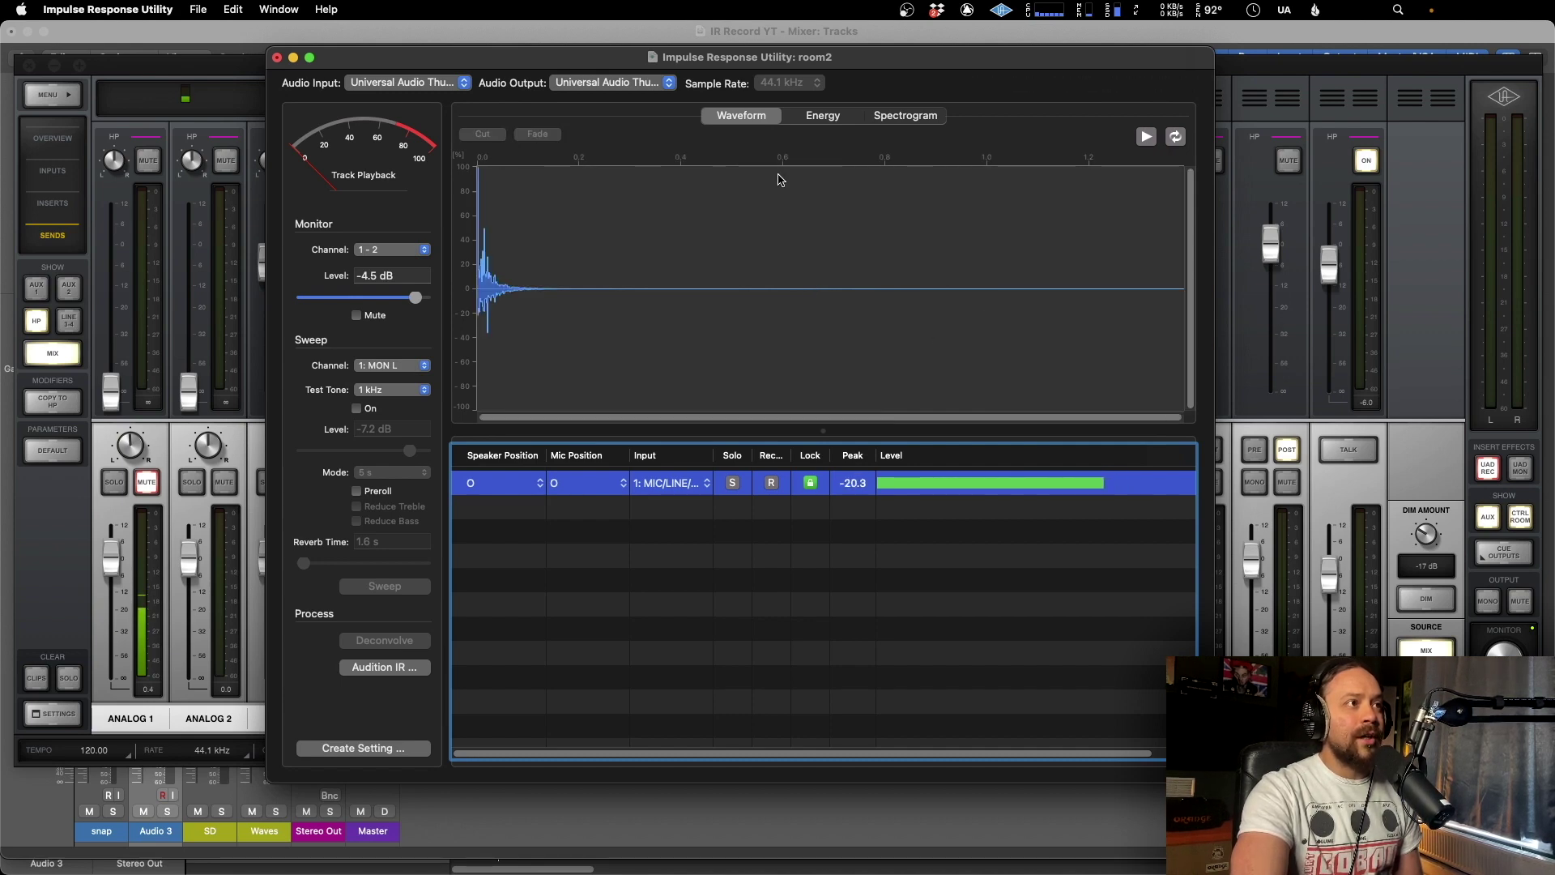
pyautogui.moveTo(1078, 308); pyautogui.dragTo(1188, 304)
pyautogui.click(553, 137)
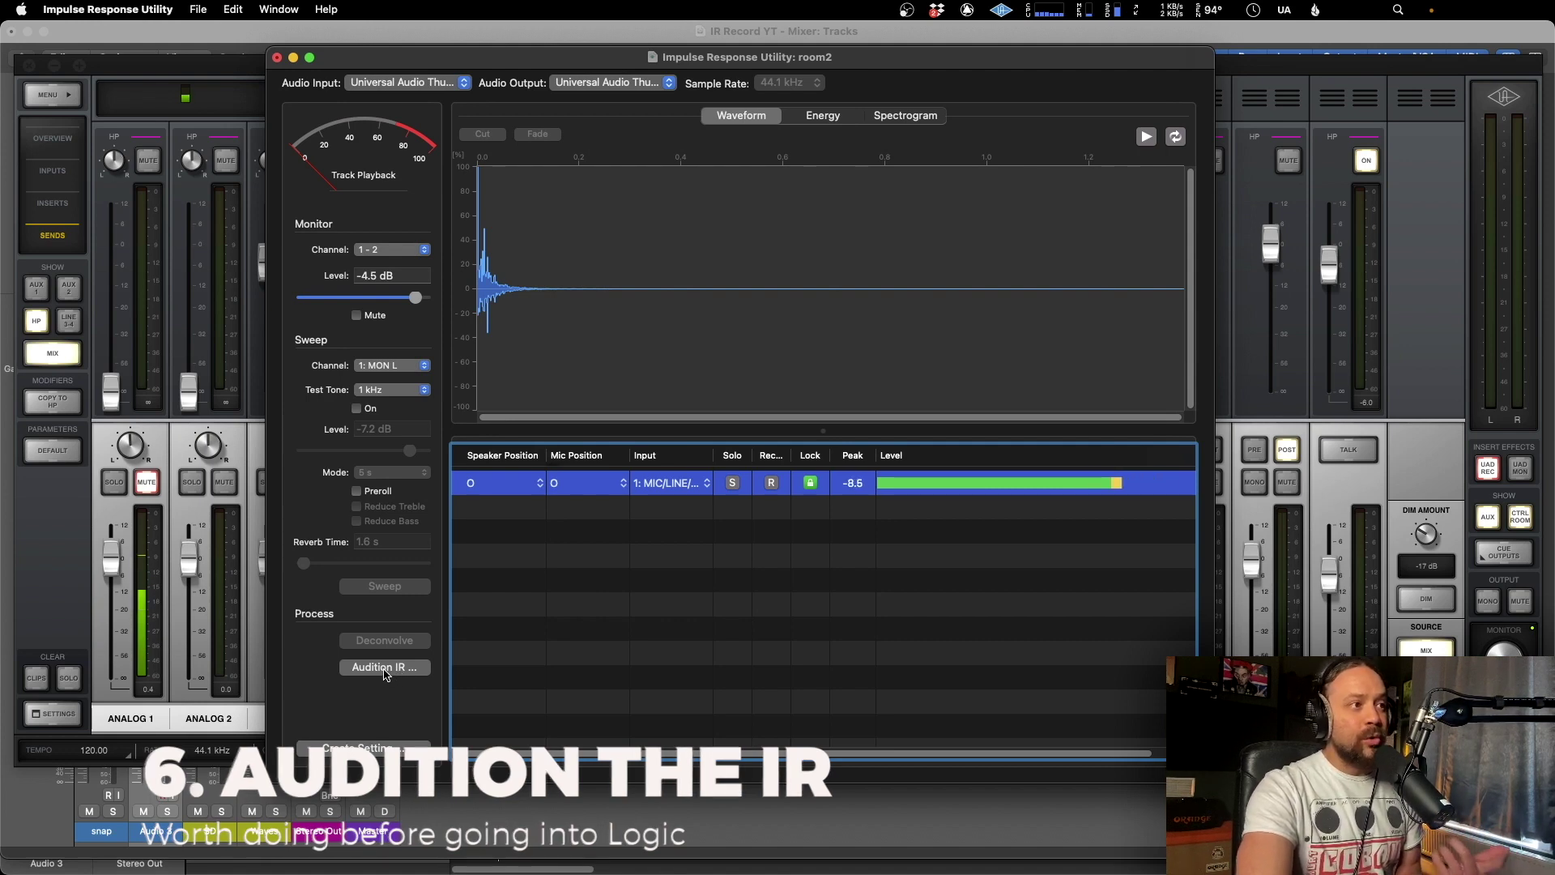
pyautogui.click(386, 667)
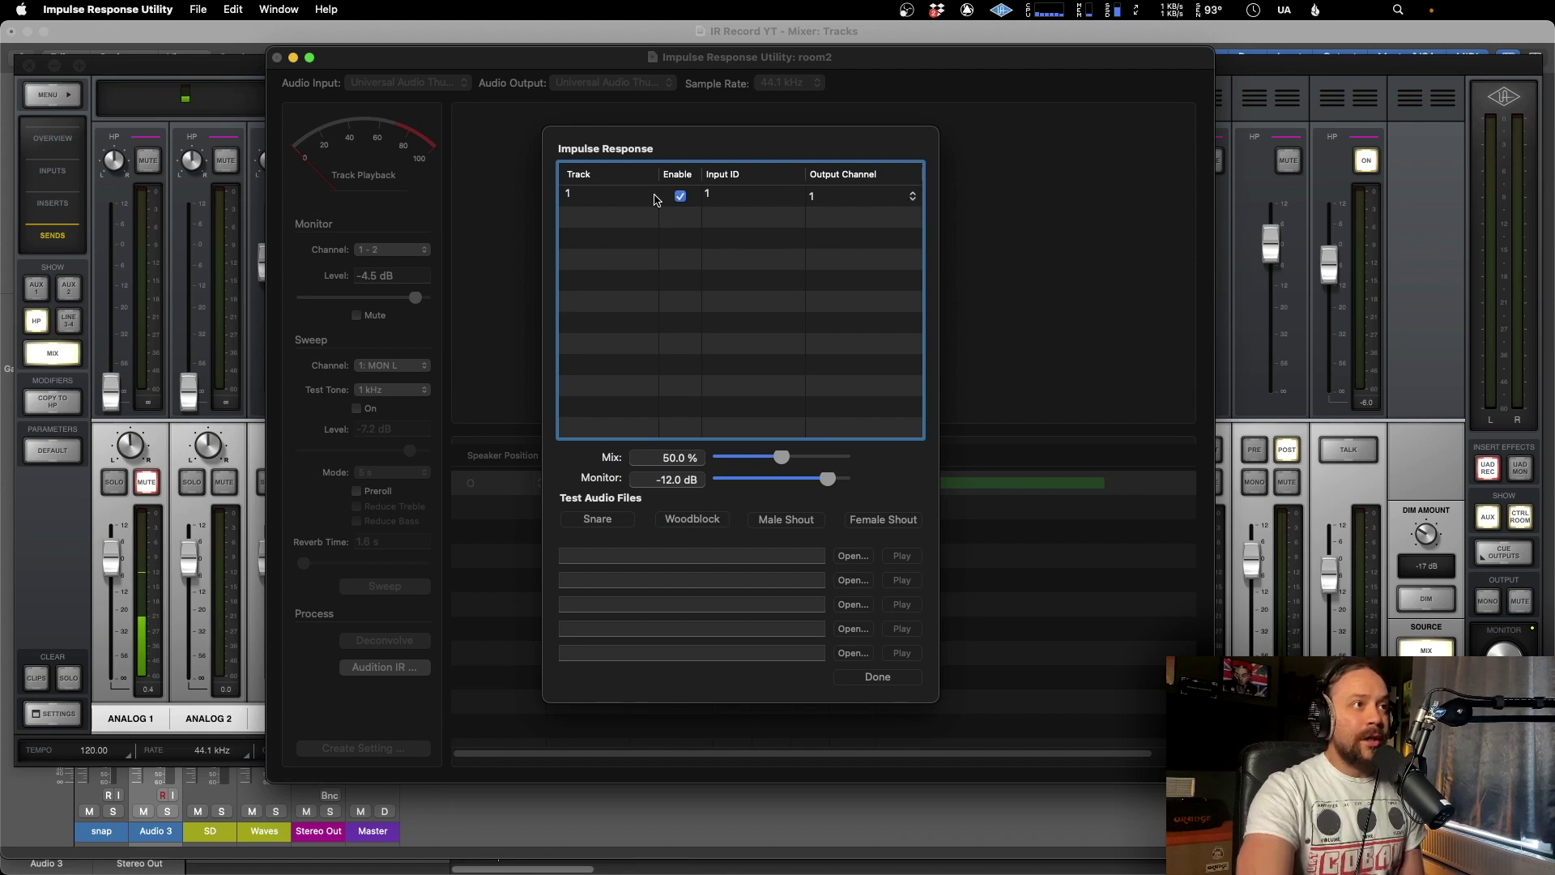
pyautogui.click(633, 198)
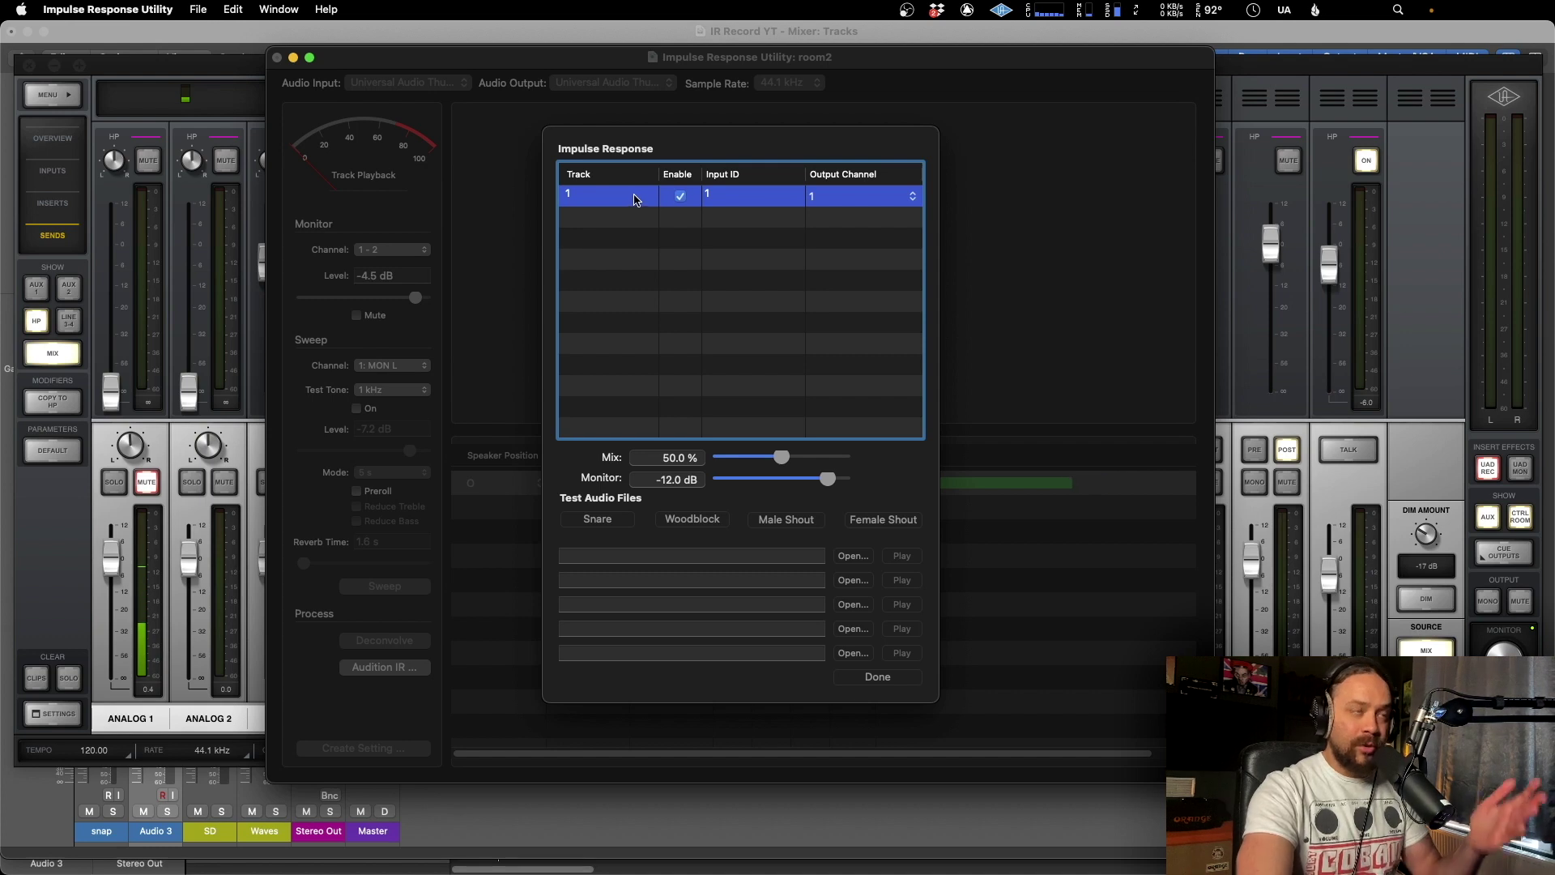
pyautogui.click(891, 197)
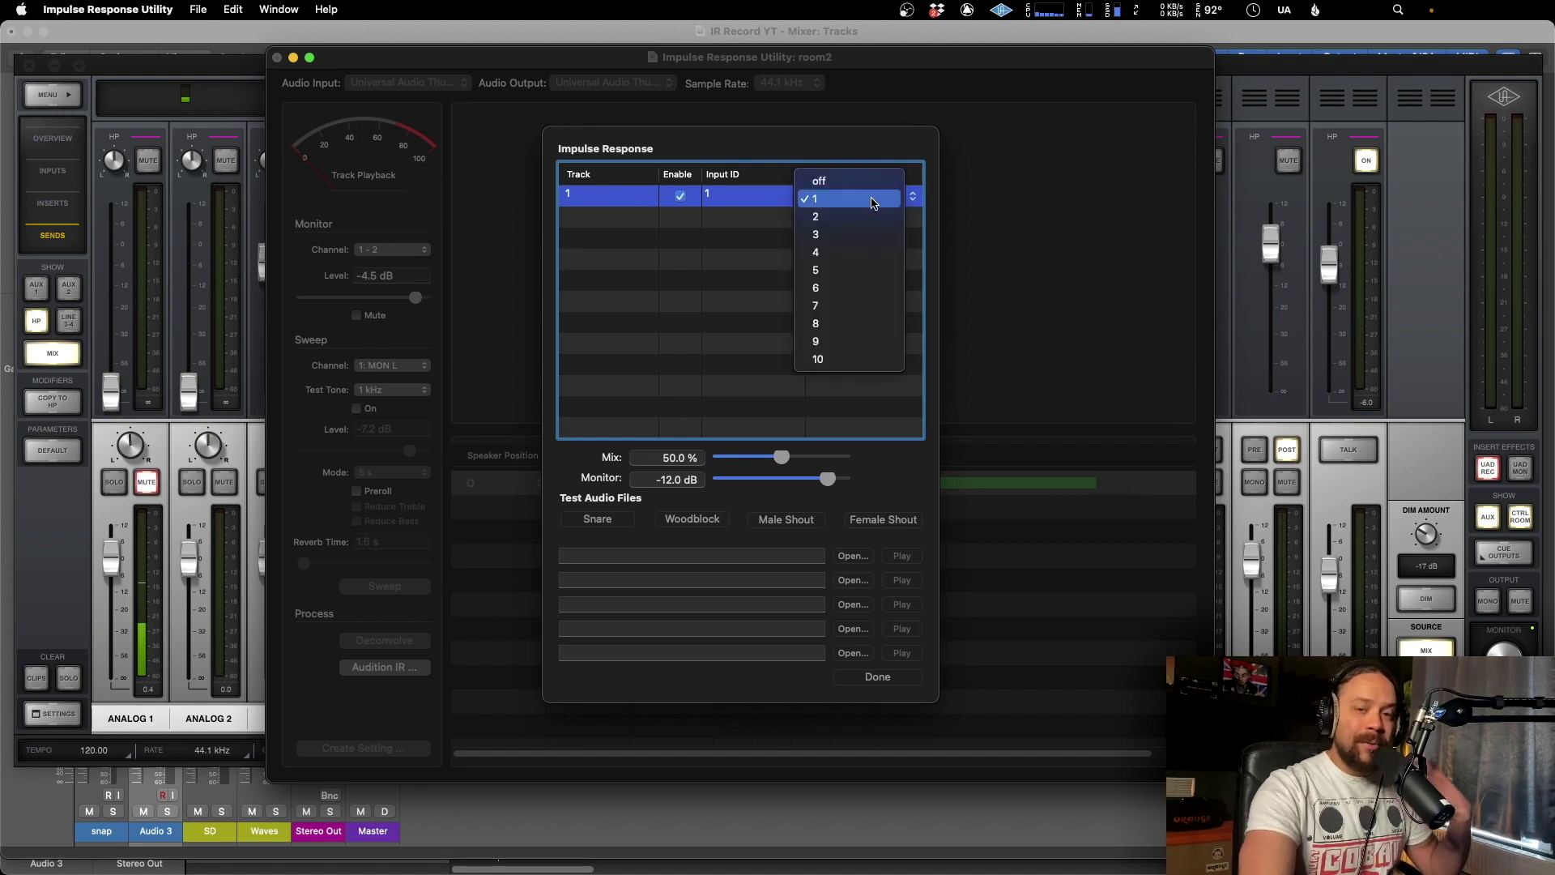
pyautogui.click(772, 230)
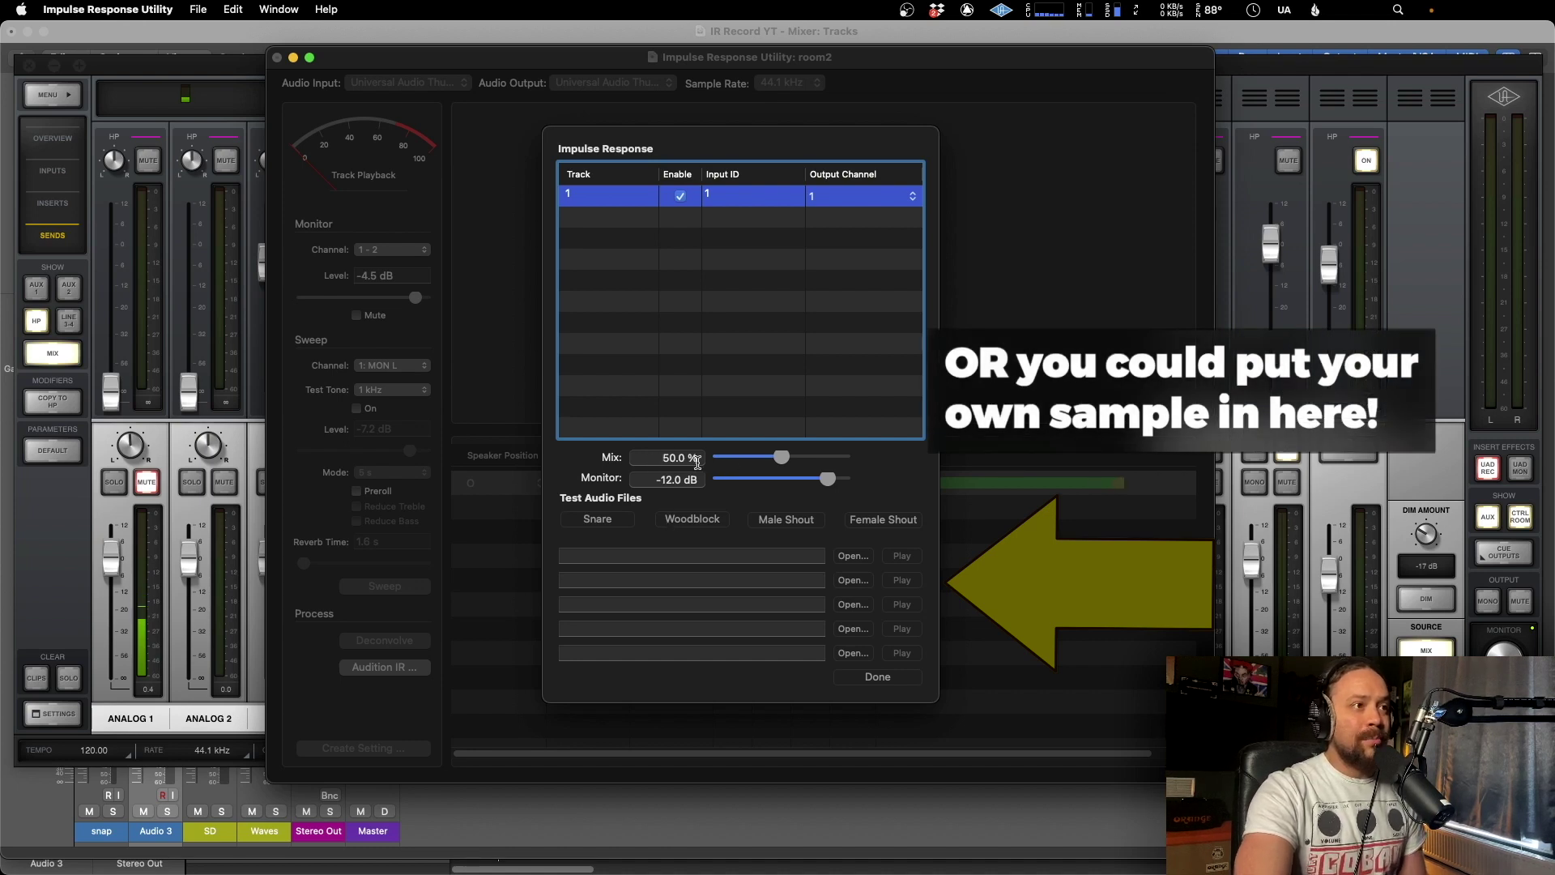
pyautogui.moveTo(781, 459); pyautogui.dragTo(847, 458)
pyautogui.click(601, 520)
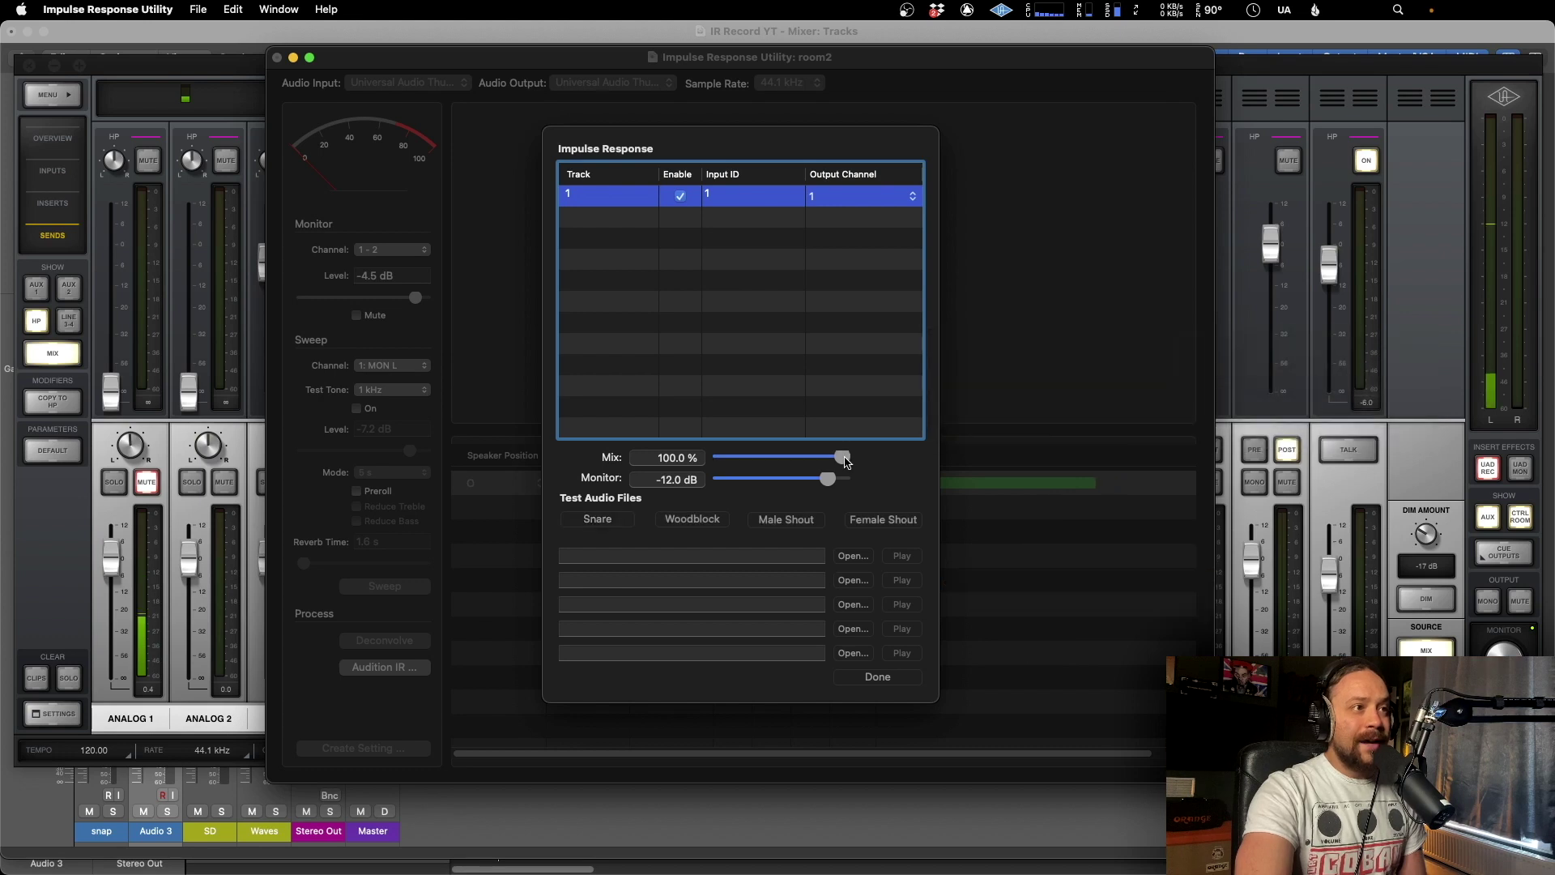
pyautogui.click(600, 518)
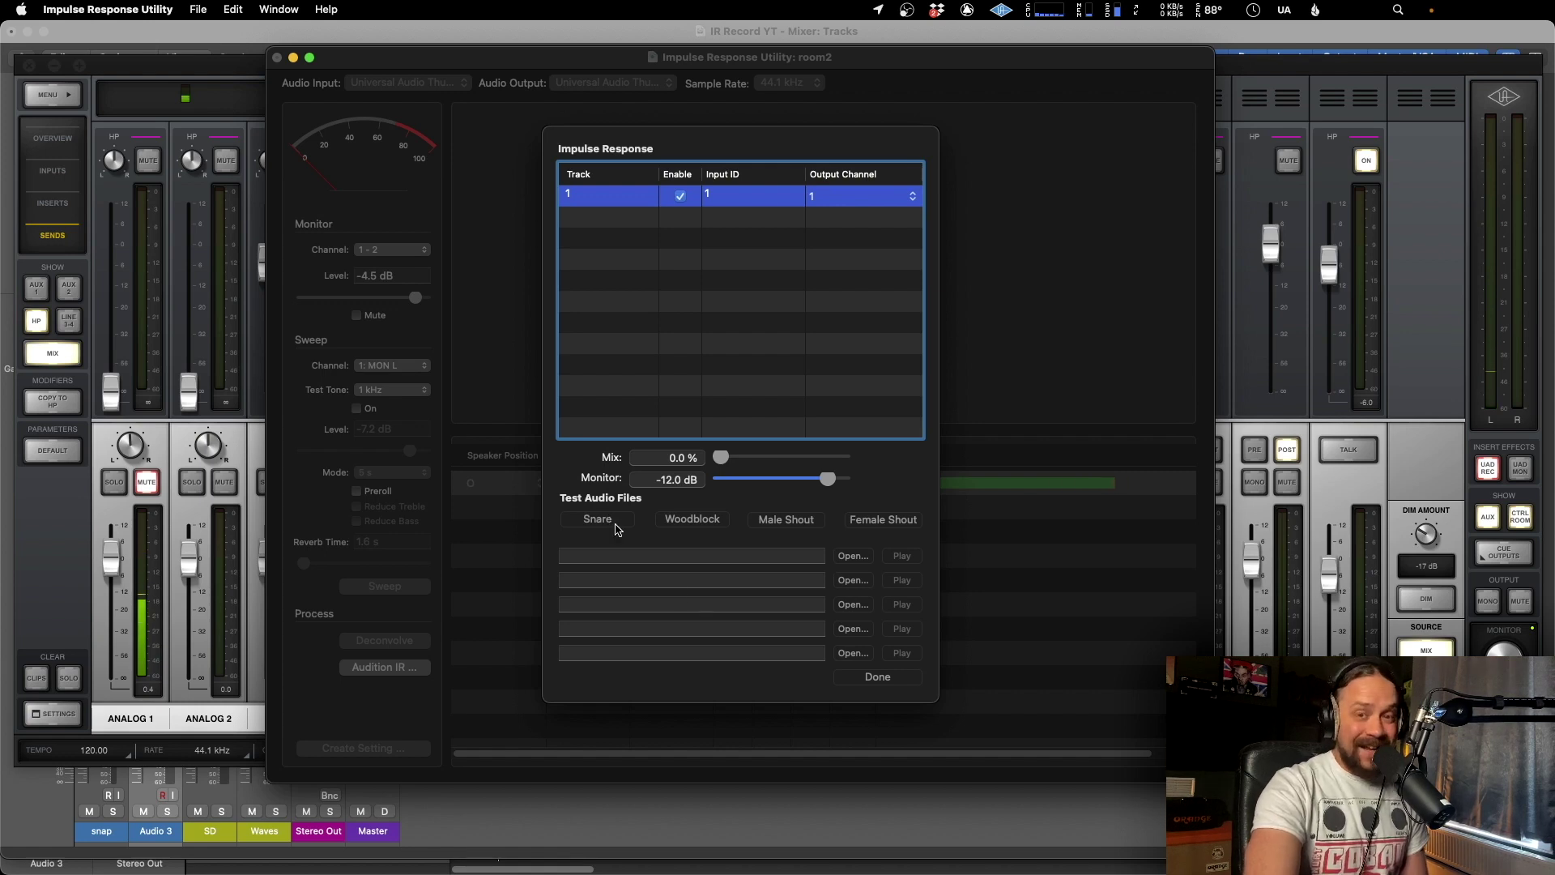
pyautogui.click(878, 677)
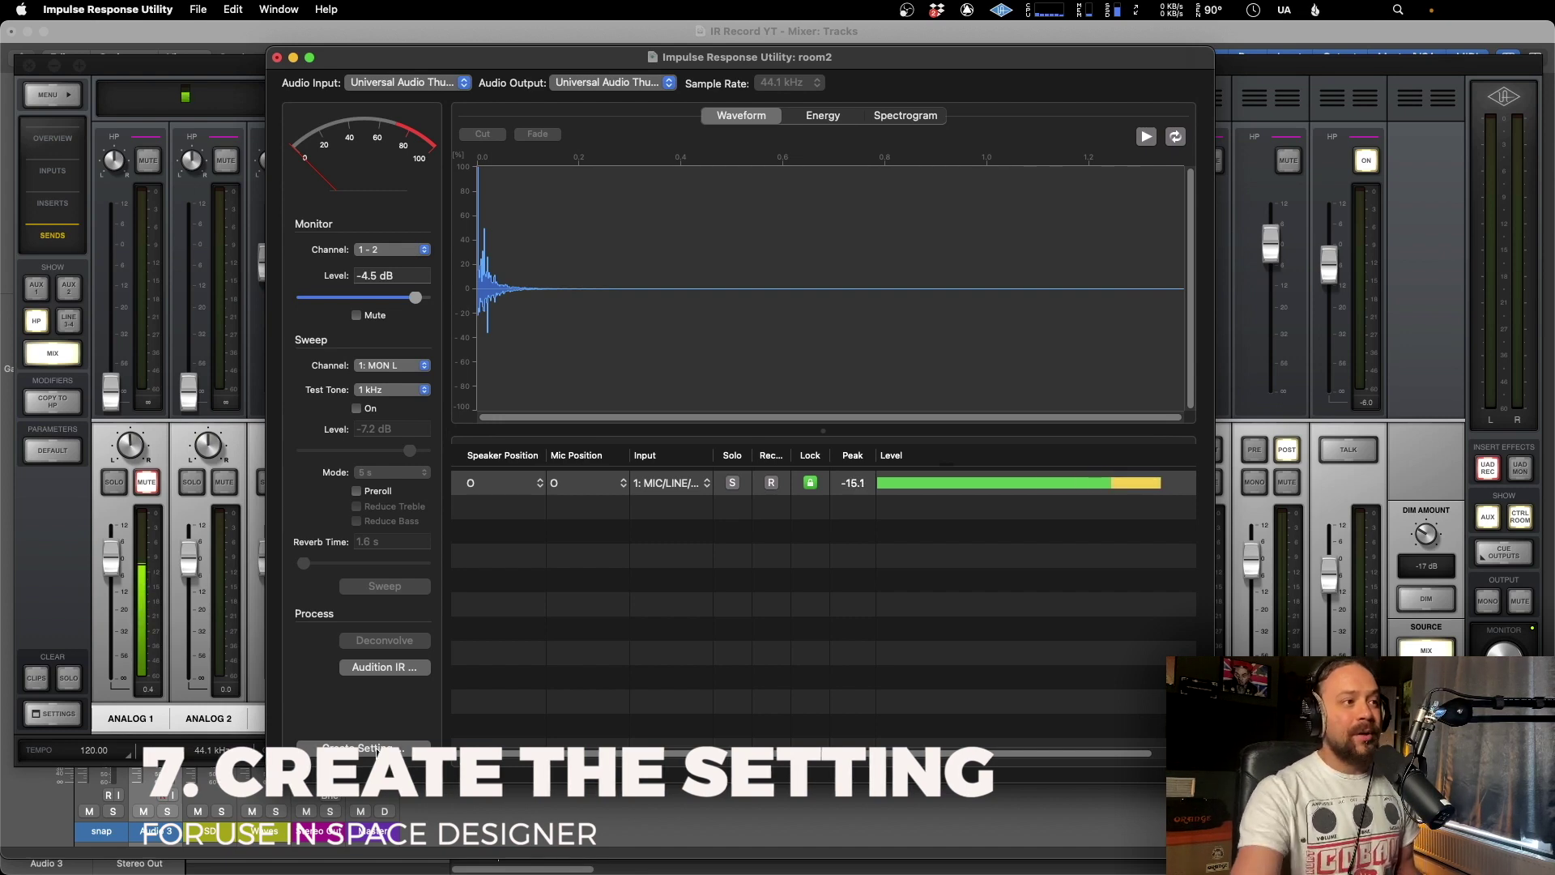
# Create the Space Designer setting room2 and dismiss the SDIR file-created alert.
pyautogui.click(377, 749)
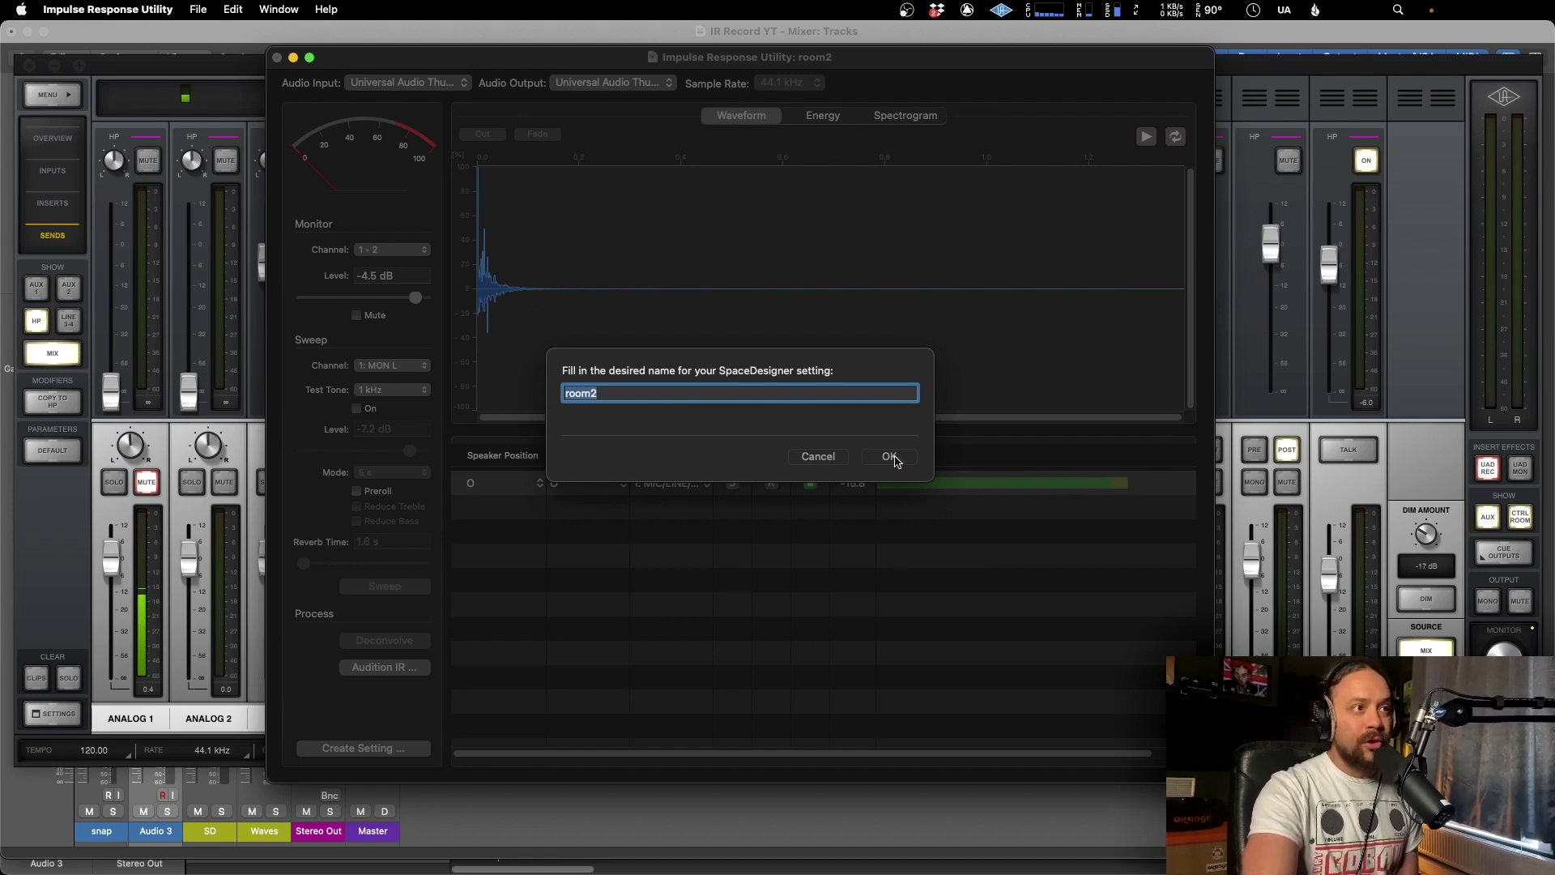
pyautogui.click(891, 458)
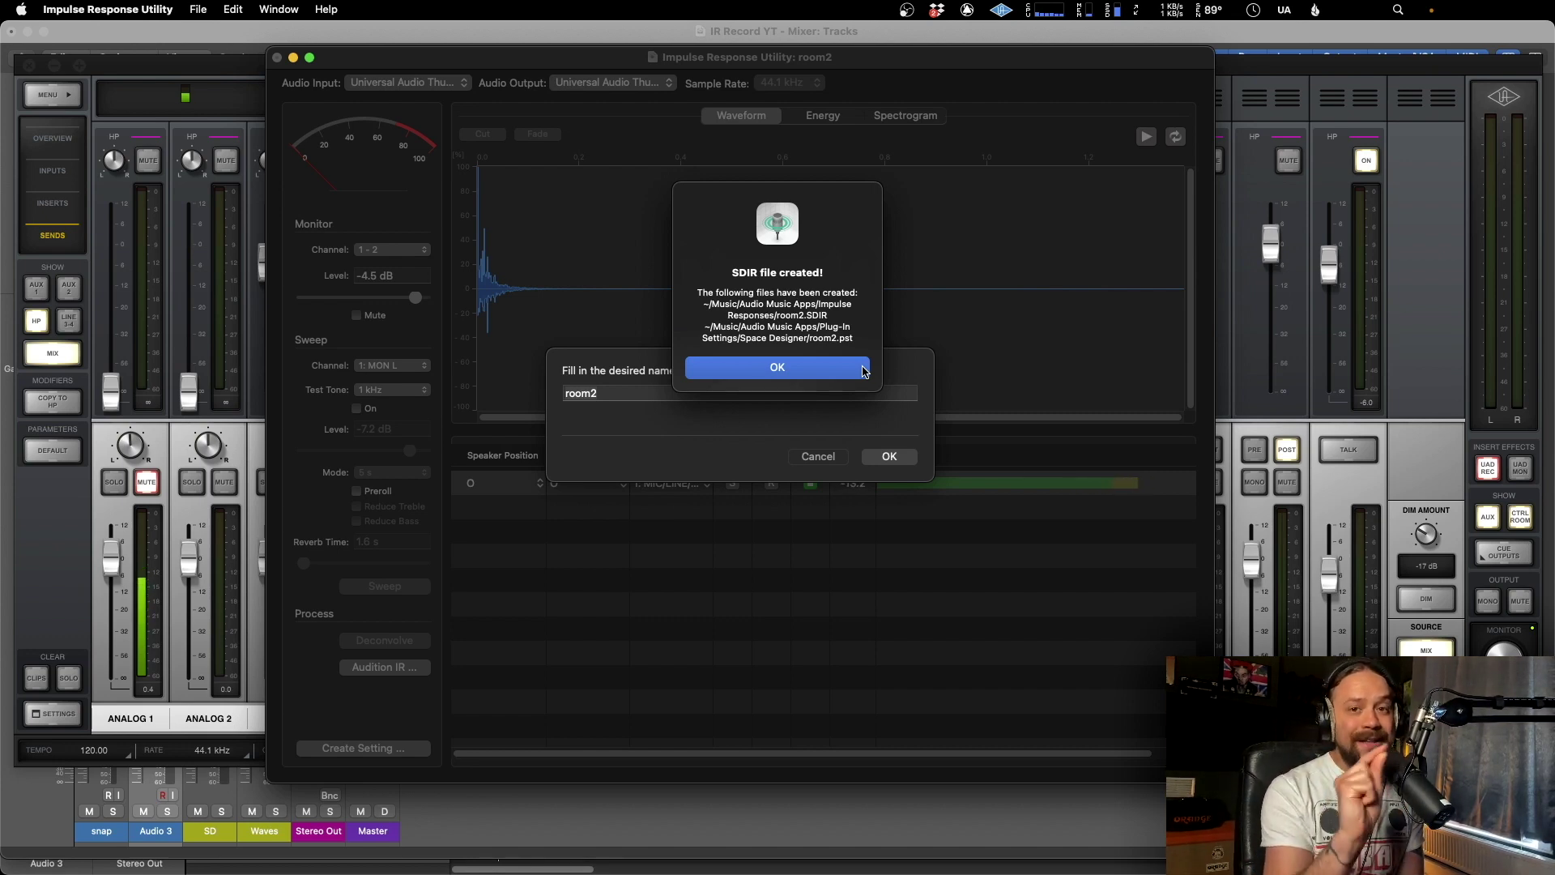
pyautogui.click(785, 369)
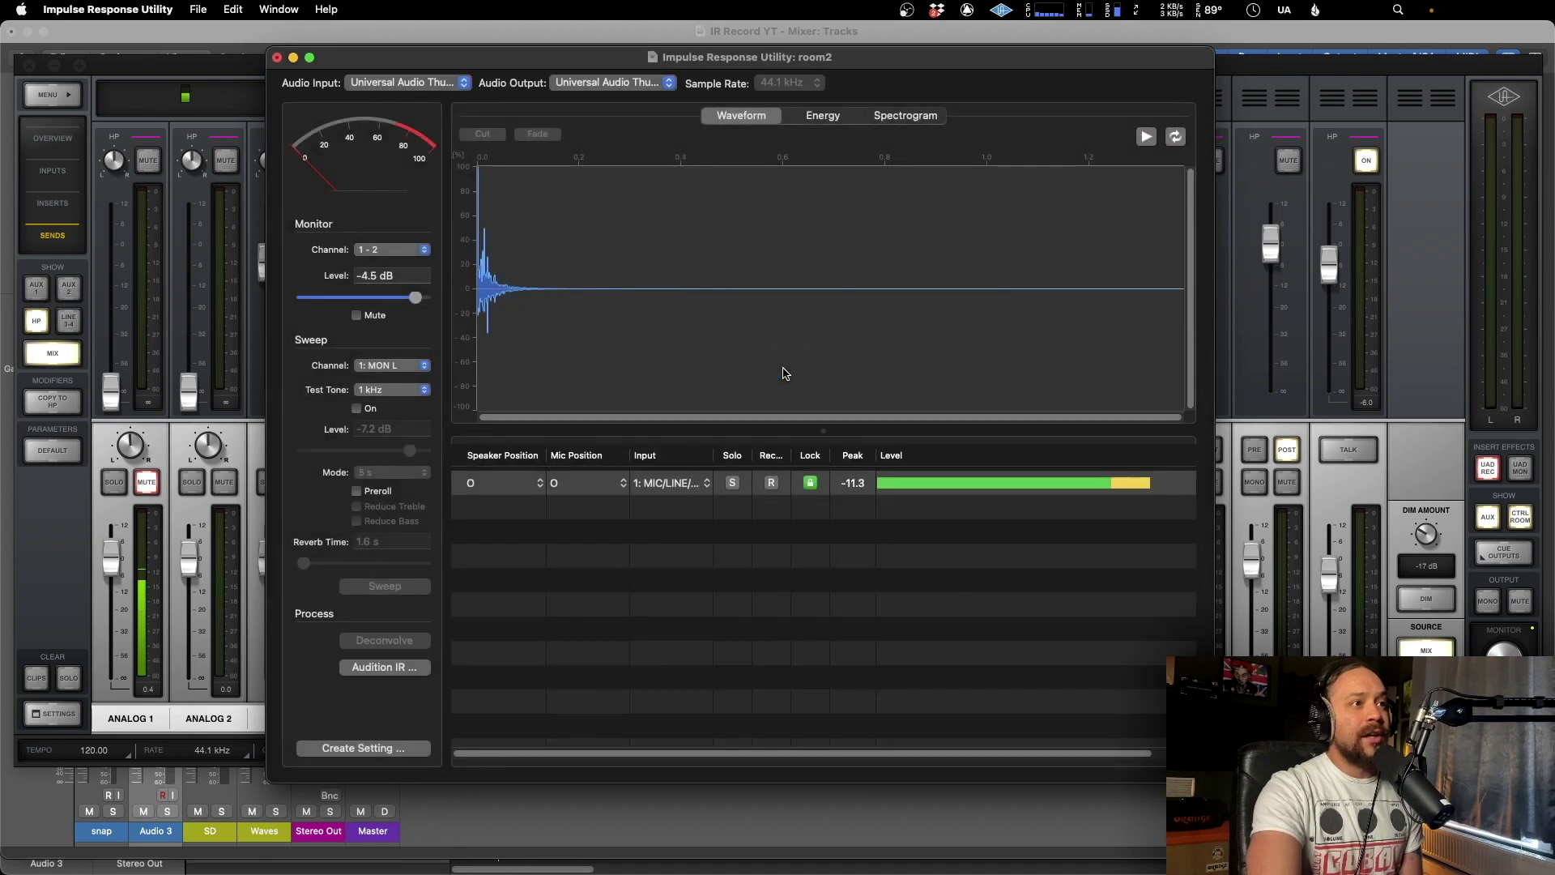
# Close the utility, load room2 into the SD channel's Space Designer, and set Wet to 0.0 dB.
pyautogui.press('super+w')
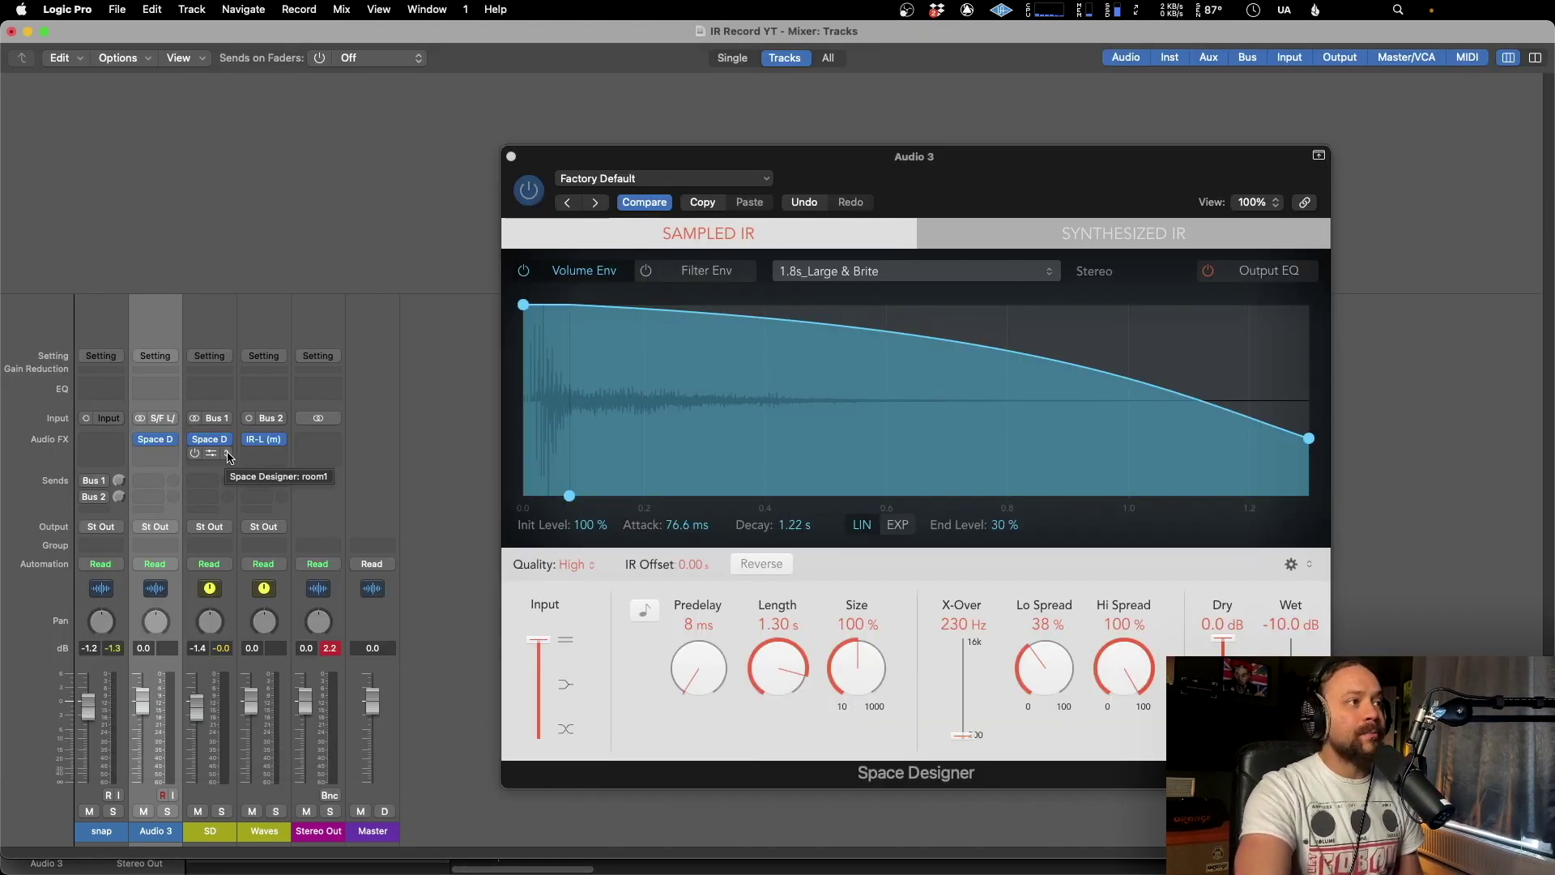
pyautogui.click(226, 455)
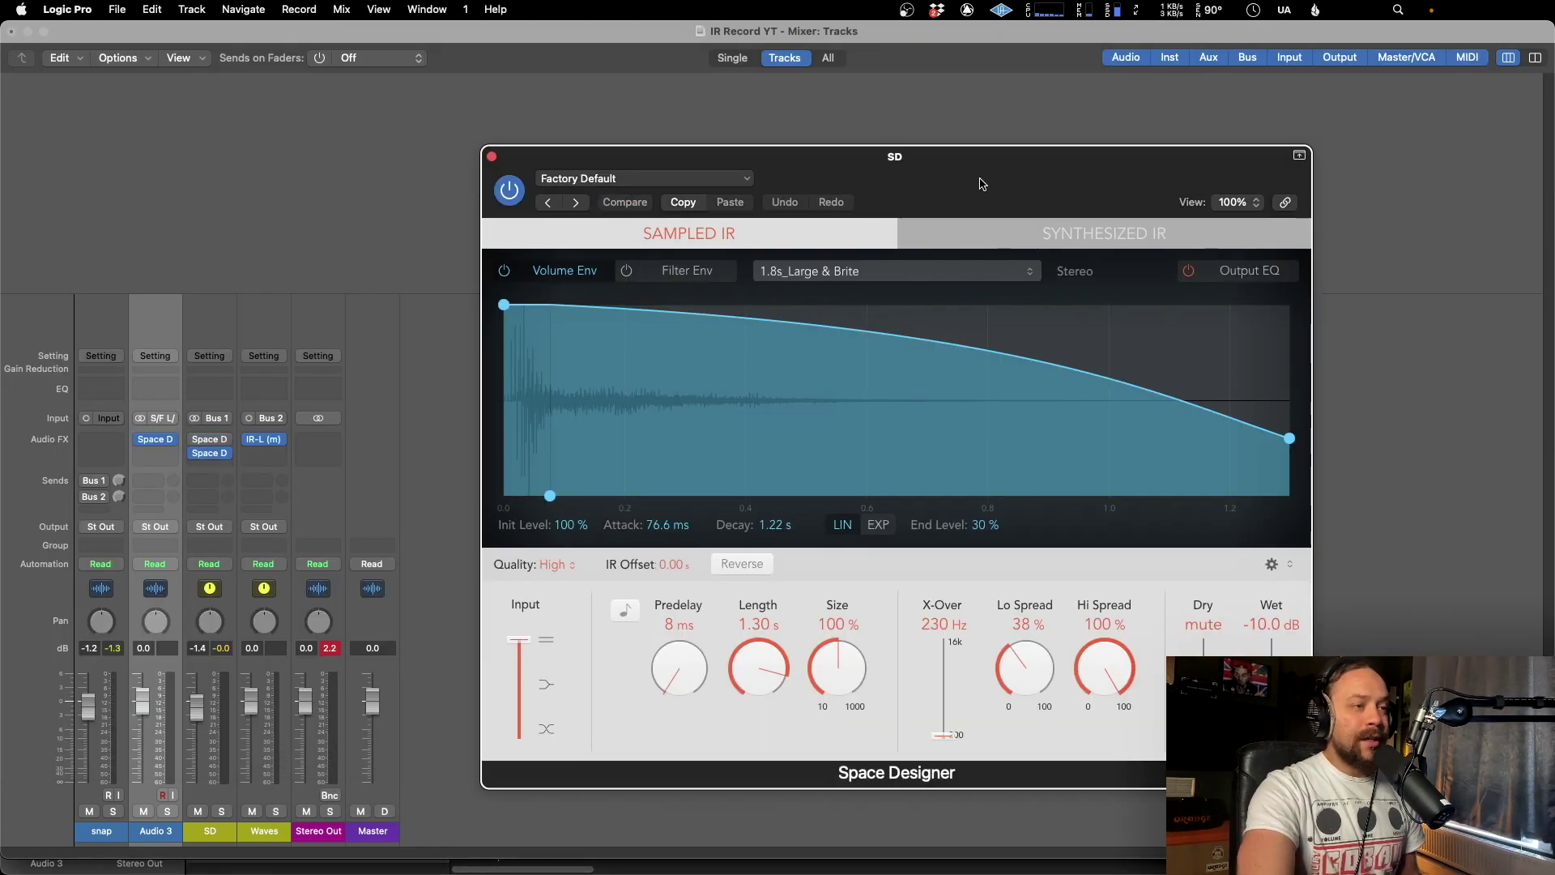
pyautogui.click(679, 180)
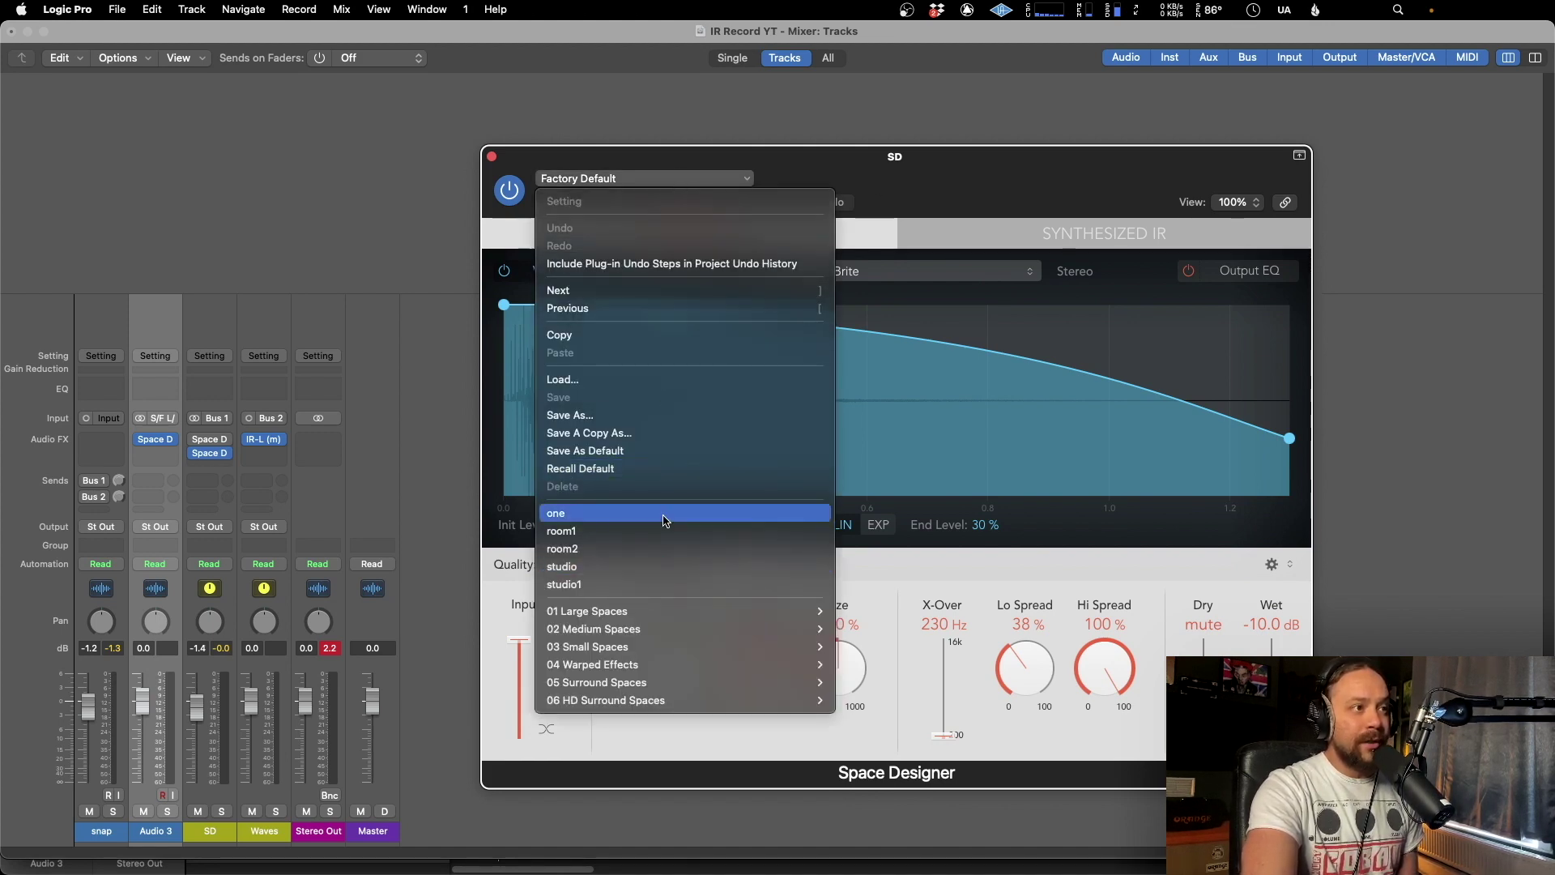
pyautogui.click(606, 554)
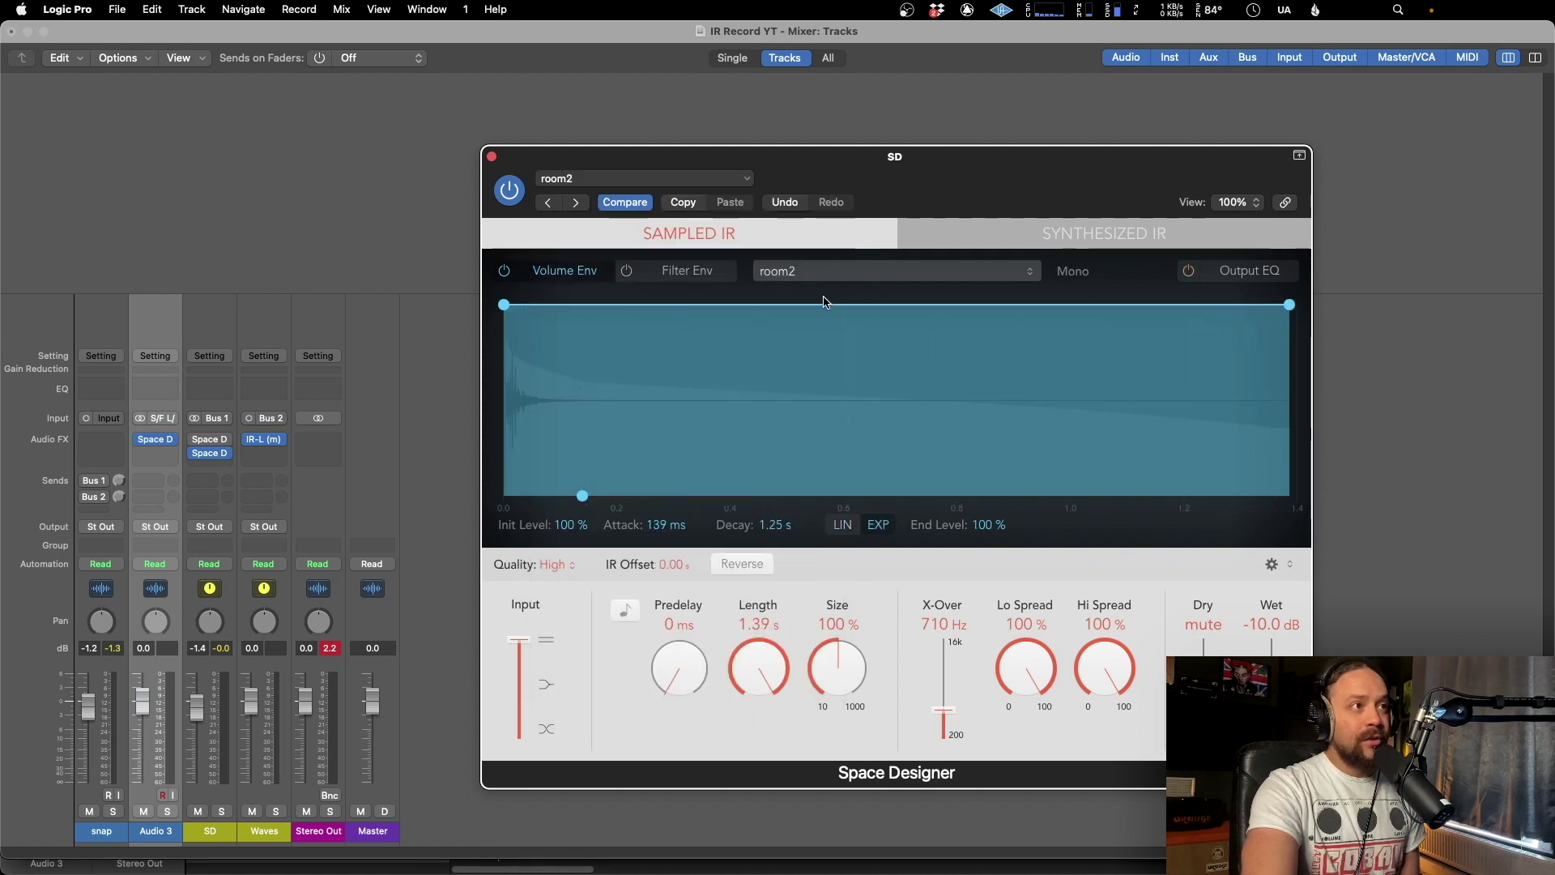
pyautogui.moveTo(906, 207); pyautogui.dragTo(950, 187)
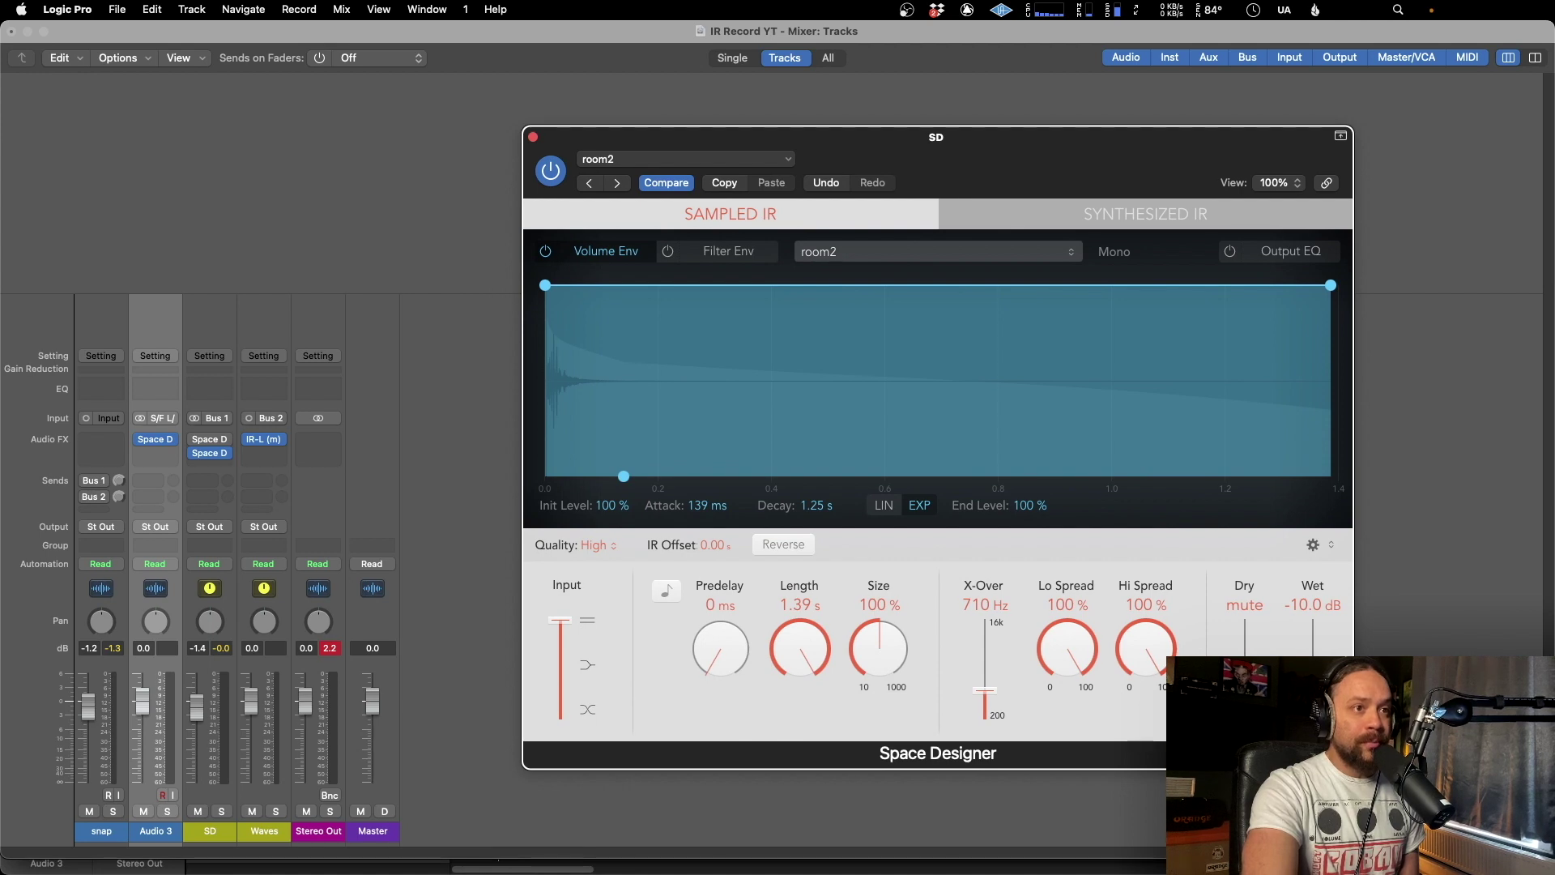
pyautogui.moveTo(1312, 673); pyautogui.dragTo(1312, 619)
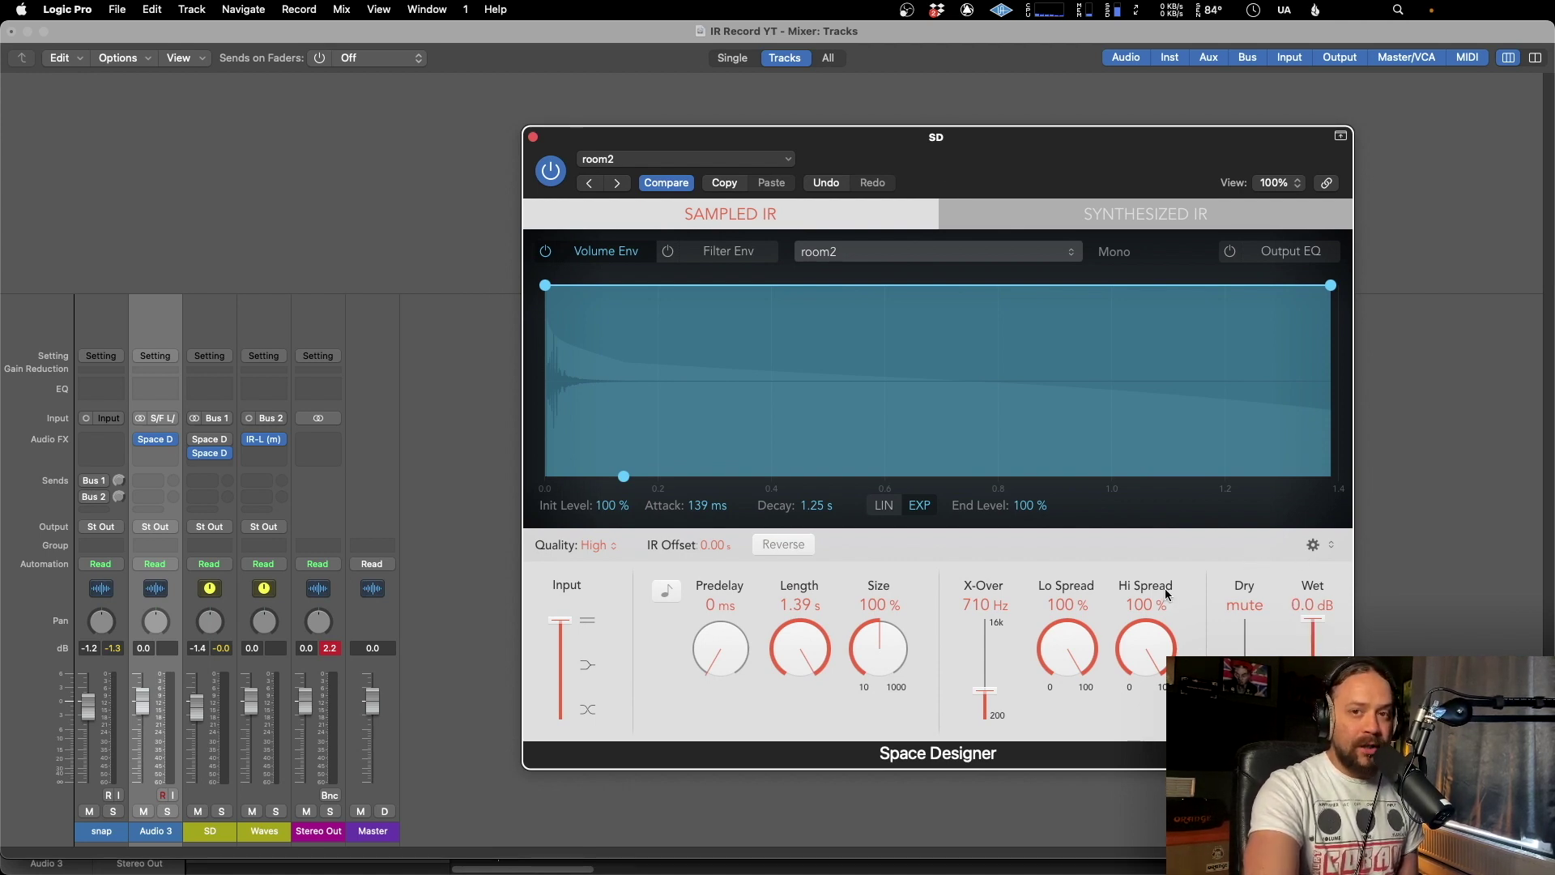
# Reopen the SD channel's first Space Designer and position its window beside the tracks.
pyautogui.click(198, 443)
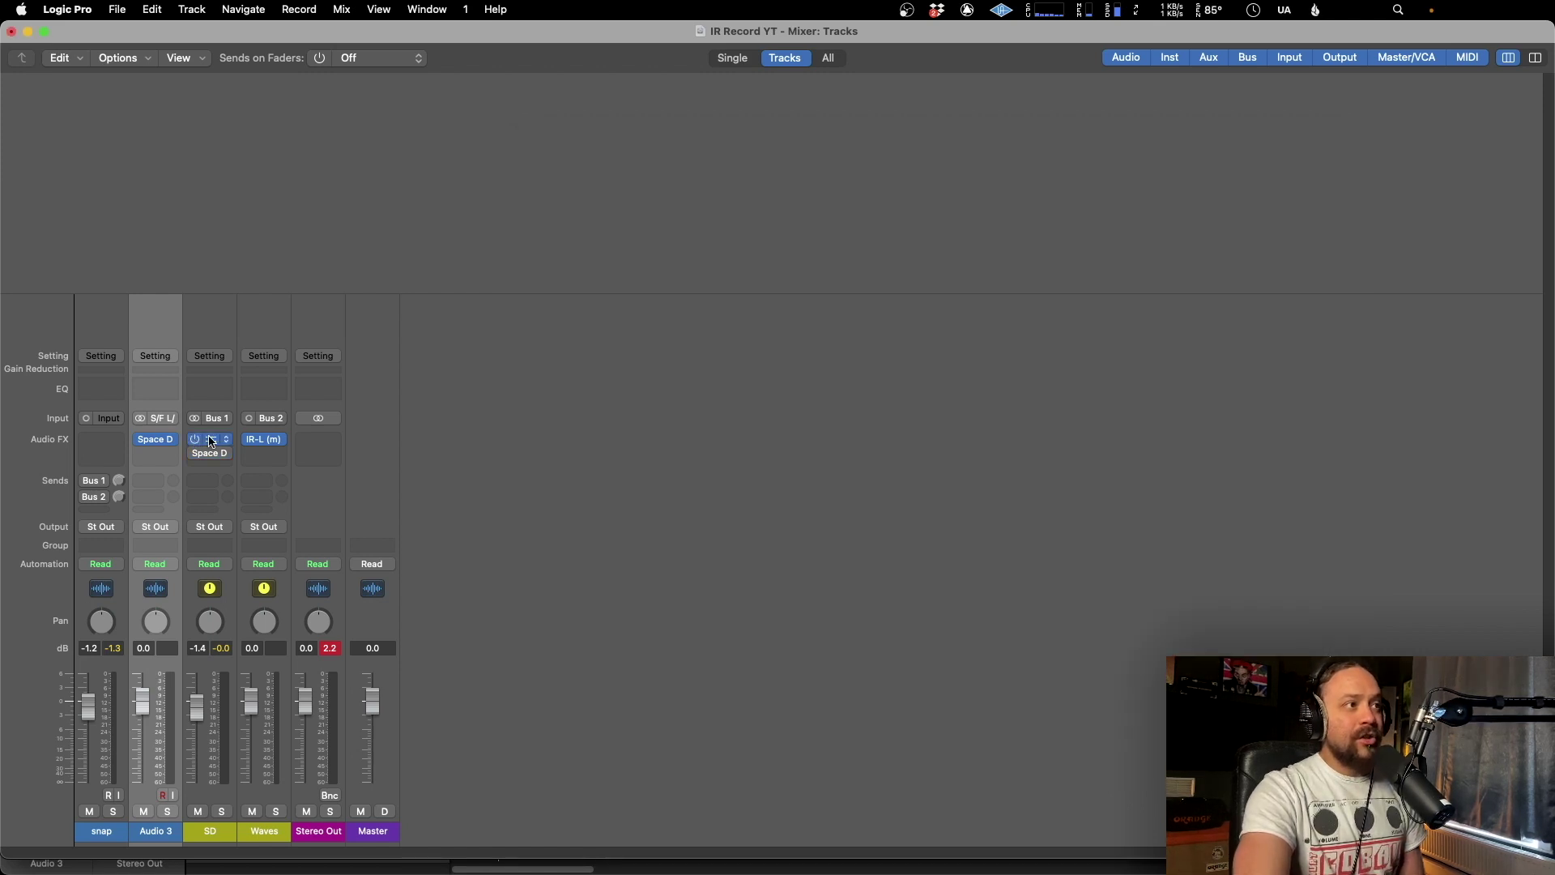
pyautogui.click(210, 442)
pyautogui.moveTo(1111, 132); pyautogui.dragTo(1009, 155)
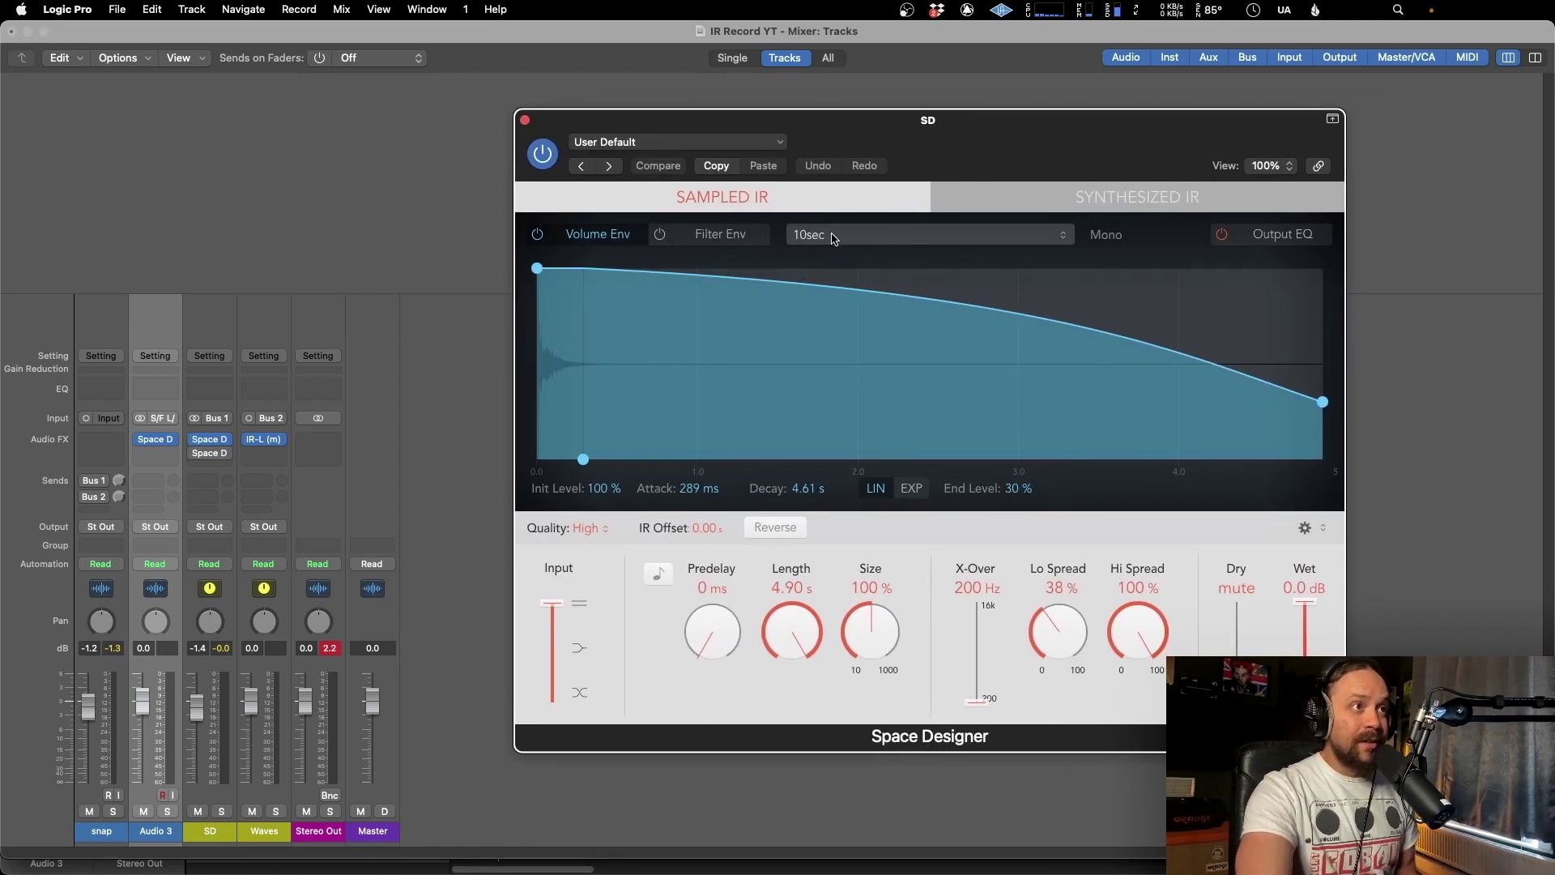
pyautogui.moveTo(946, 158); pyautogui.dragTo(918, 138)
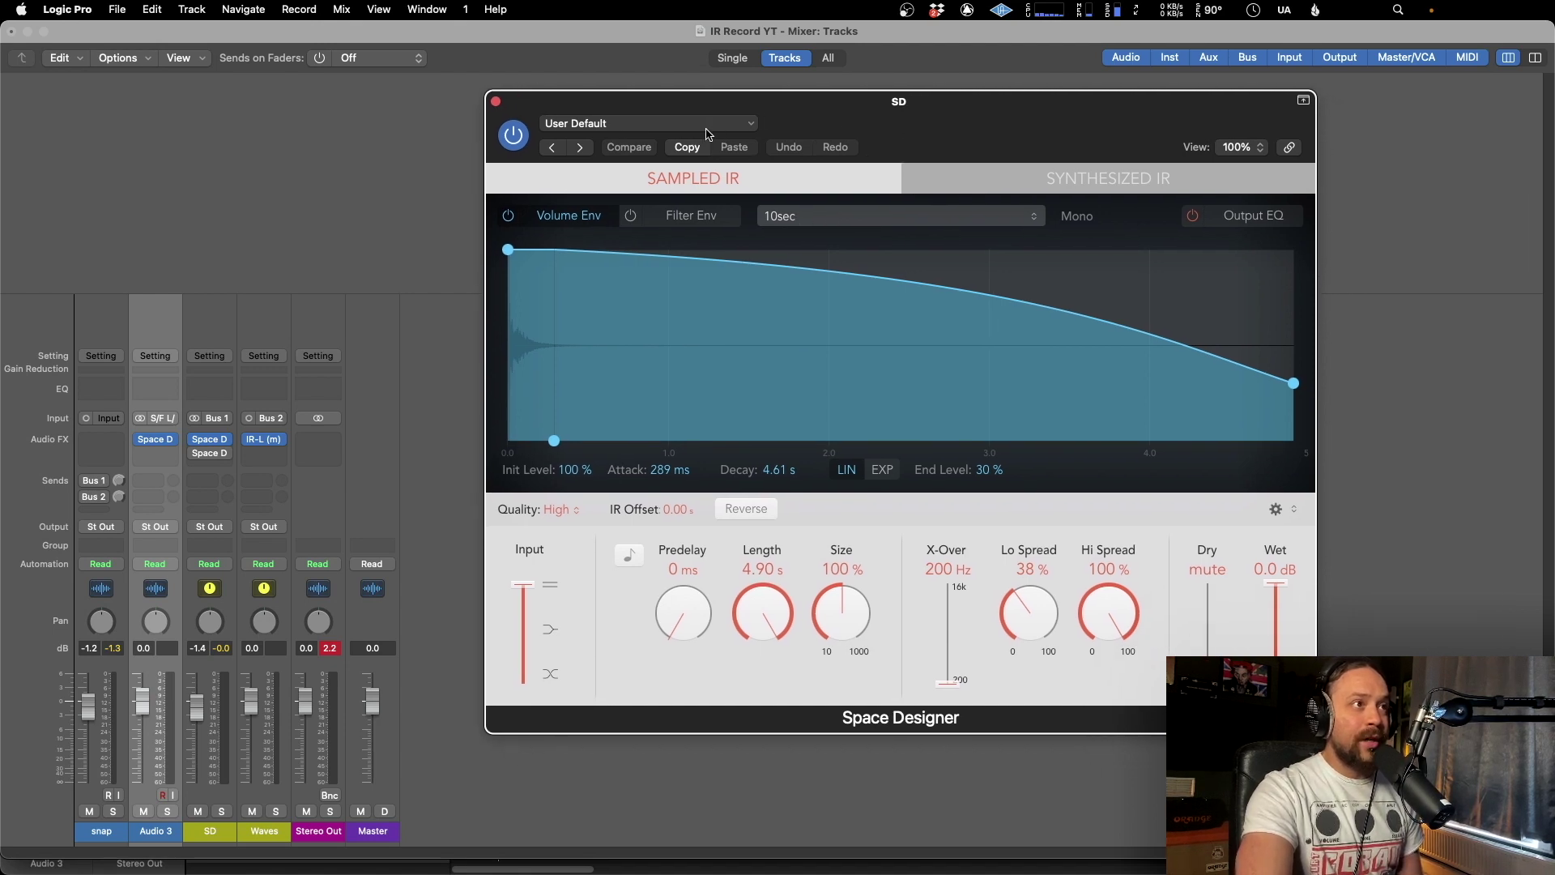
pyautogui.moveTo(707, 134); pyautogui.dragTo(704, 140)
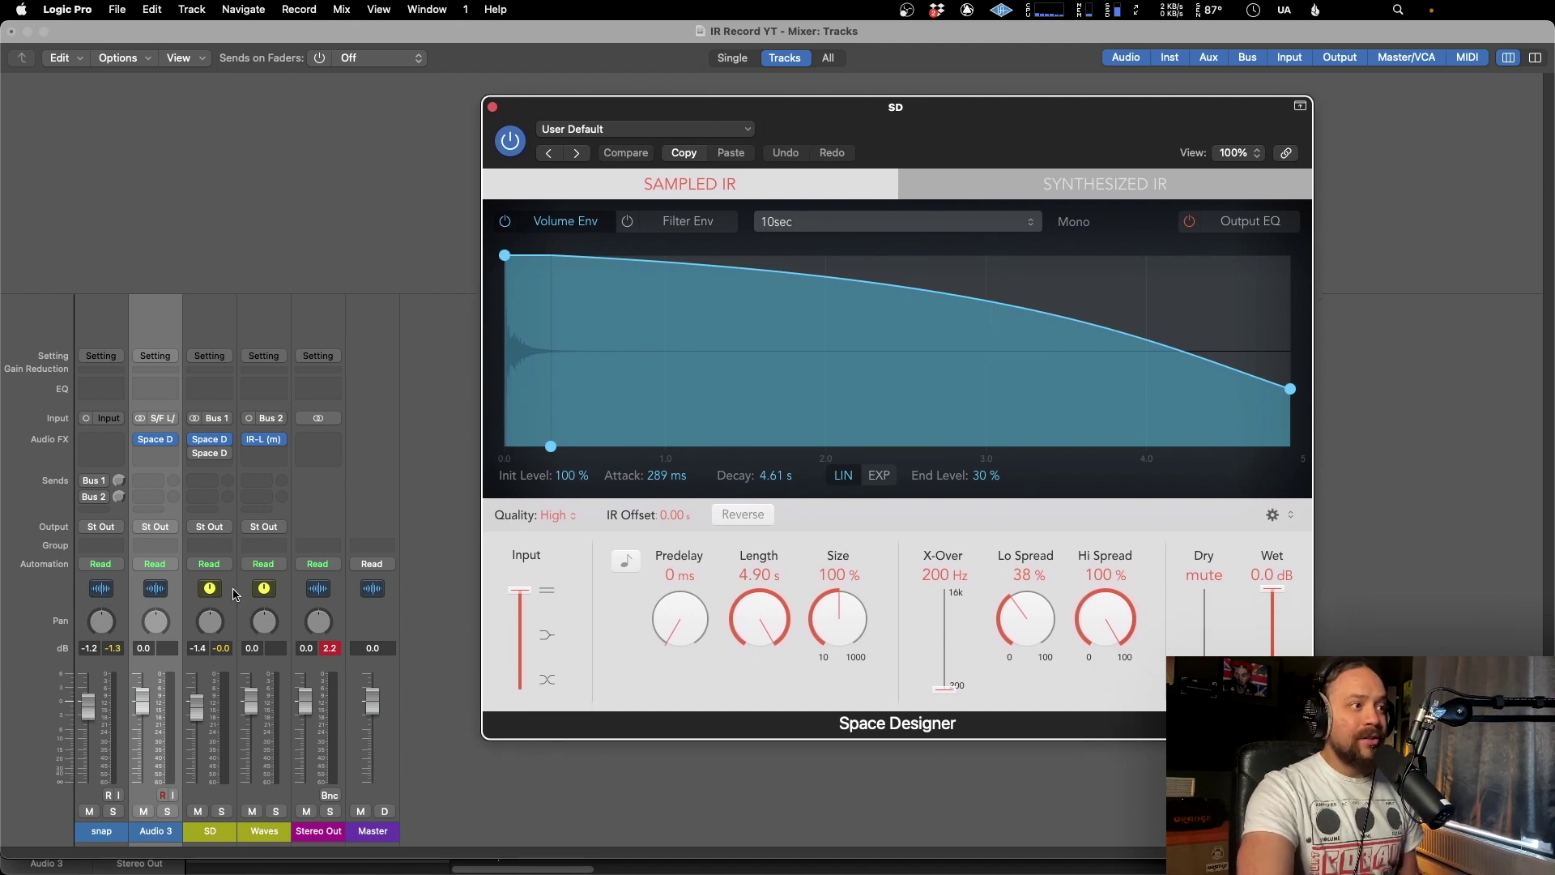
pyautogui.click(107, 806)
pyautogui.press('super+w')
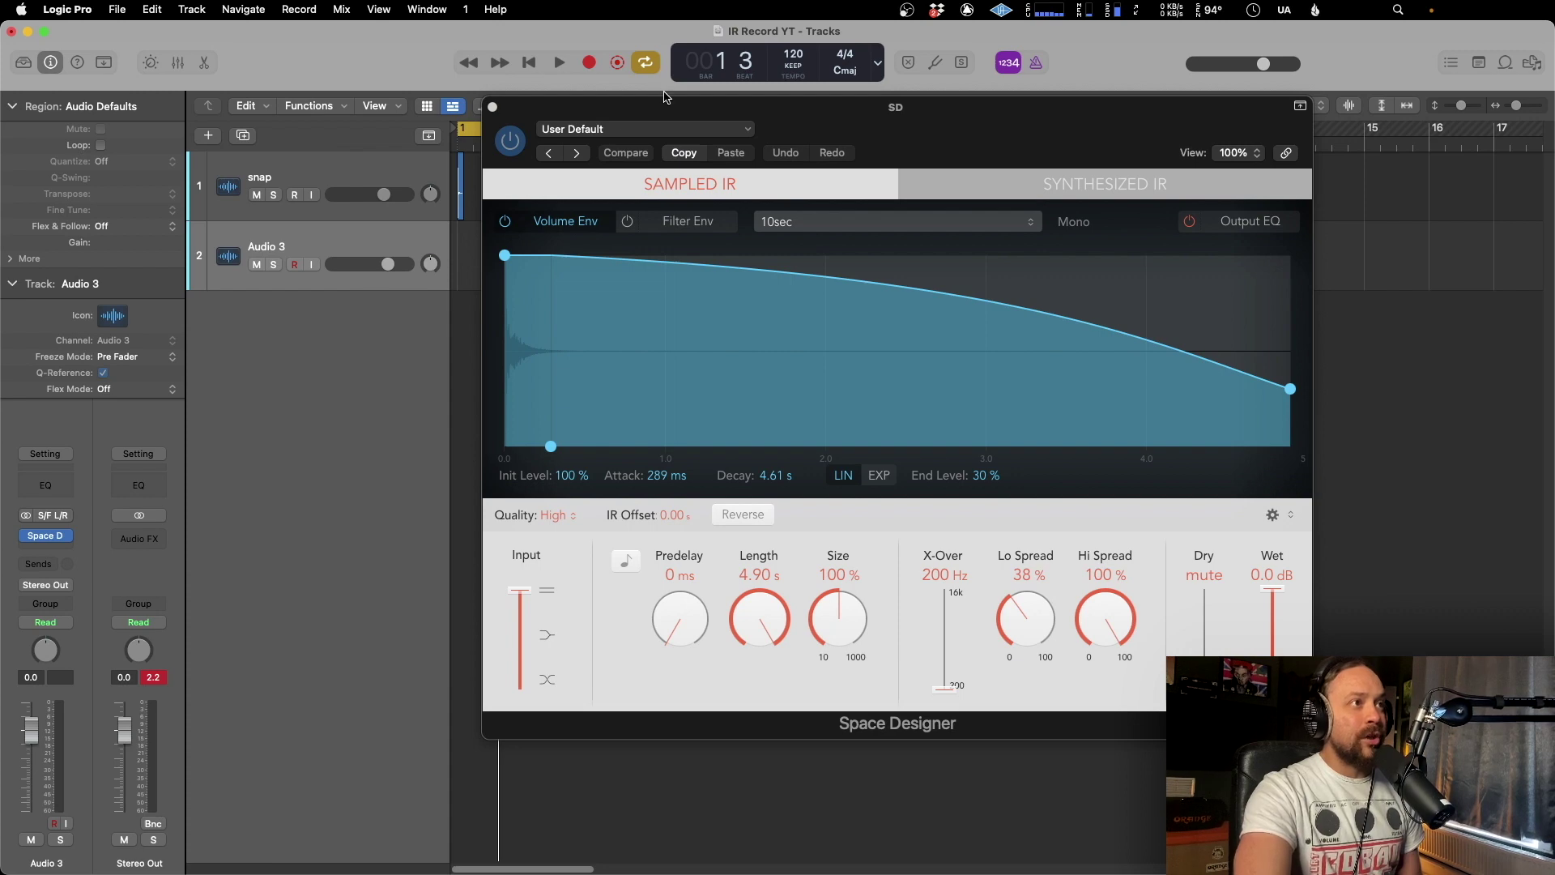
pyautogui.moveTo(664, 120); pyautogui.dragTo(786, 119)
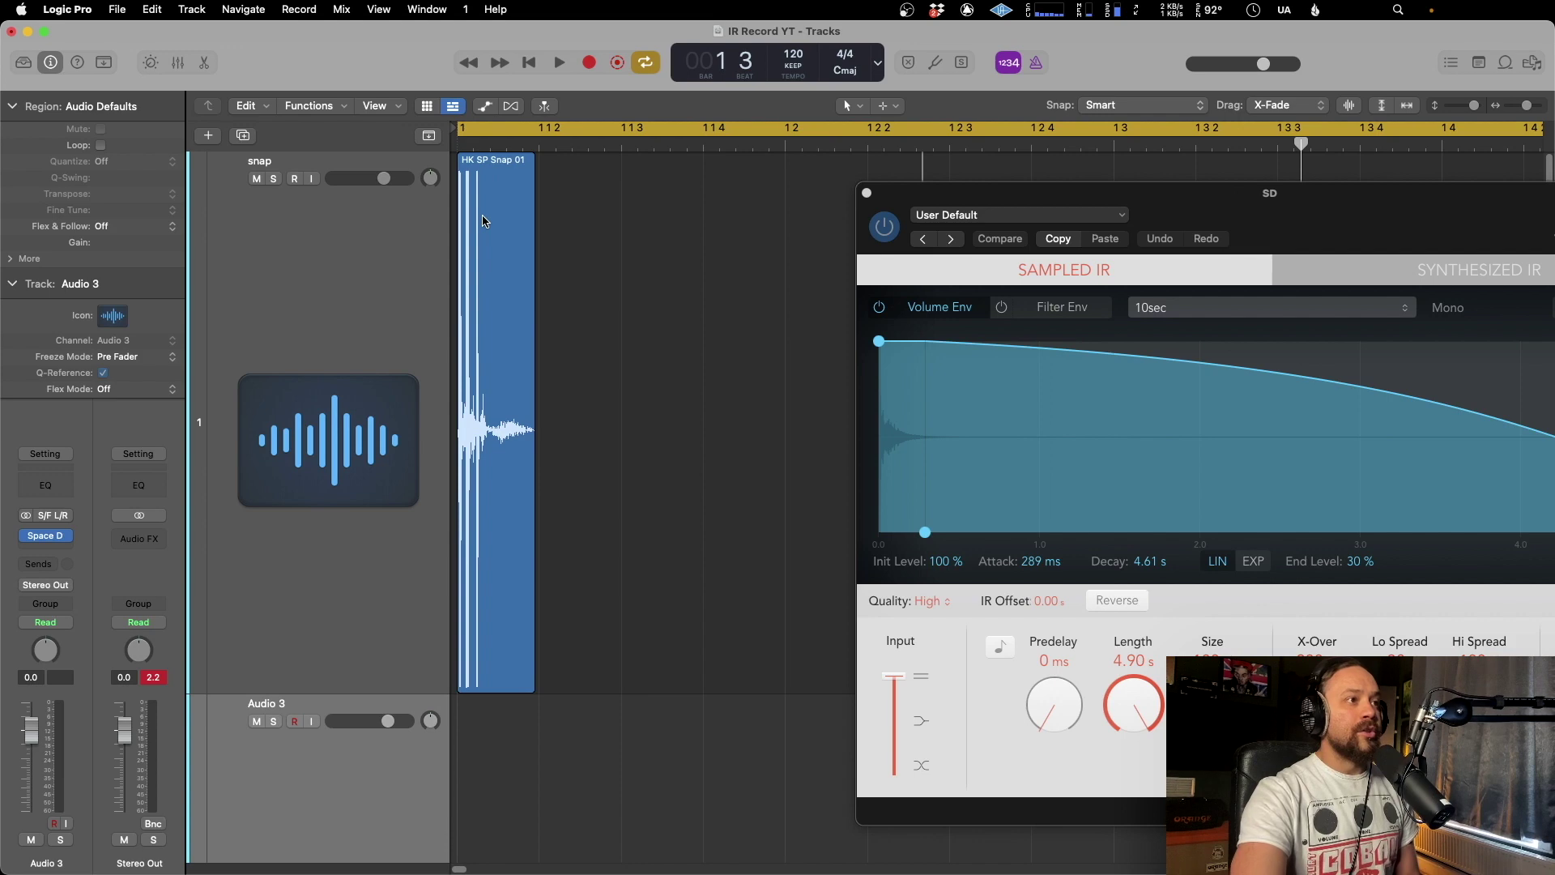
# Play the snap recording and switch on the snap track's Bus 1 send in the Mixer.
pyautogui.click(485, 222)
pyautogui.press('super+2')
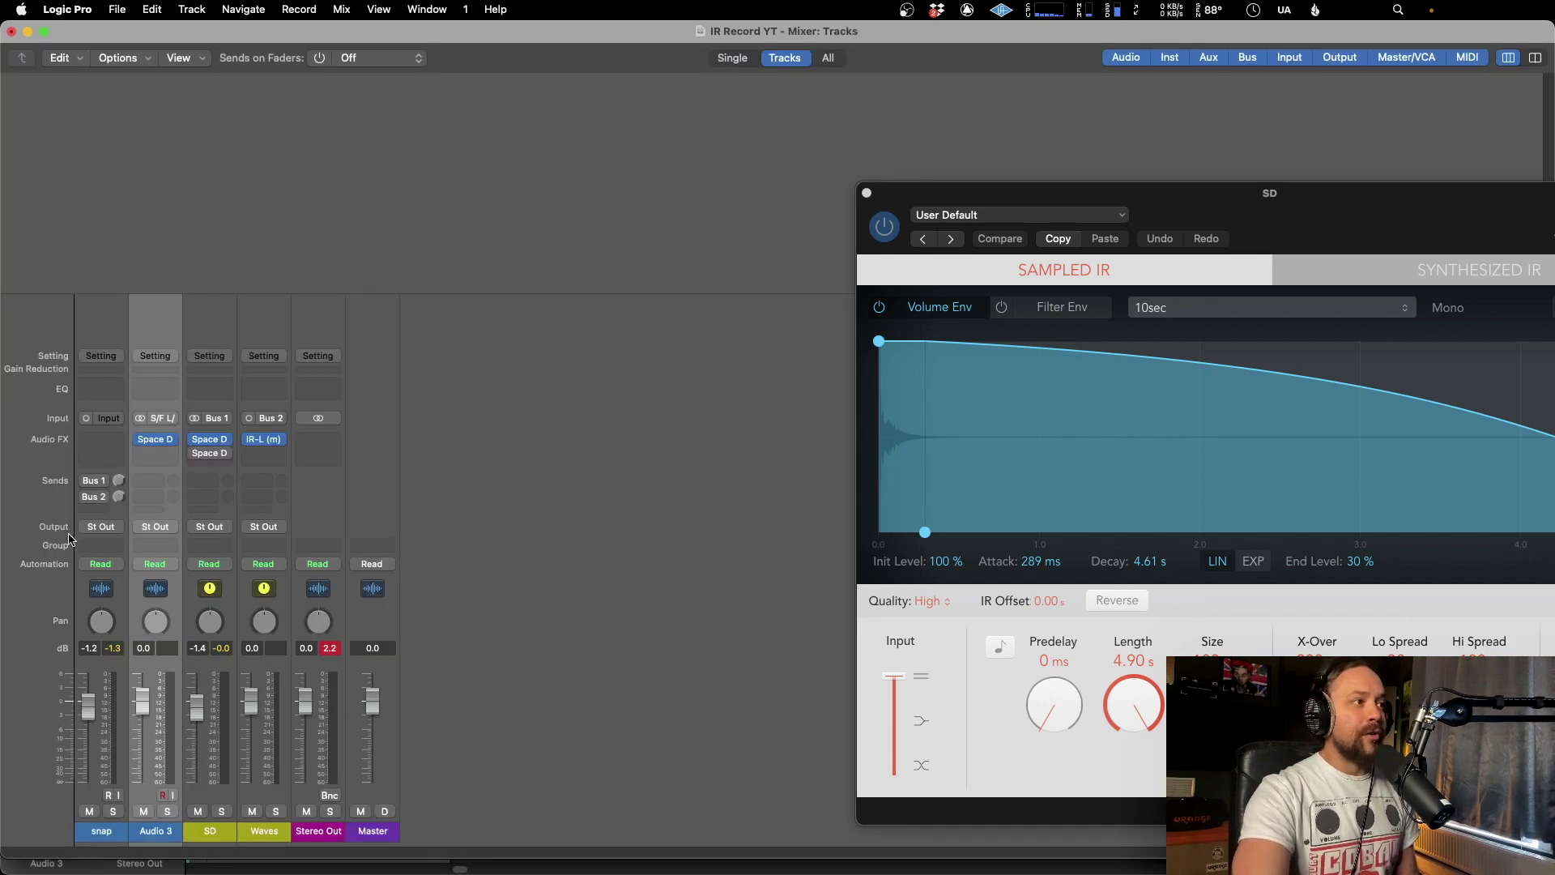
pyautogui.press('super+2')
pyautogui.press('space')
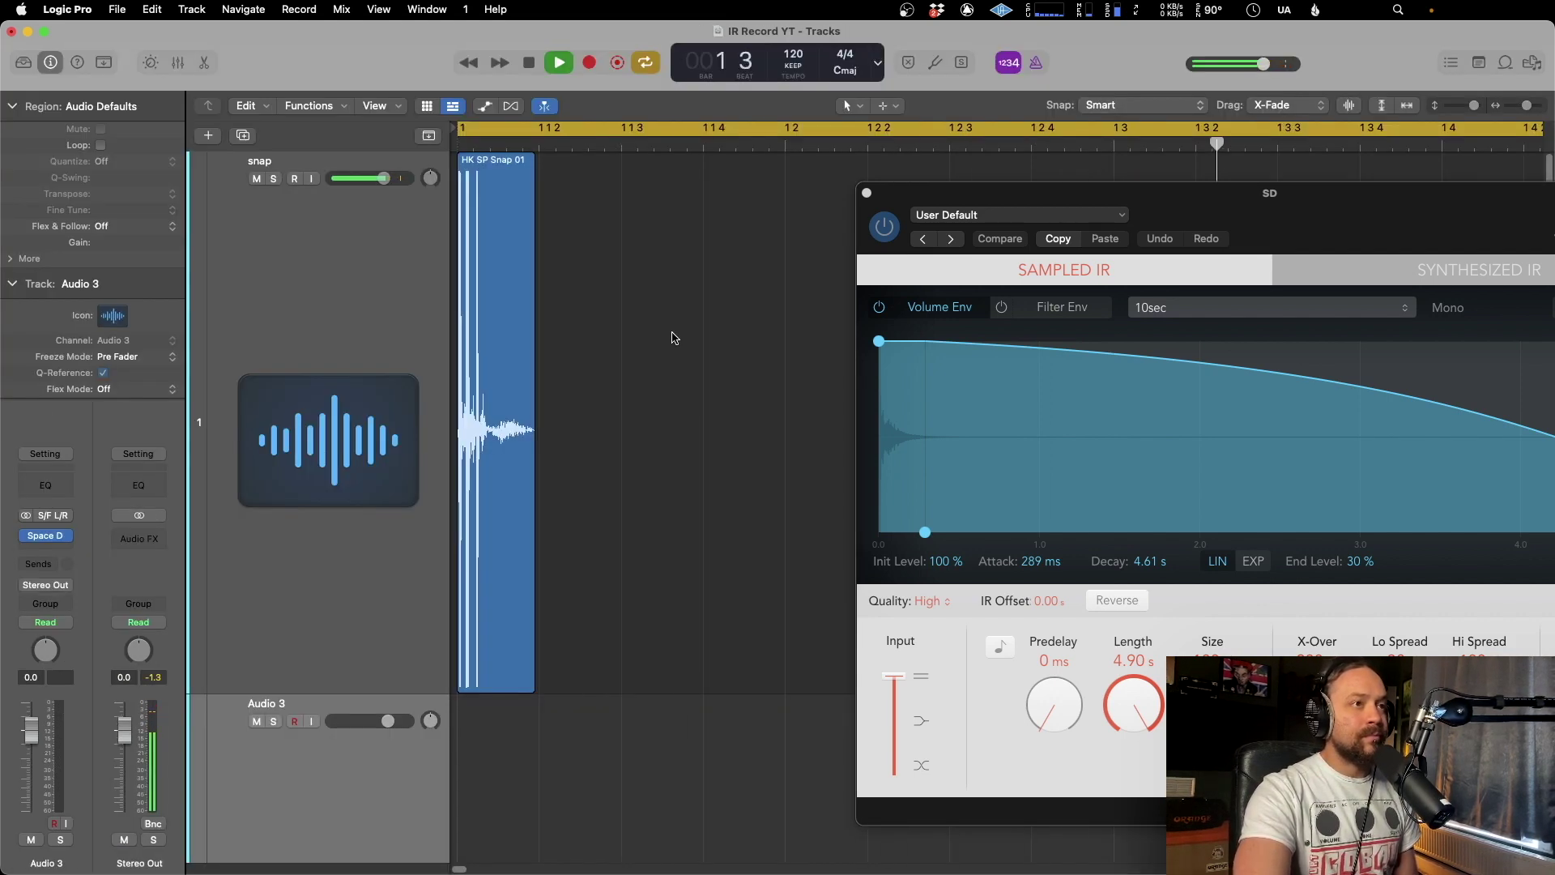
pyautogui.press('super+2')
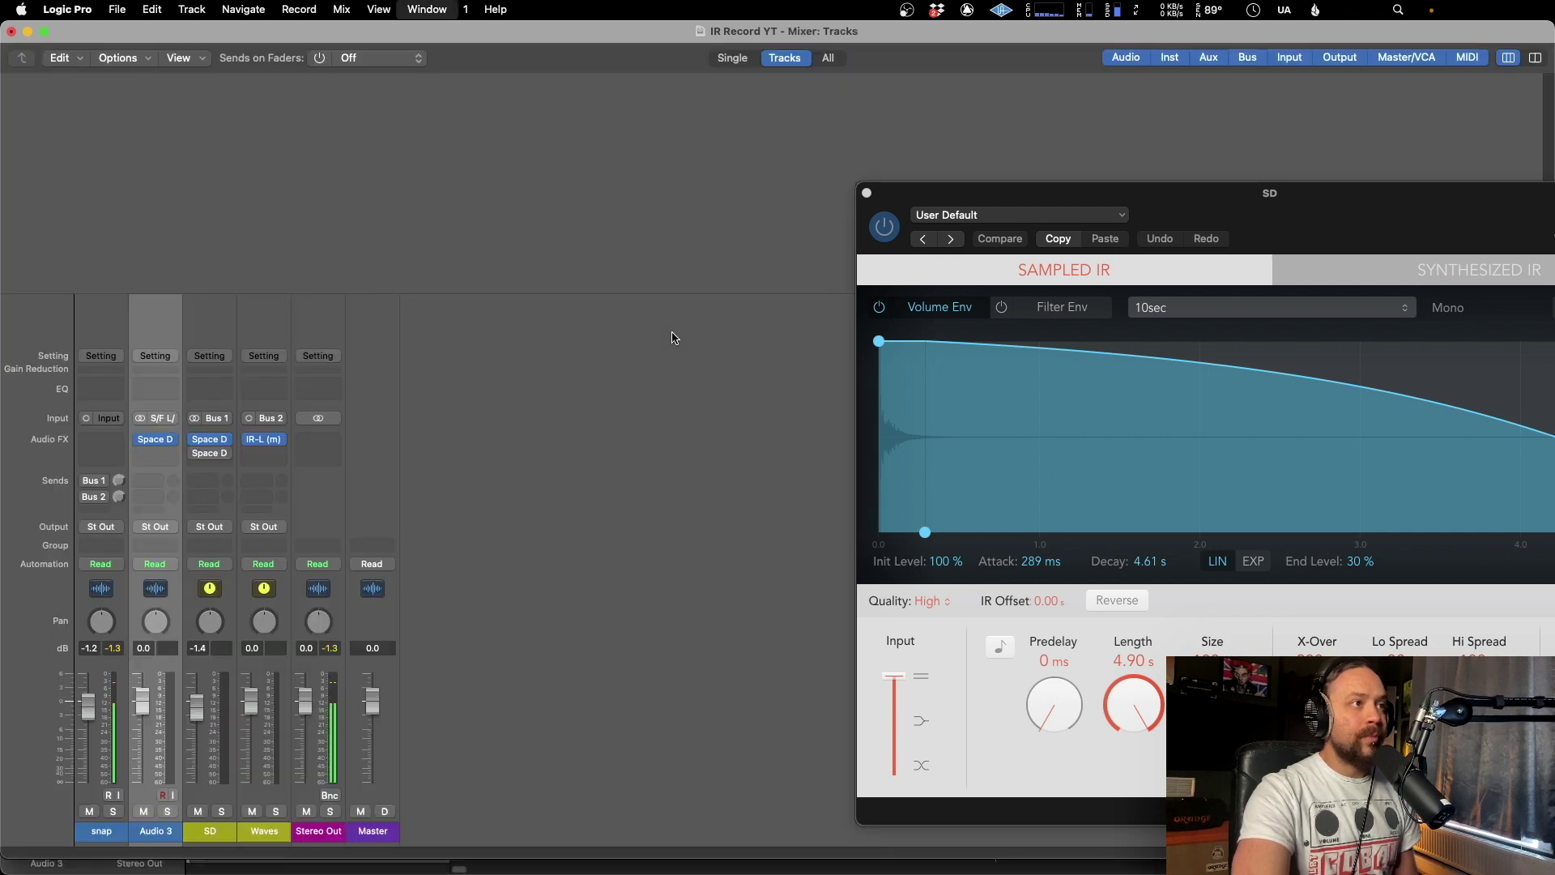
pyautogui.keyDown('super'); pyautogui.click(94, 480); pyautogui.keyUp('super')
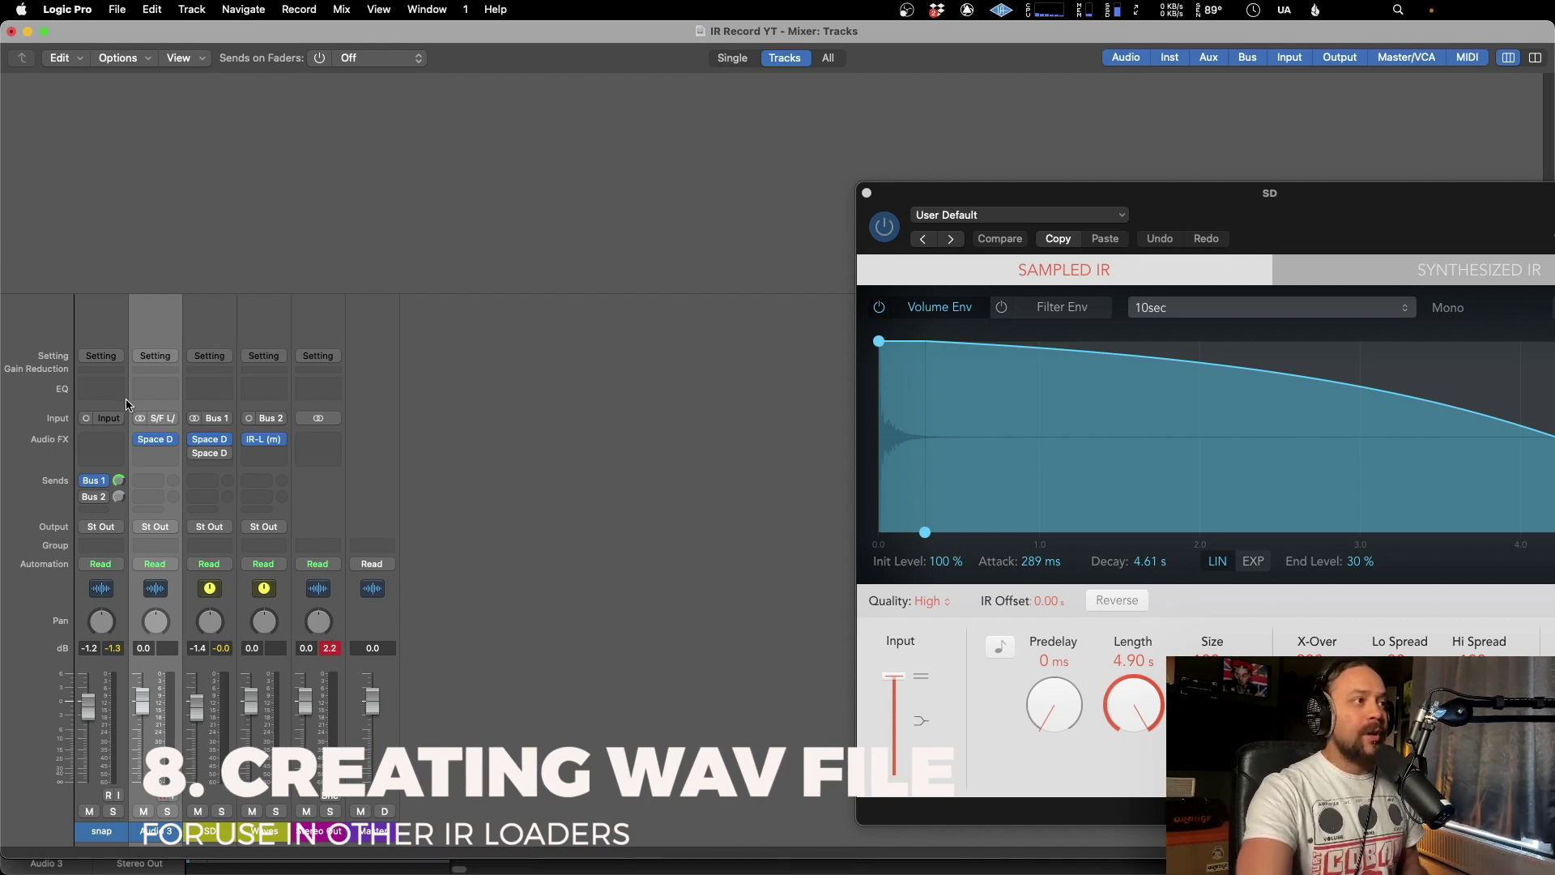
# Bring Space Designer forward and scroll through the Finder columns to the Impulse Responses folder.
pyautogui.moveTo(1339, 236); pyautogui.dragTo(1090, 191)
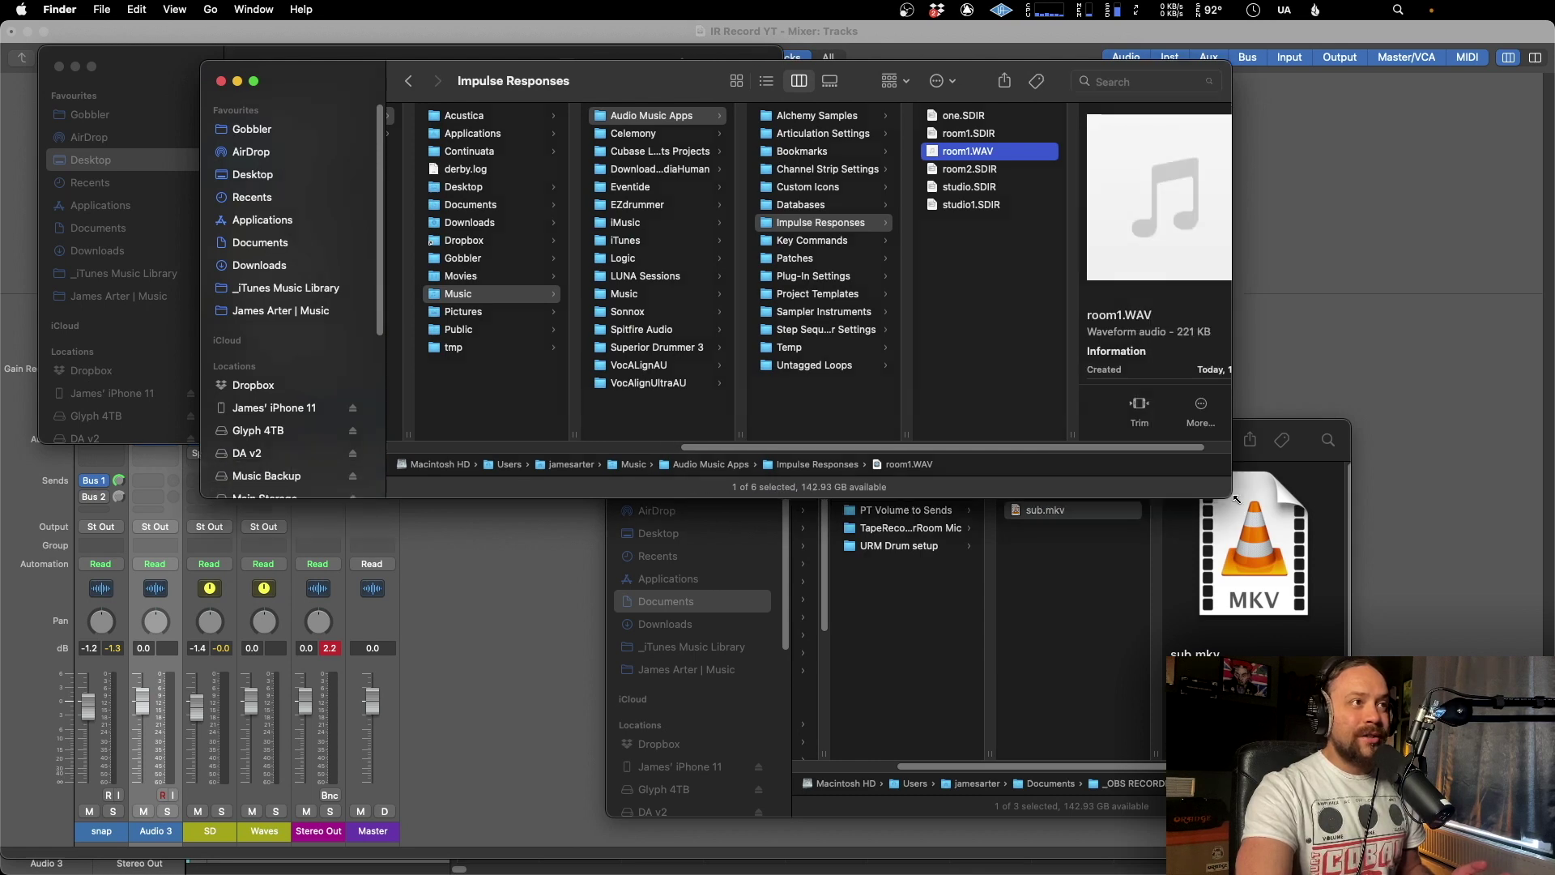
pyautogui.hscroll(-5, 1039, 380)
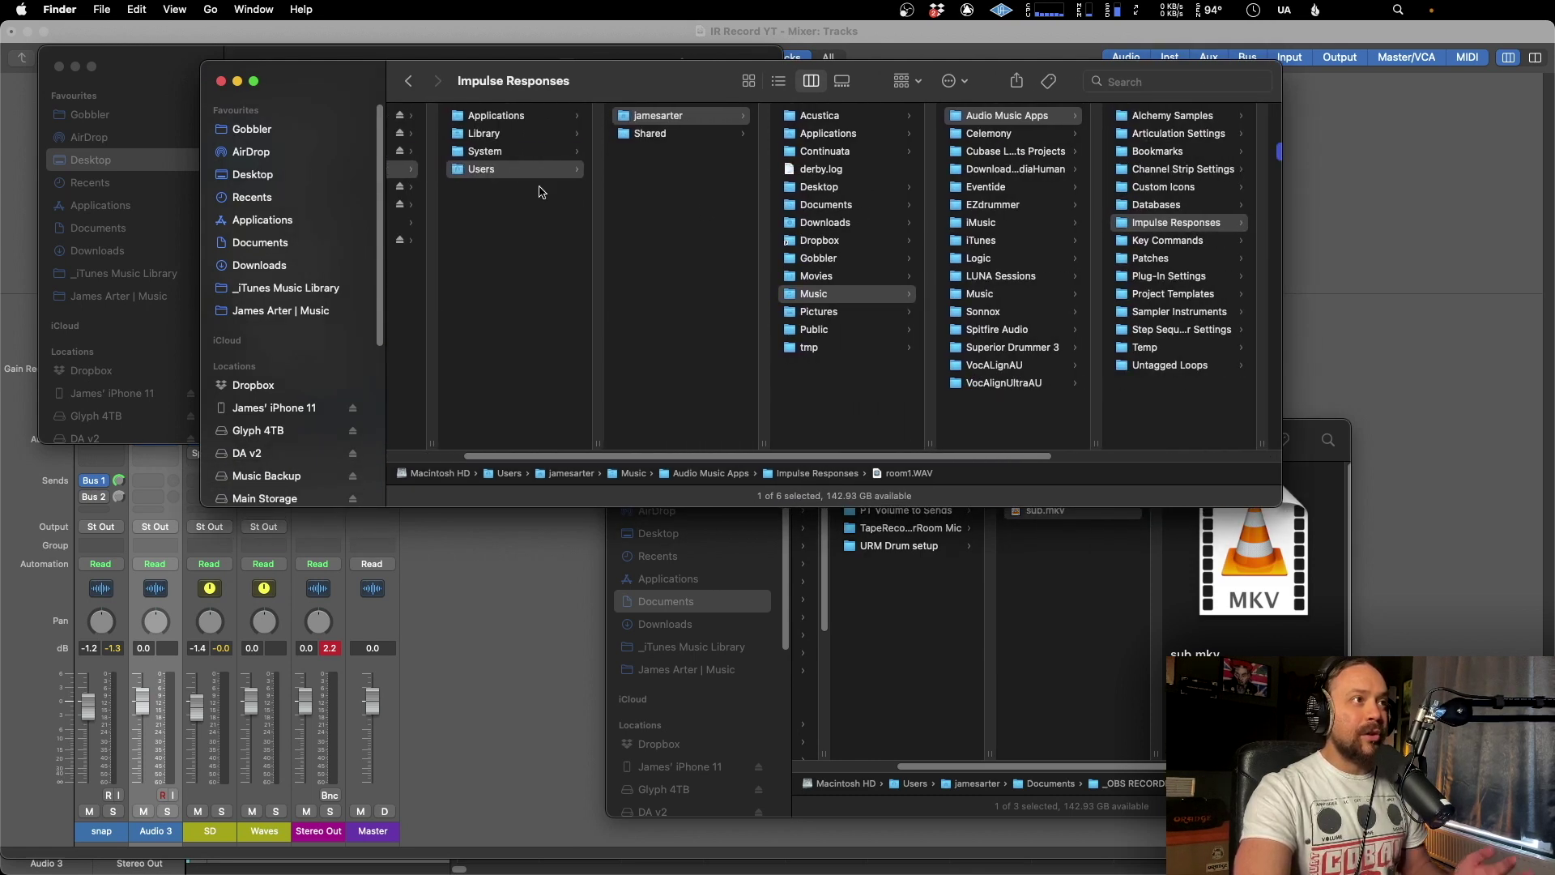
pyautogui.hscroll(-1, 502, 183)
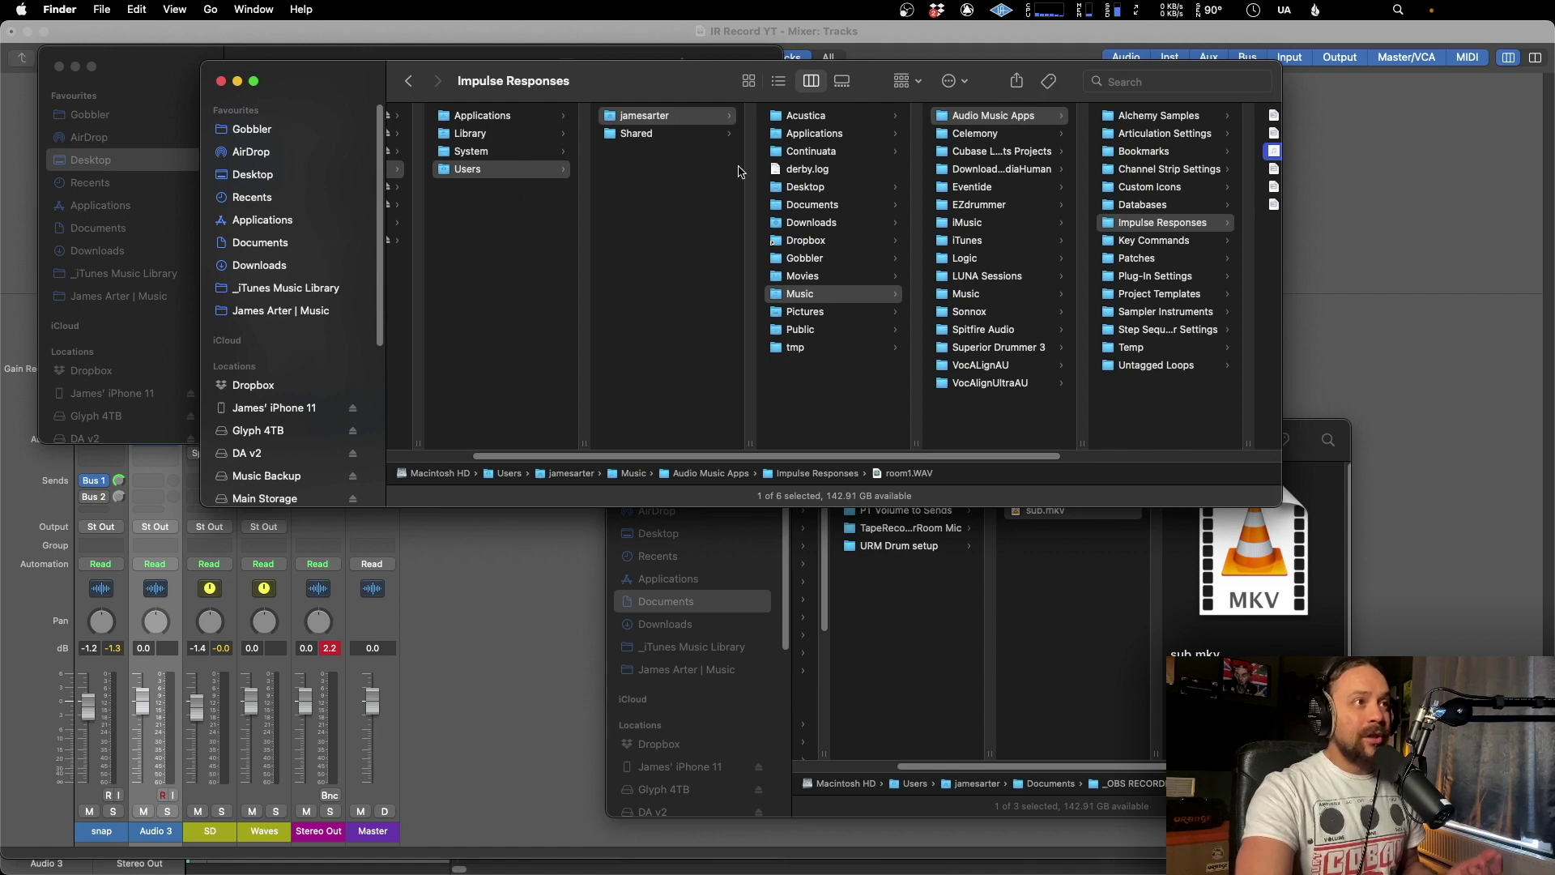
pyautogui.hscroll(5, 811, 298)
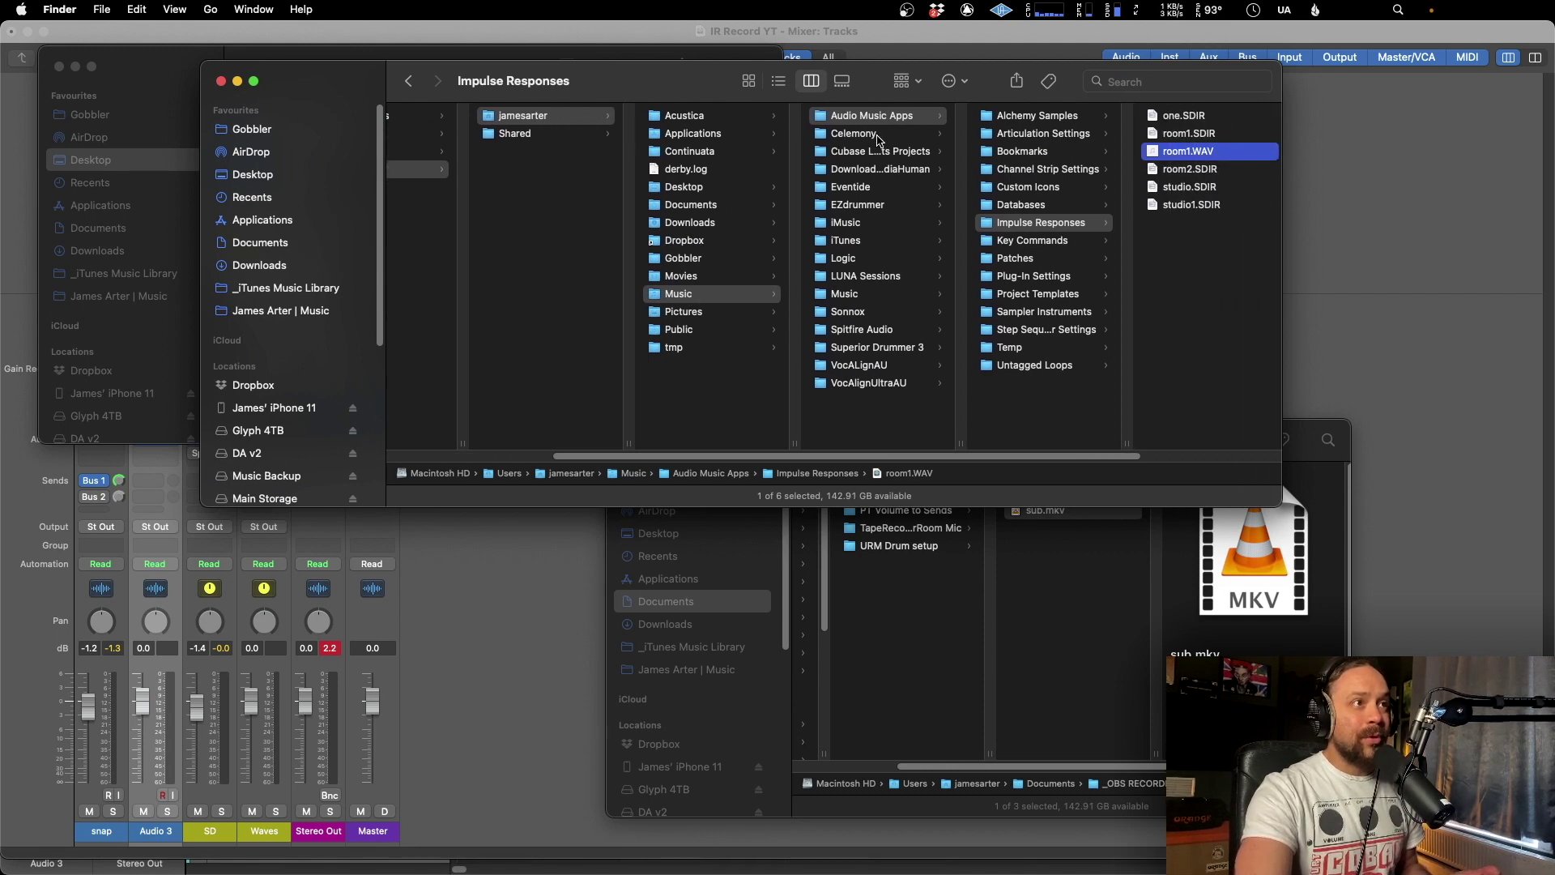
pyautogui.hscroll(6, 930, 239)
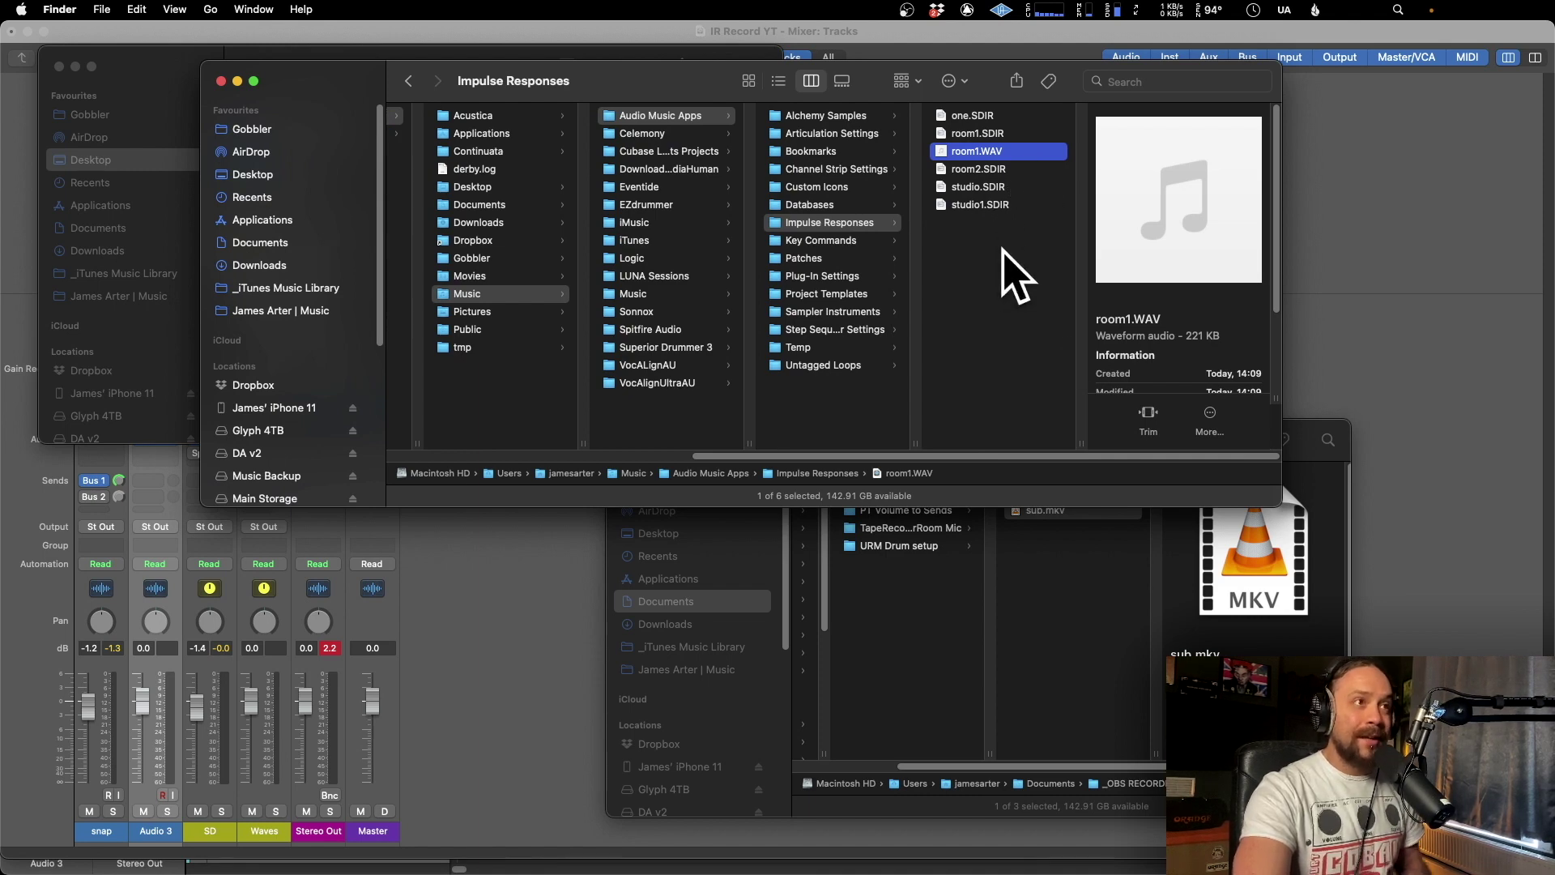
# Rename room2.SDIR to room2.WAV, confirming the switch to the .WAV extension.
pyautogui.click(1018, 180)
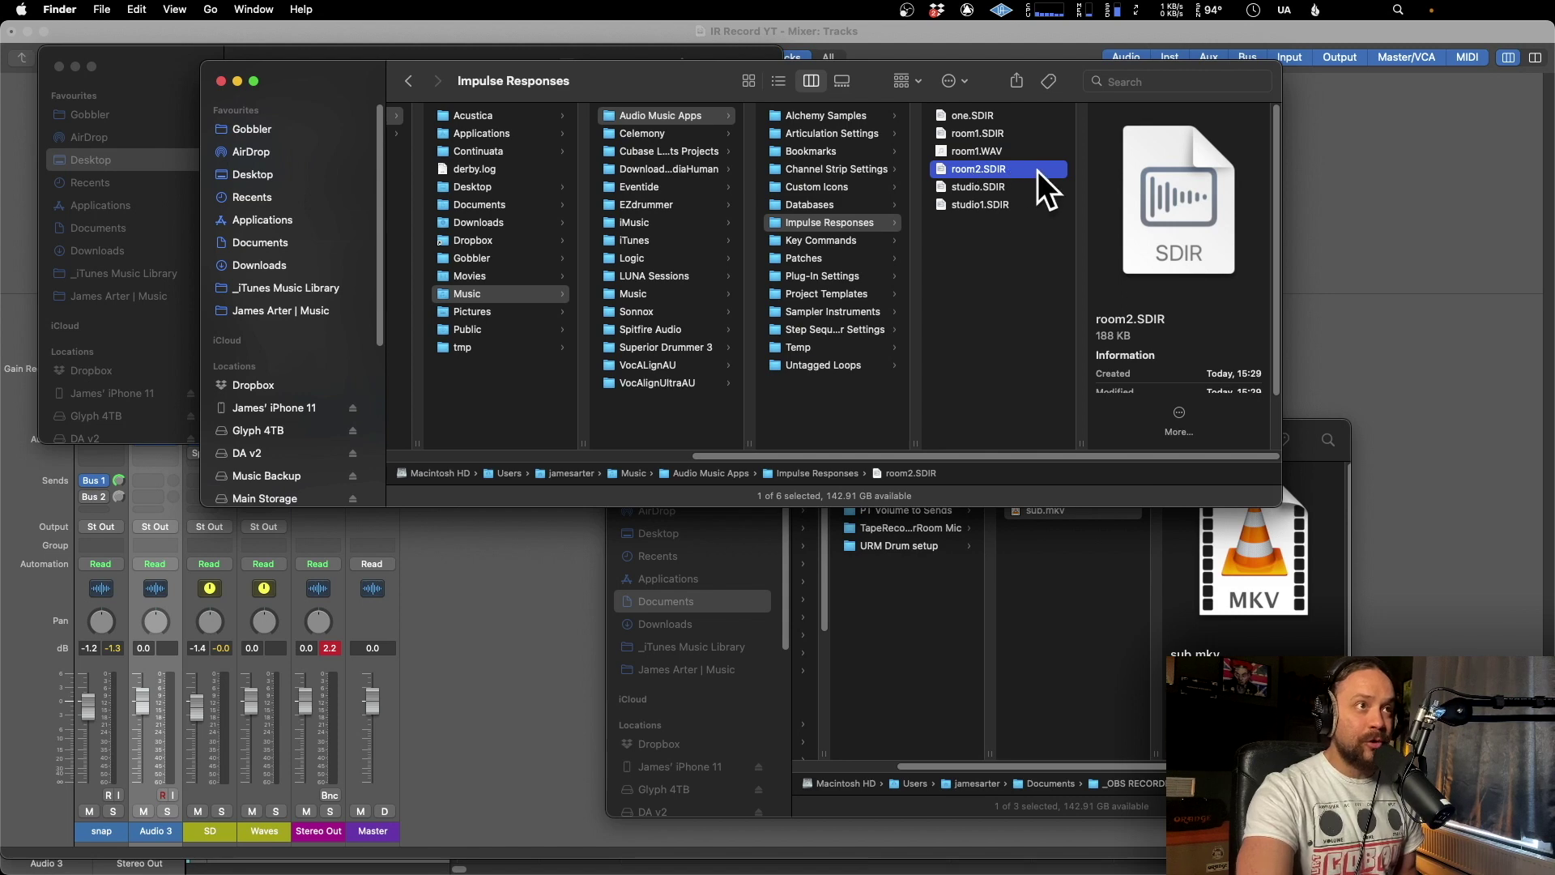
pyautogui.click(997, 169)
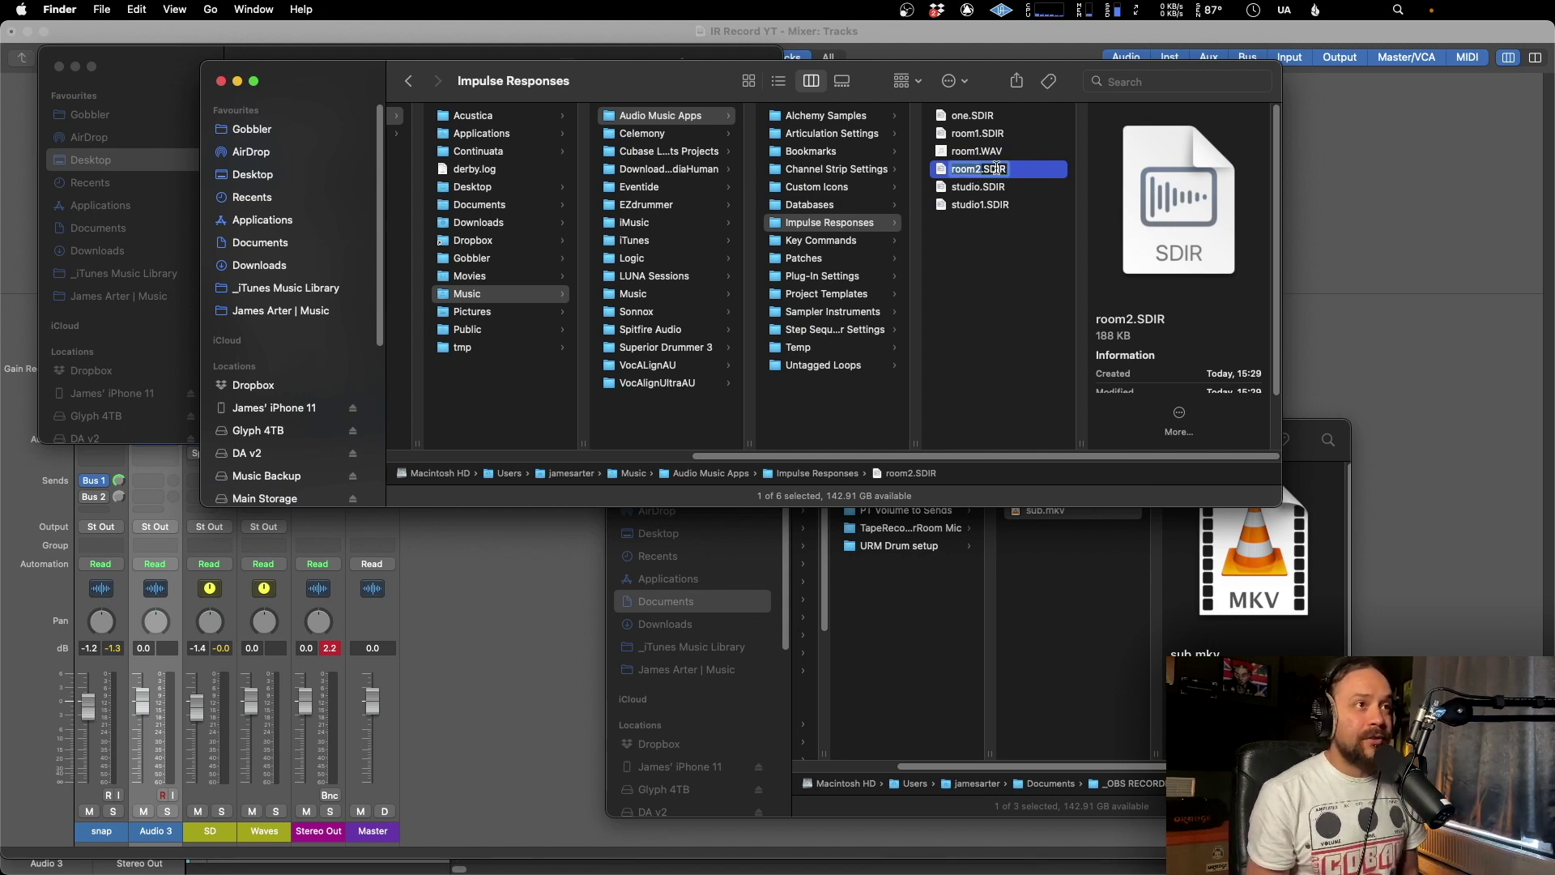
pyautogui.press('Right')
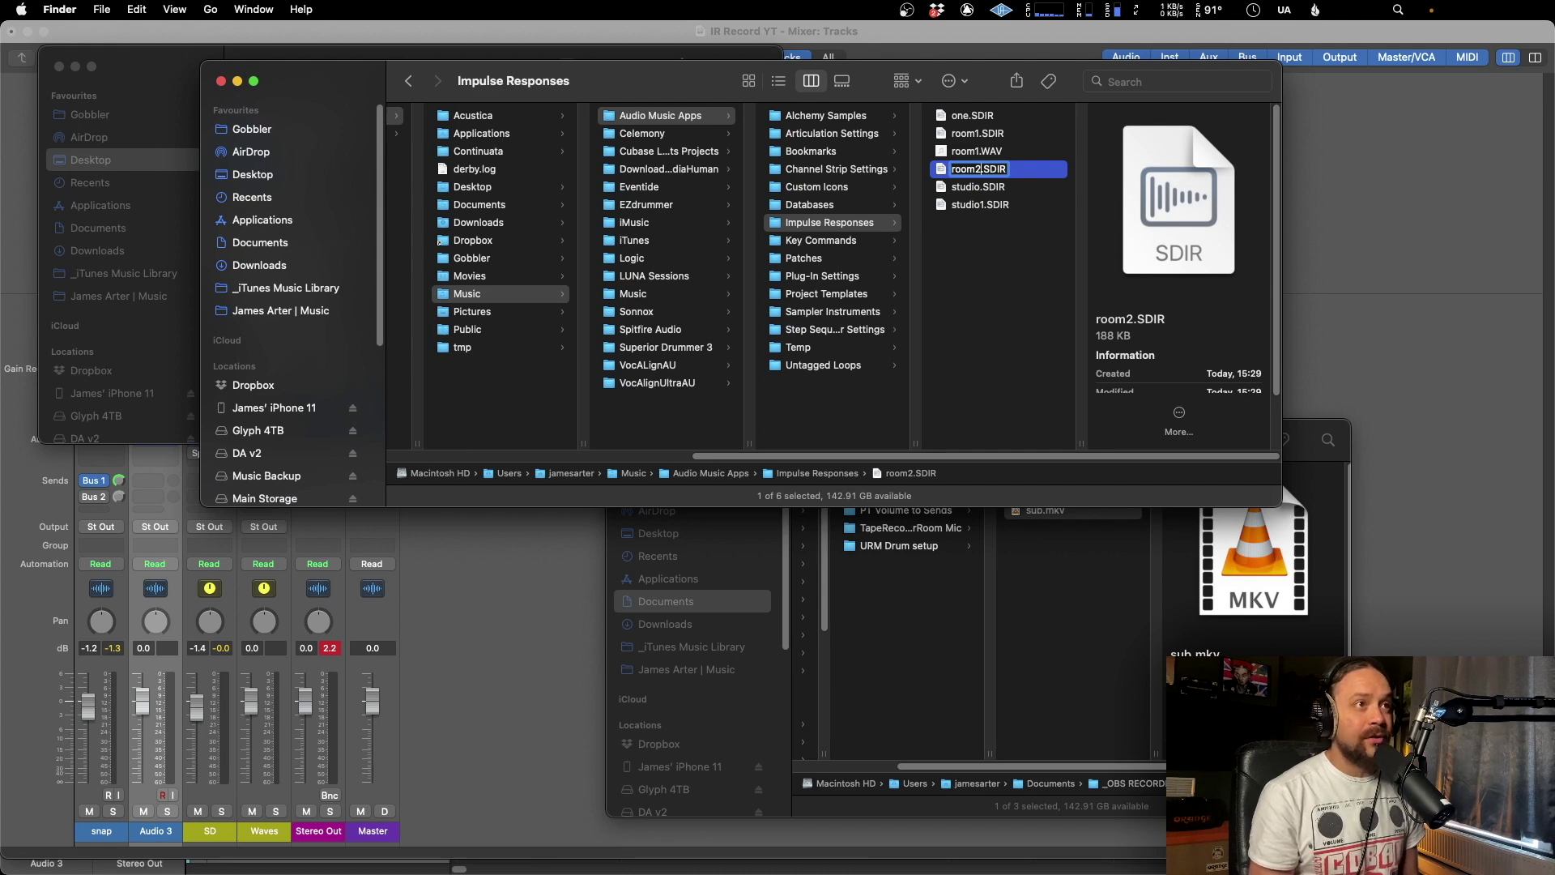
pyautogui.press('BackSpace')
pyautogui.press('BackSpace')
pyautogui.press('BackSpace')
pyautogui.press('BackSpace')
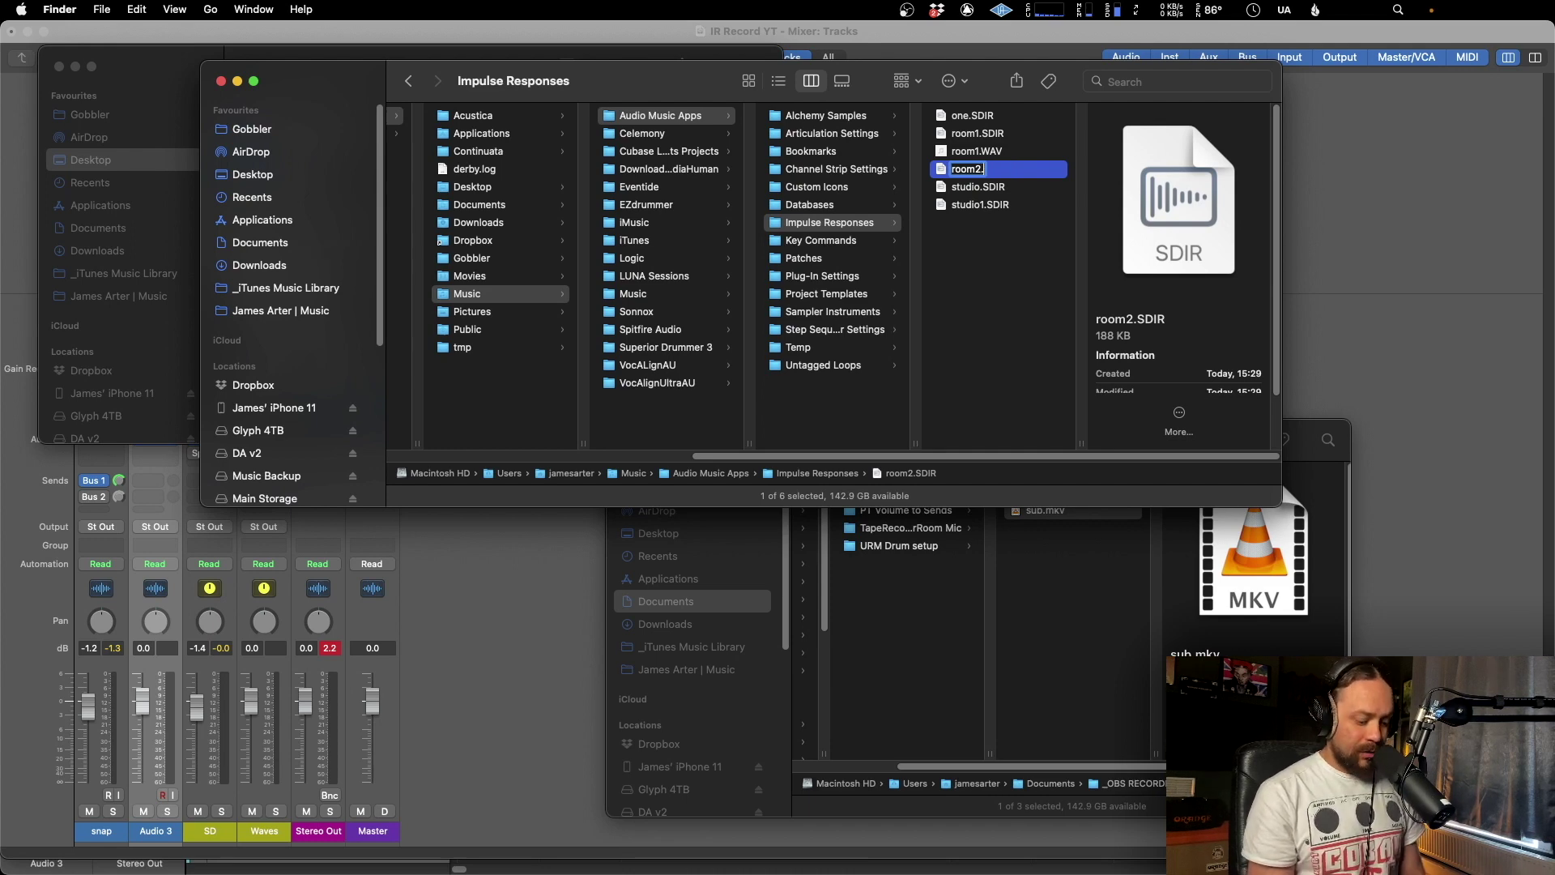
pyautogui.write('WAV')
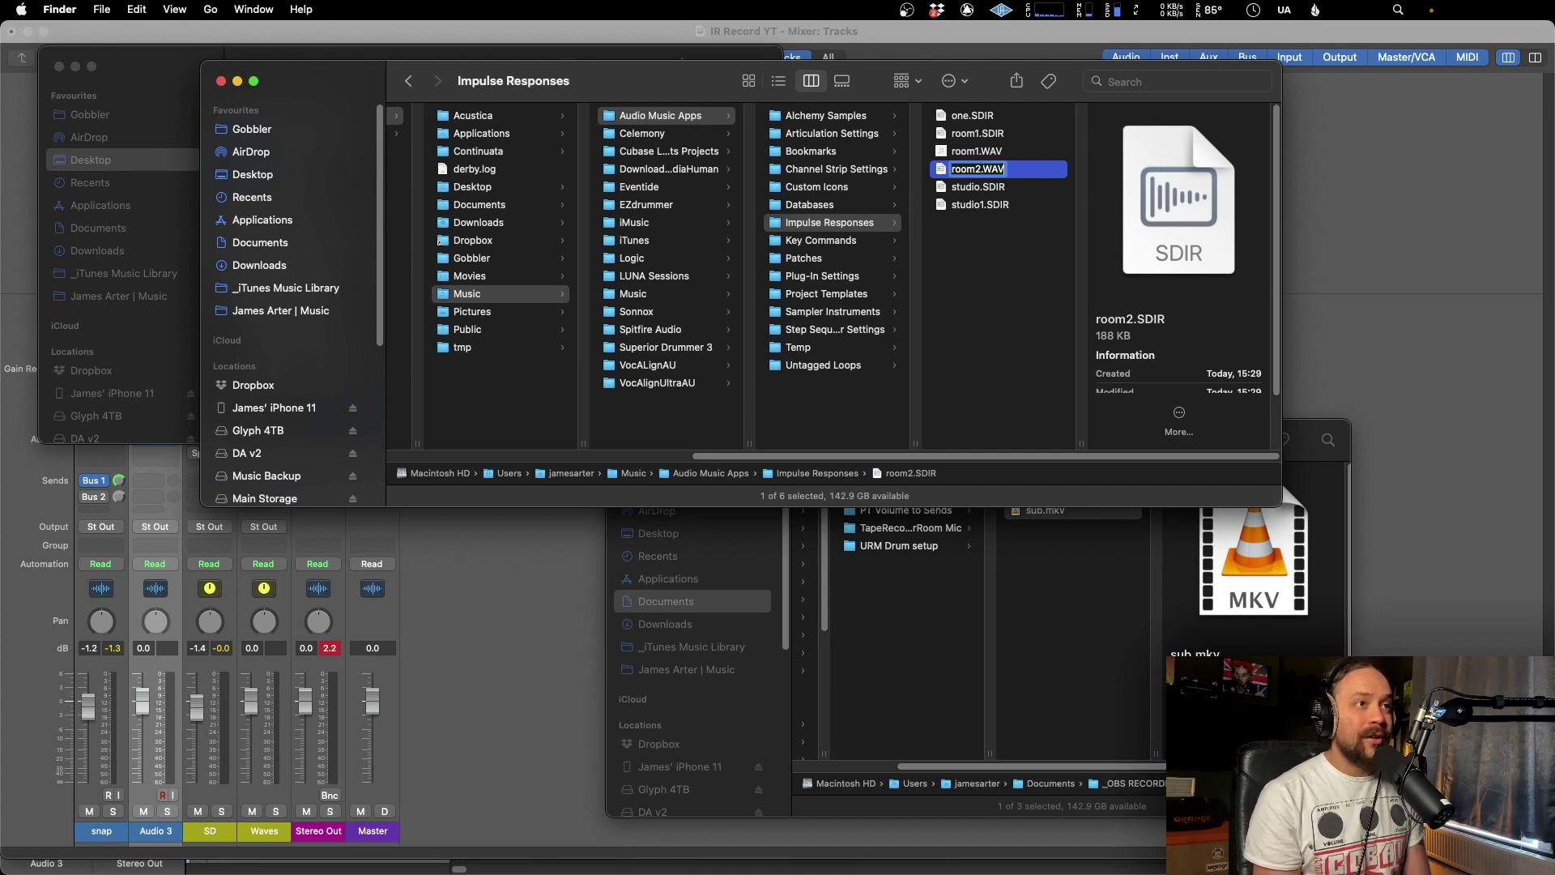
pyautogui.press('Return')
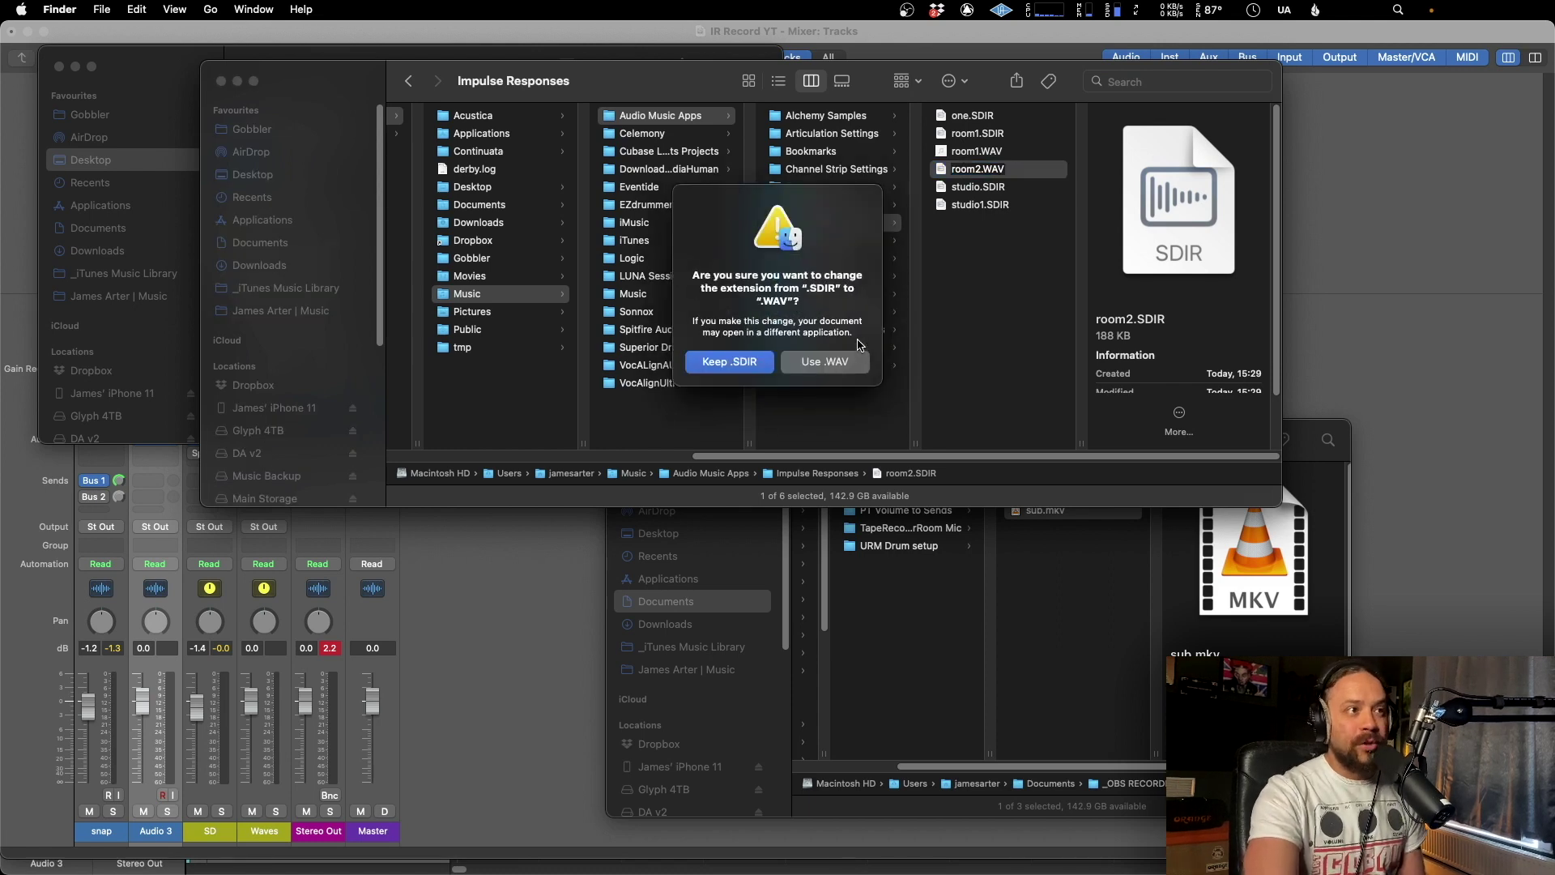
pyautogui.click(838, 363)
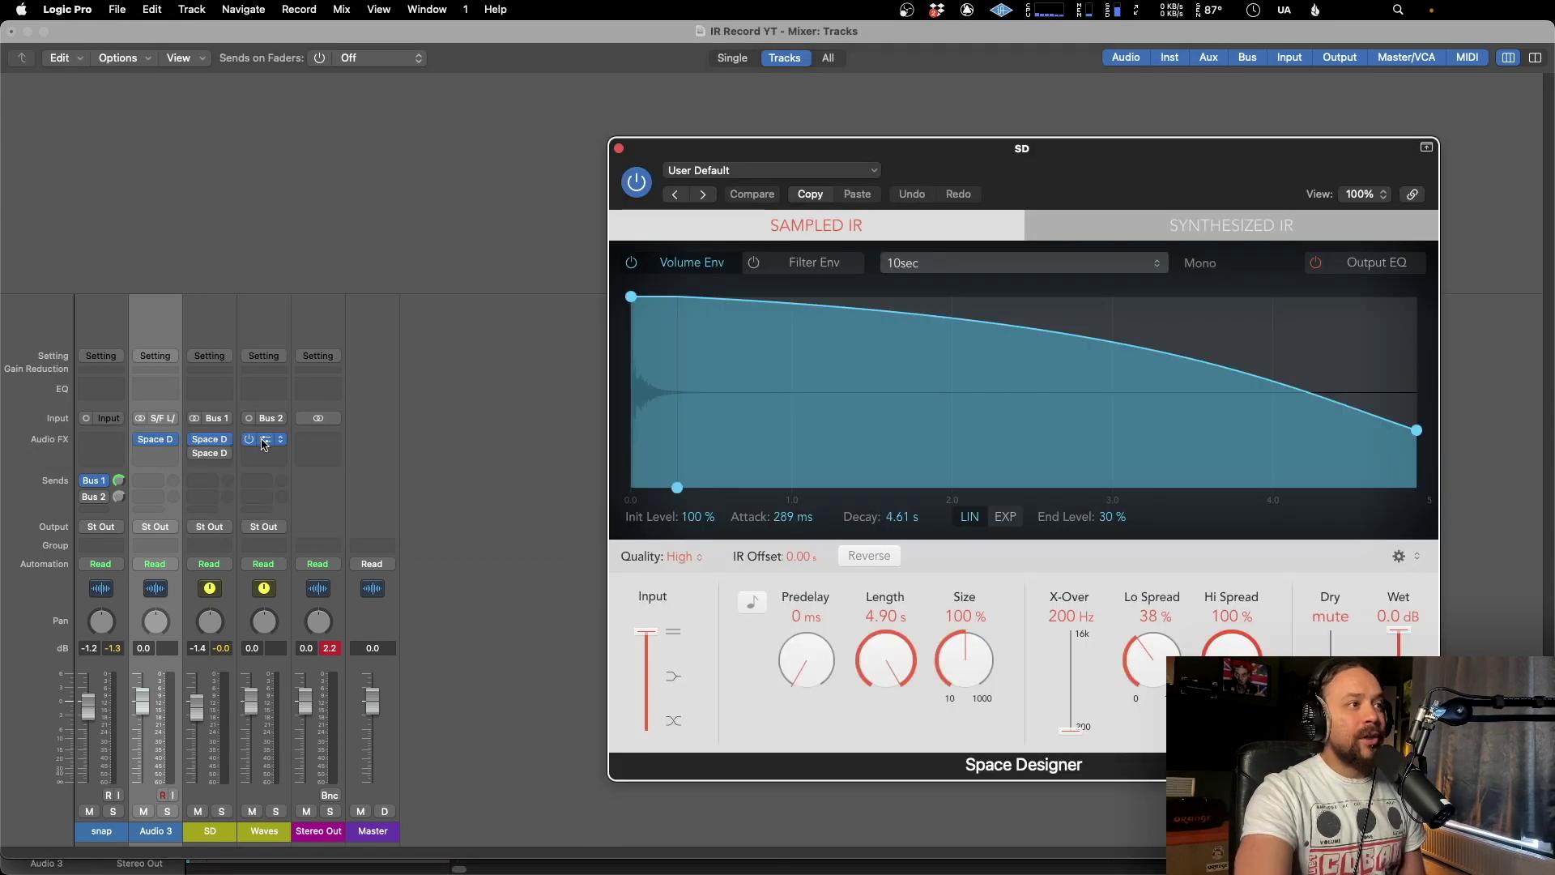
# Import the 10sec.wav impulse response into the Waves channel's IR-L reverb.
pyautogui.click(264, 439)
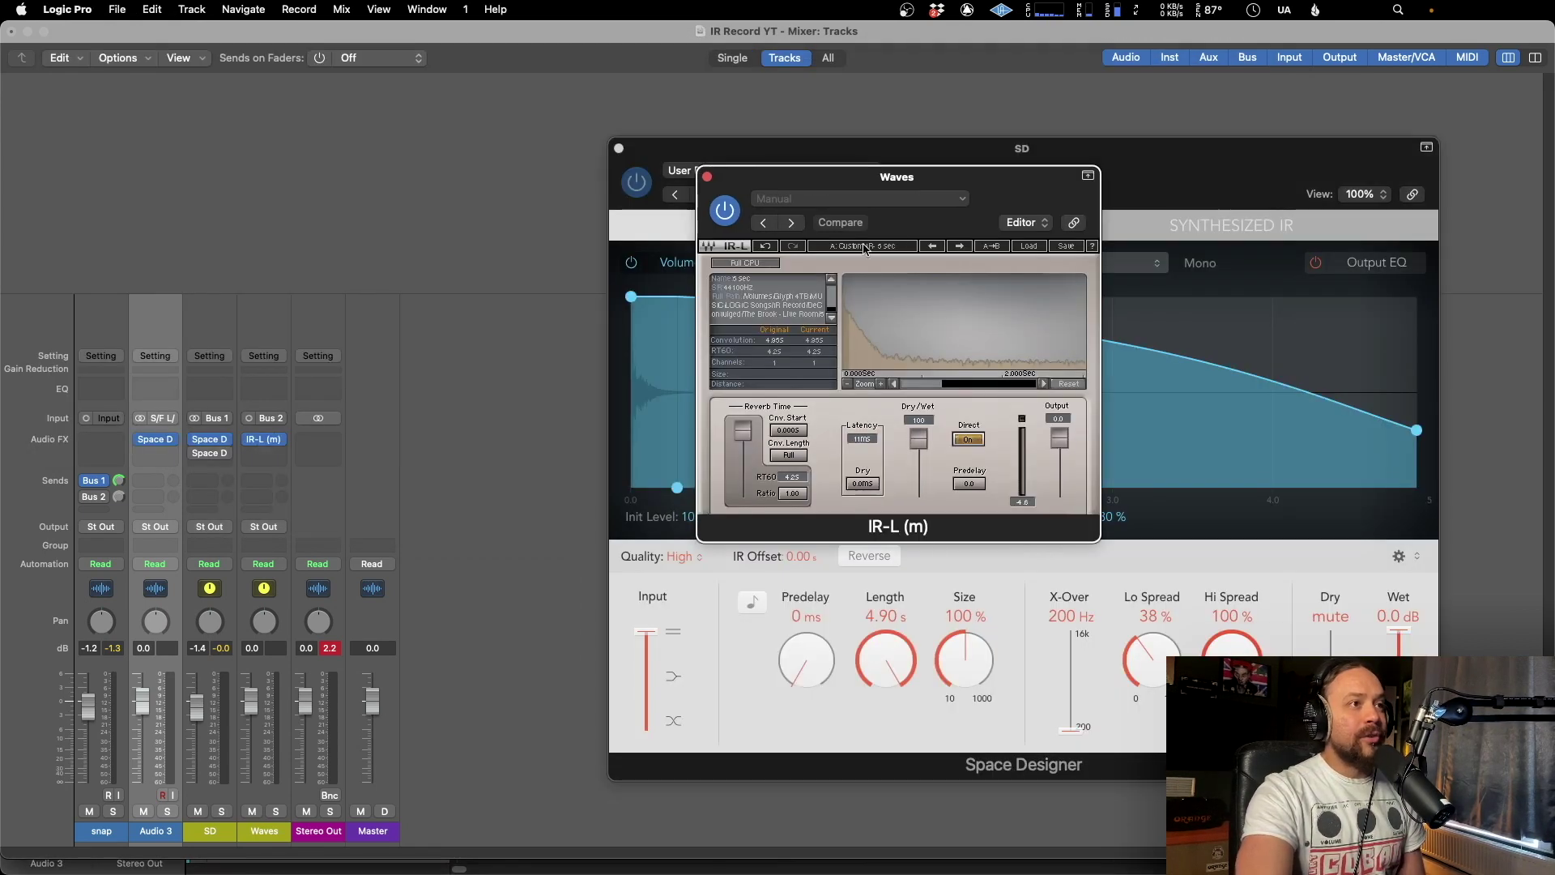
pyautogui.click(1029, 246)
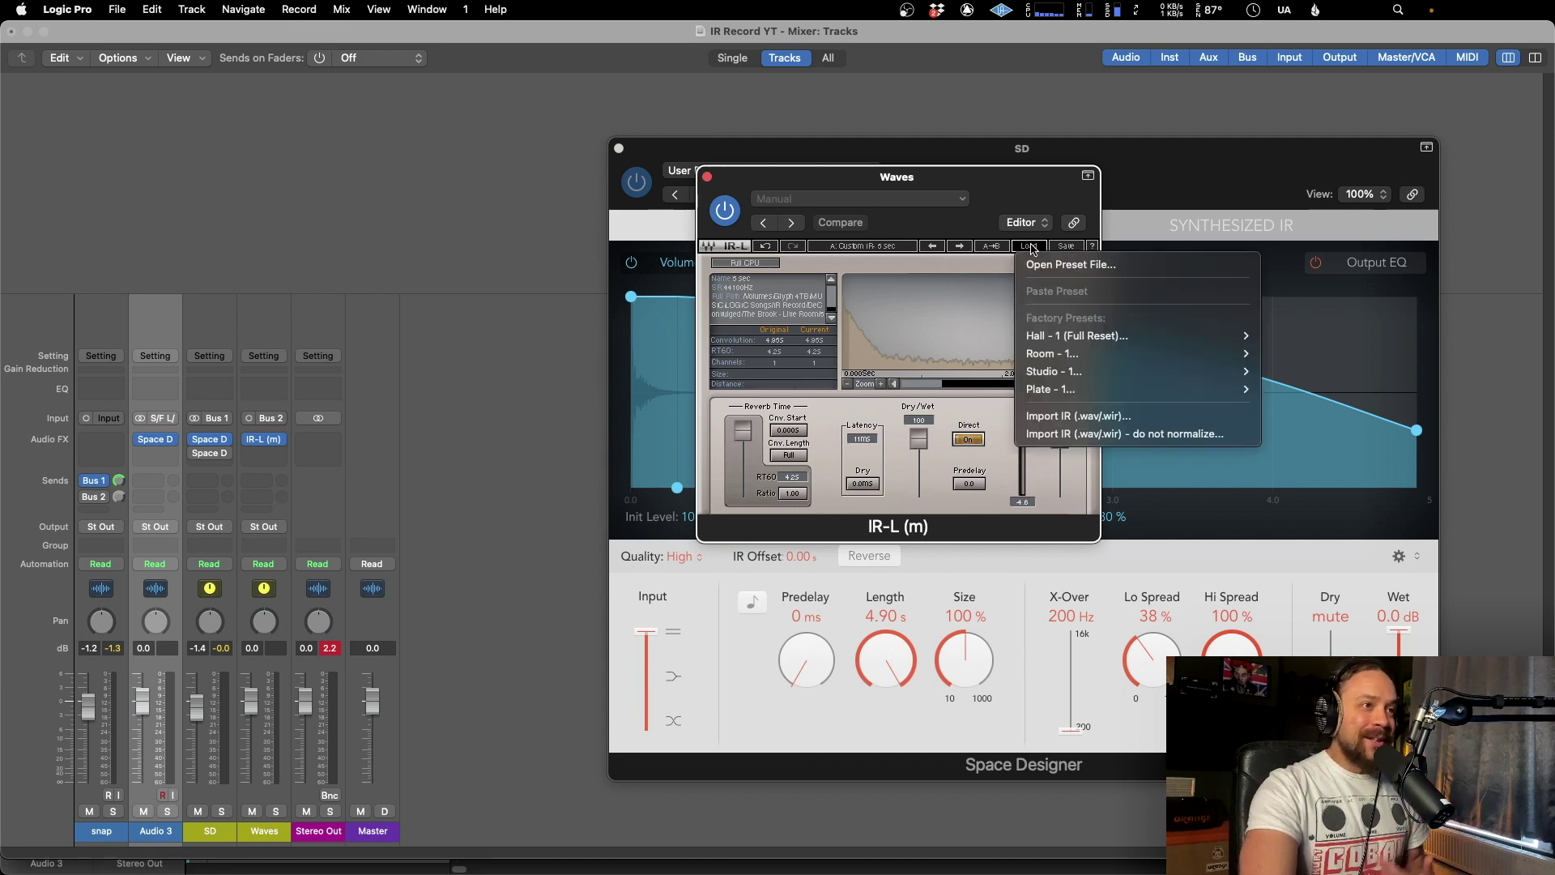
pyautogui.click(1139, 417)
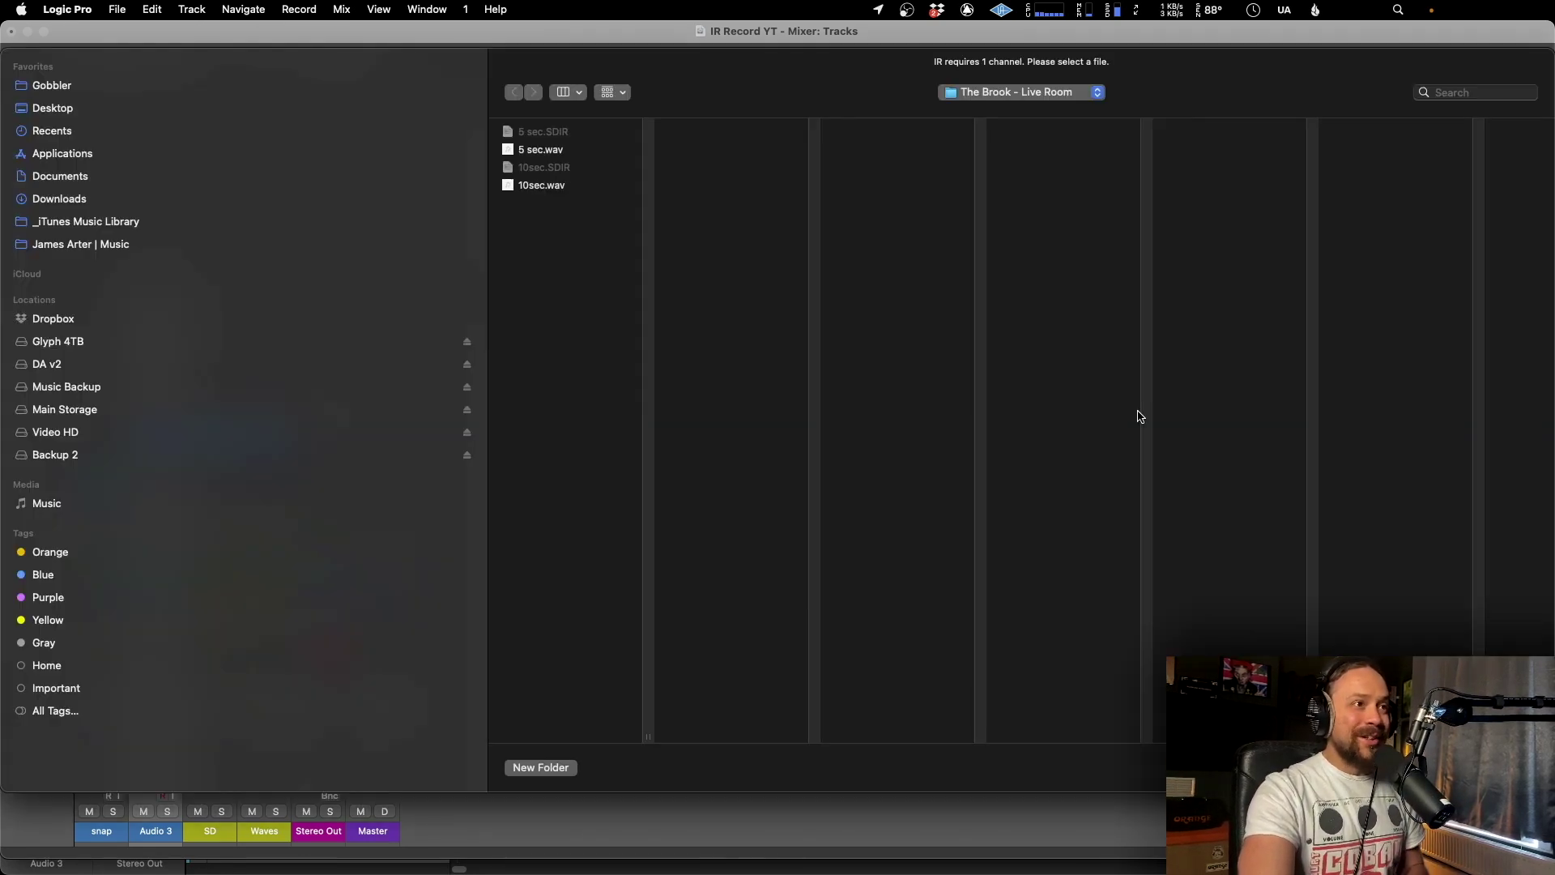
pyautogui.click(587, 151)
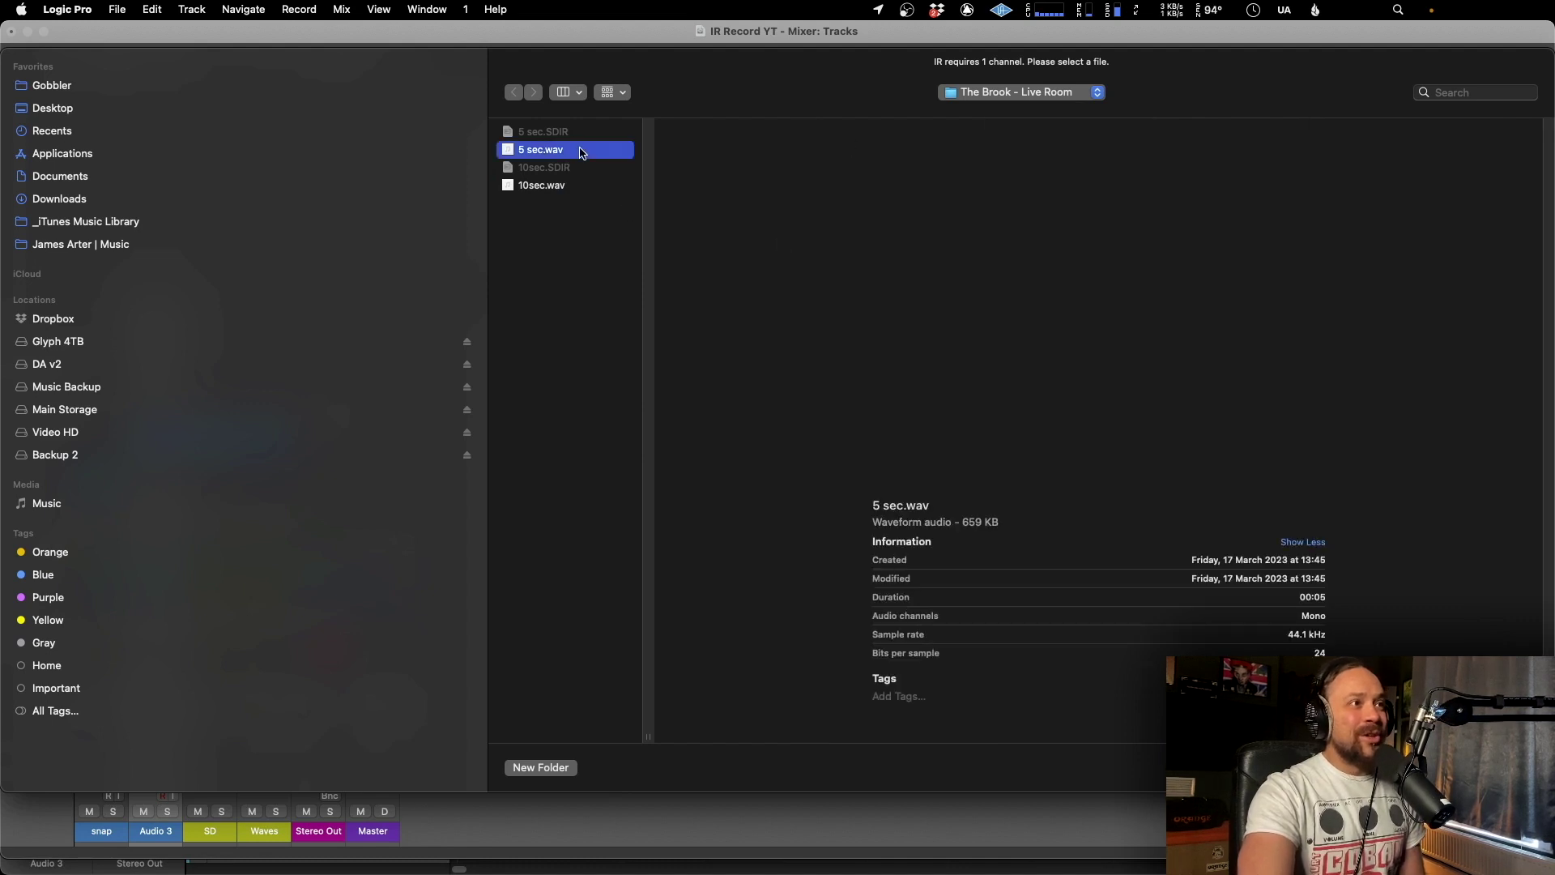
pyautogui.click(593, 184)
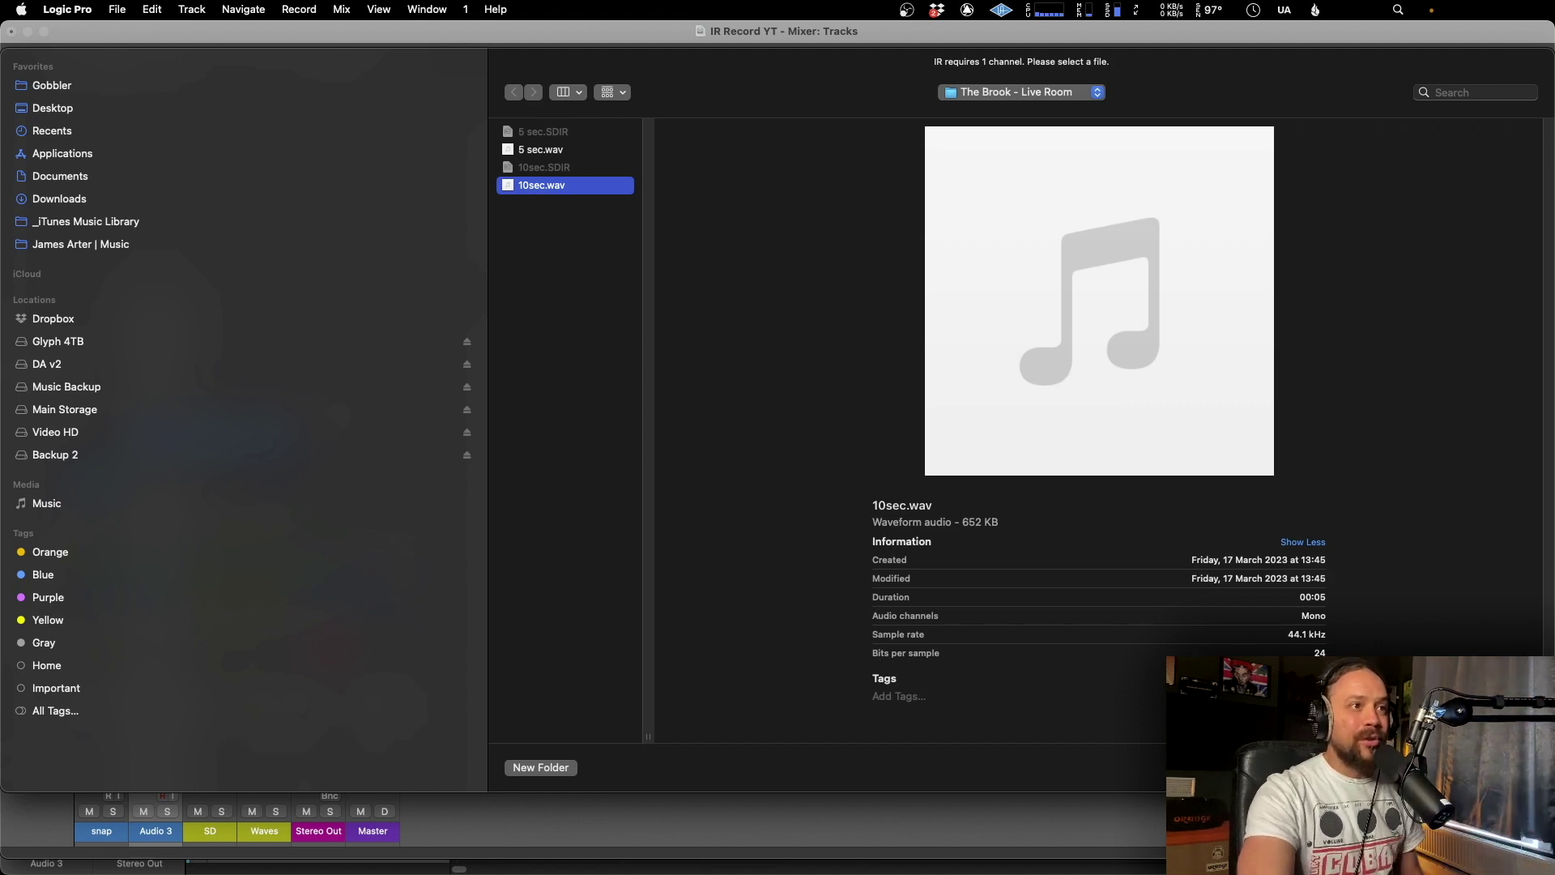
pyautogui.press('Return')
# Close Space Designer and add an enabled Bus 2 send on the snap track.
pyautogui.click(627, 151)
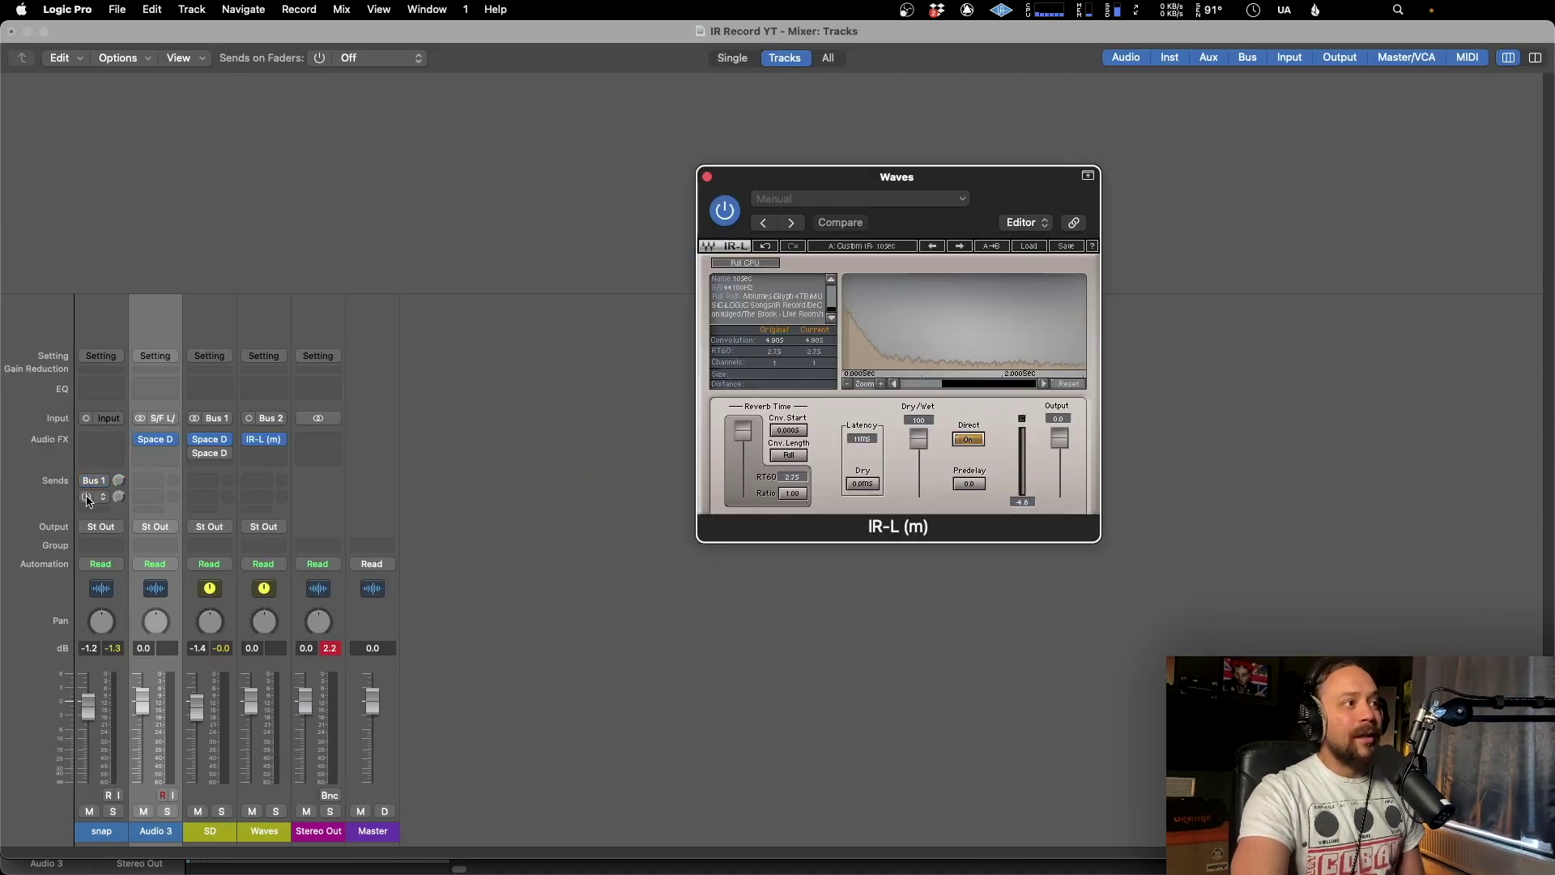
pyautogui.click(87, 500)
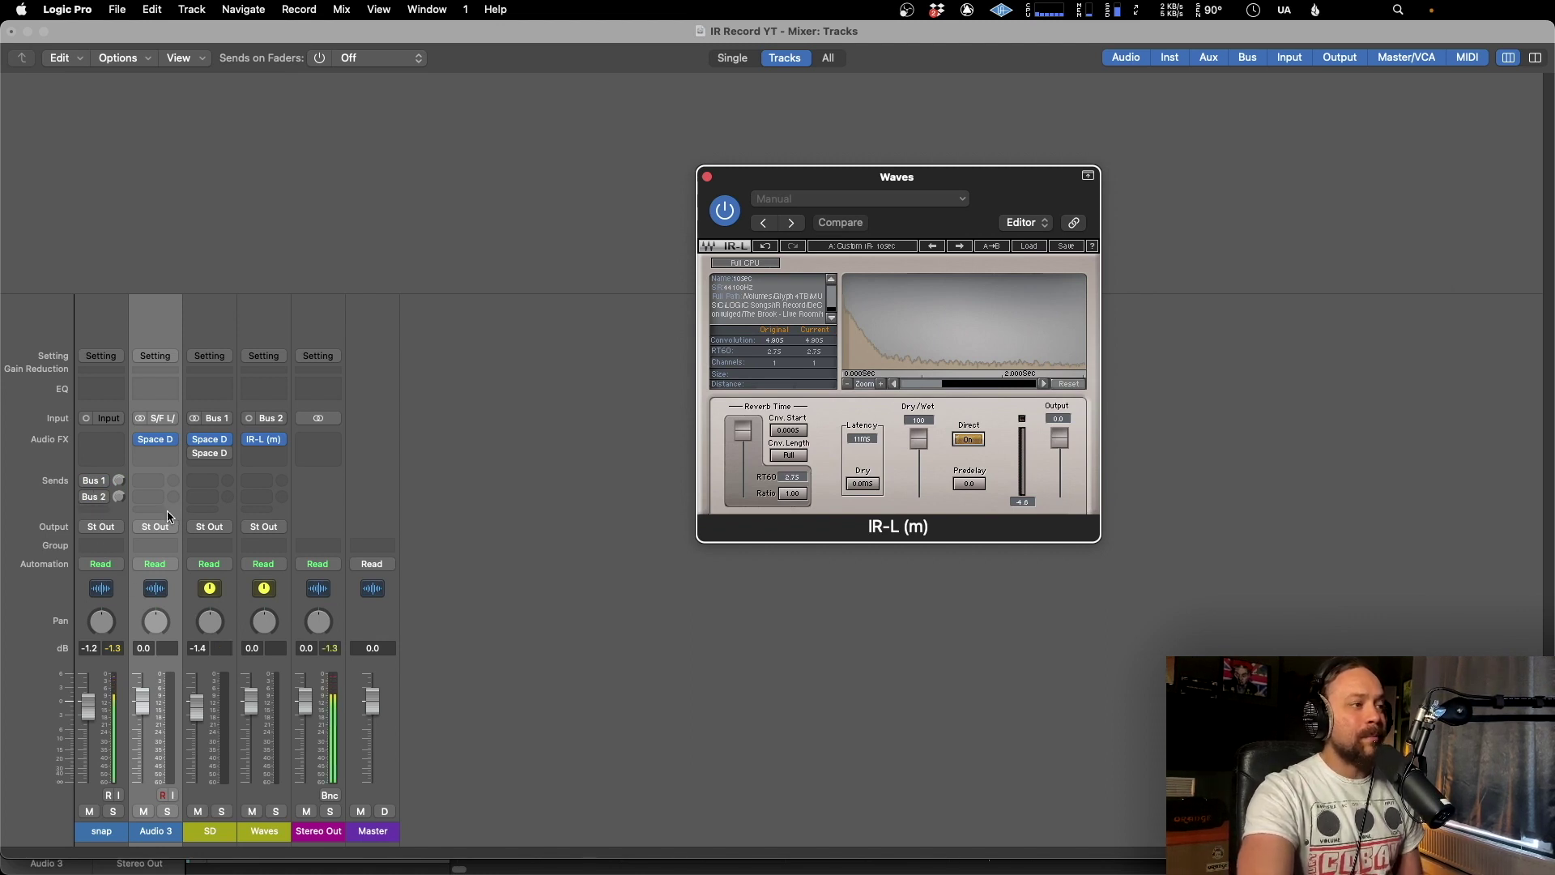
pyautogui.click(94, 497)
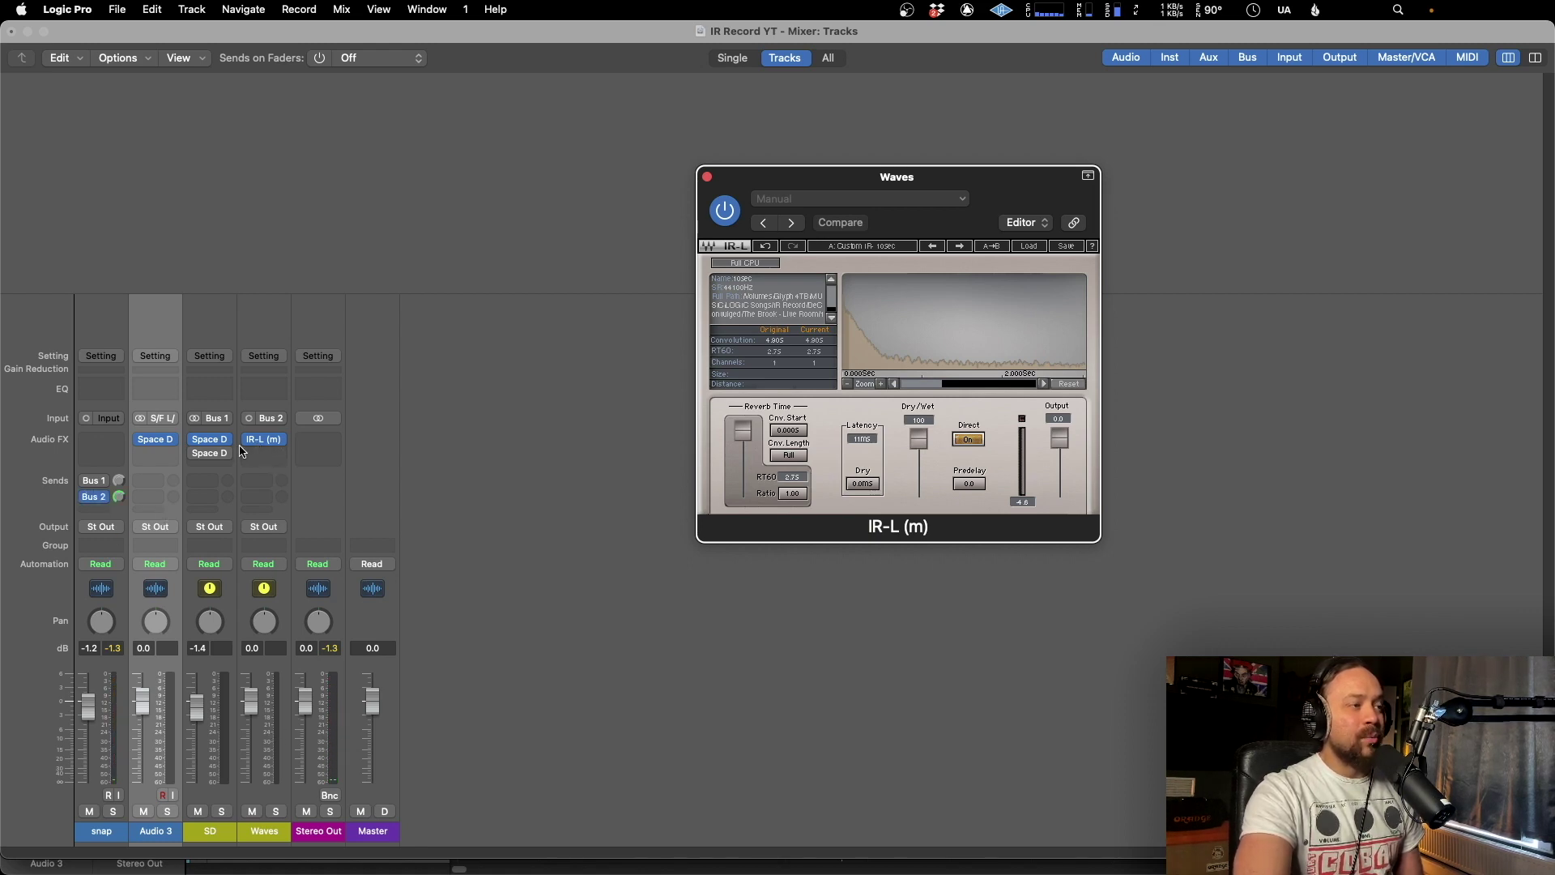
pyautogui.moveTo(978, 186); pyautogui.dragTo(956, 187)
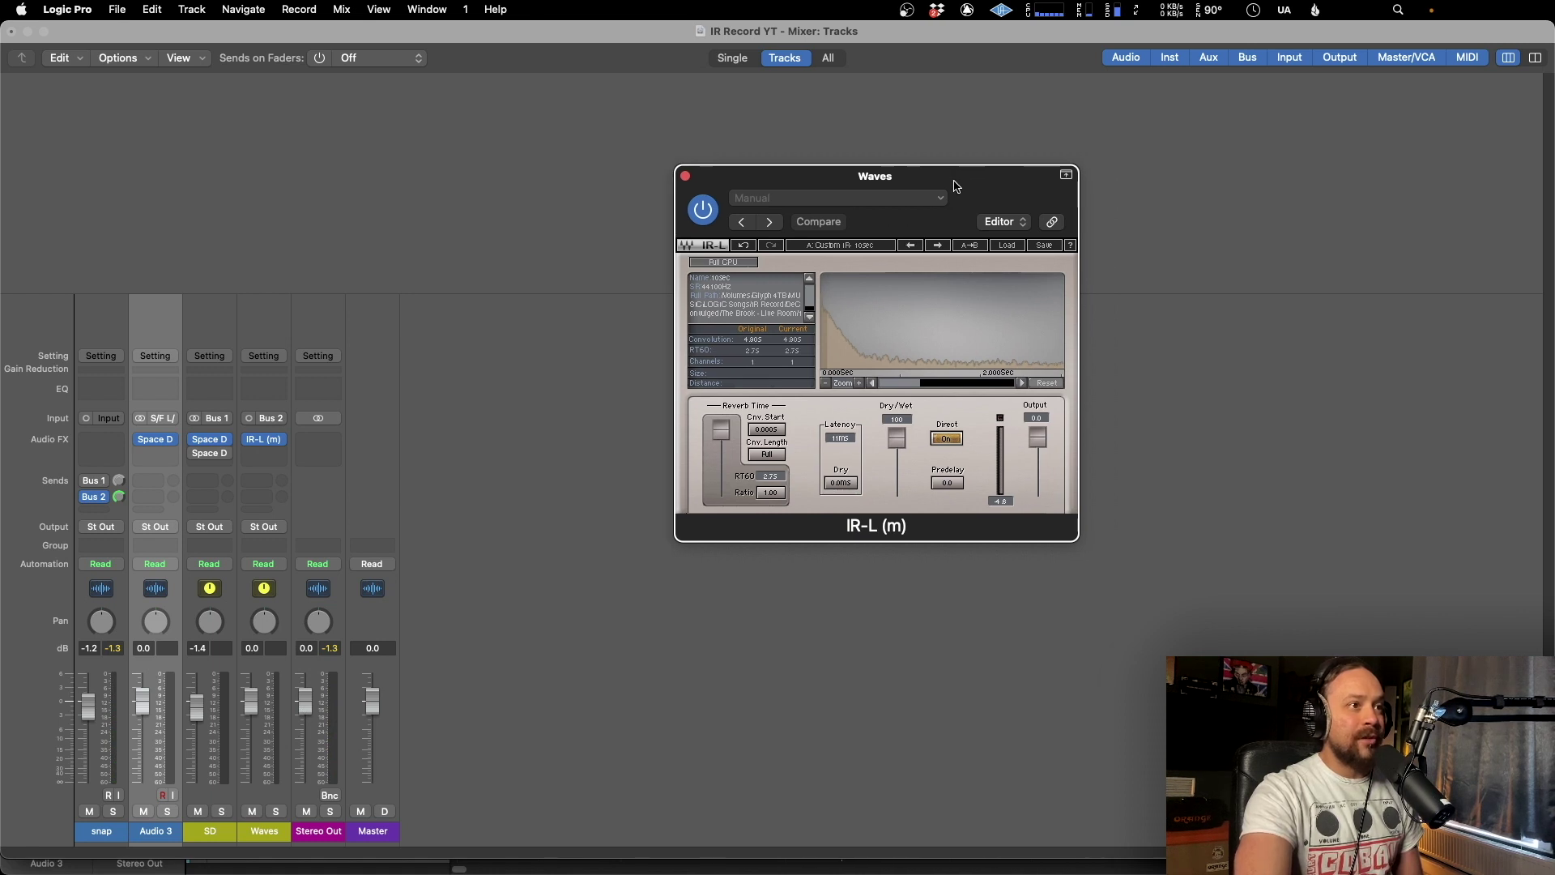